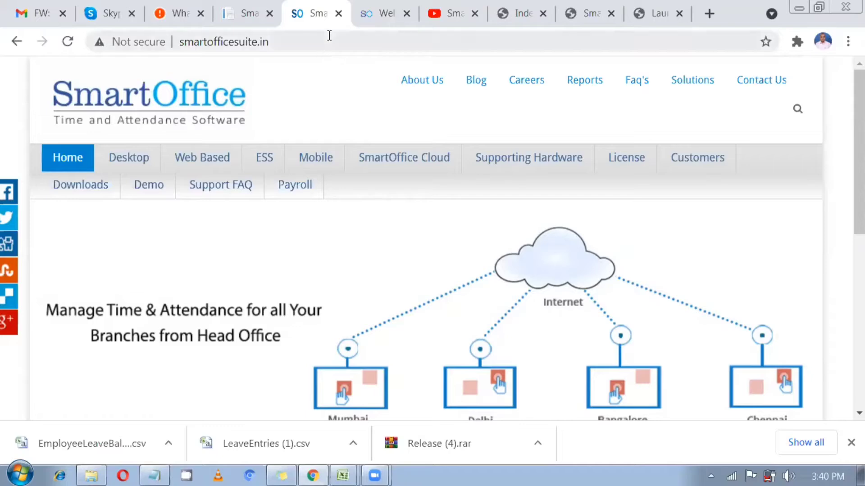
Compare the SmartOffice Suite and SmartOffice Payroll site addresses in their browser tabs
drag(303, 41, 182, 40)
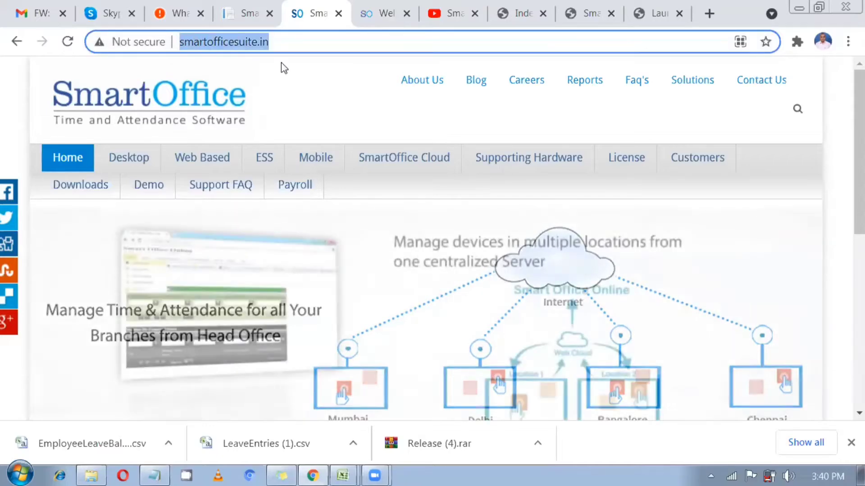
click(377, 9)
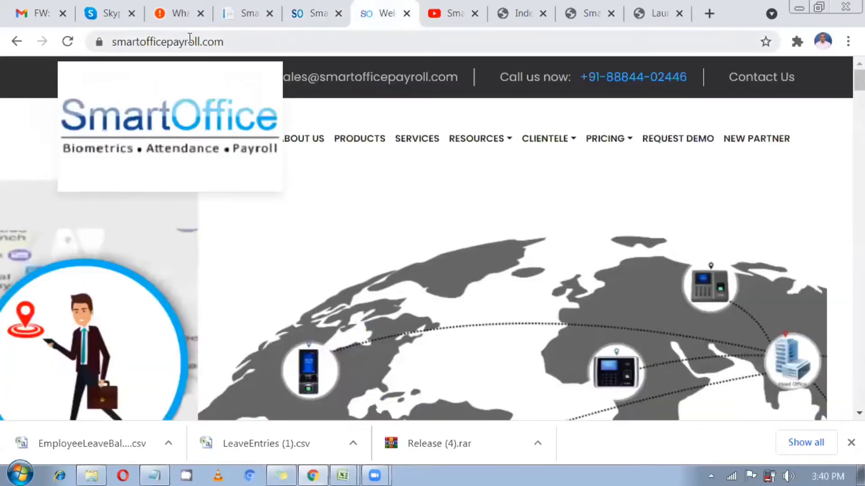
click(336, 43)
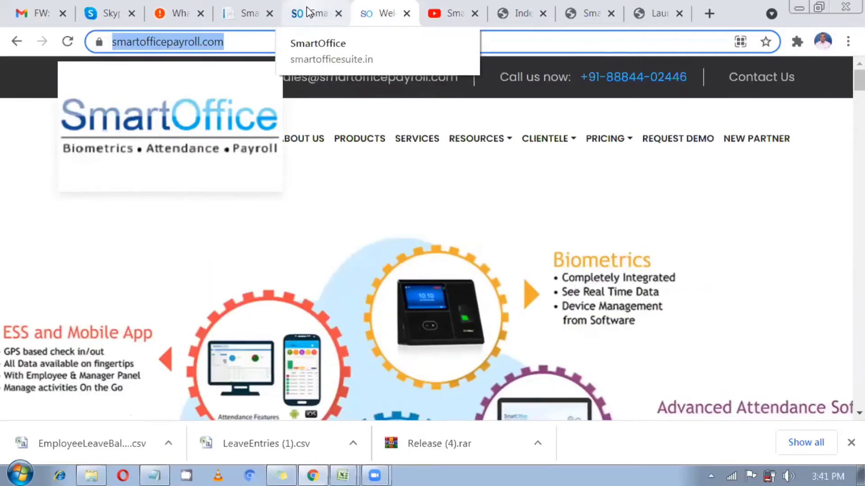
click(308, 11)
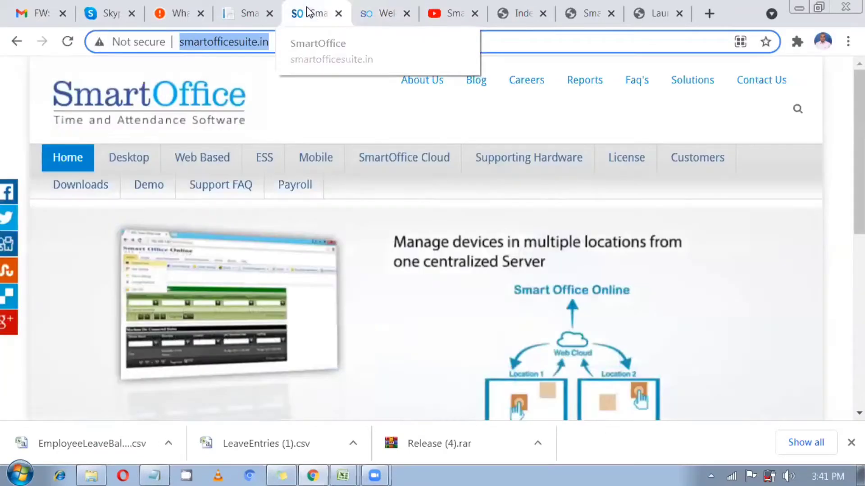
click(323, 103)
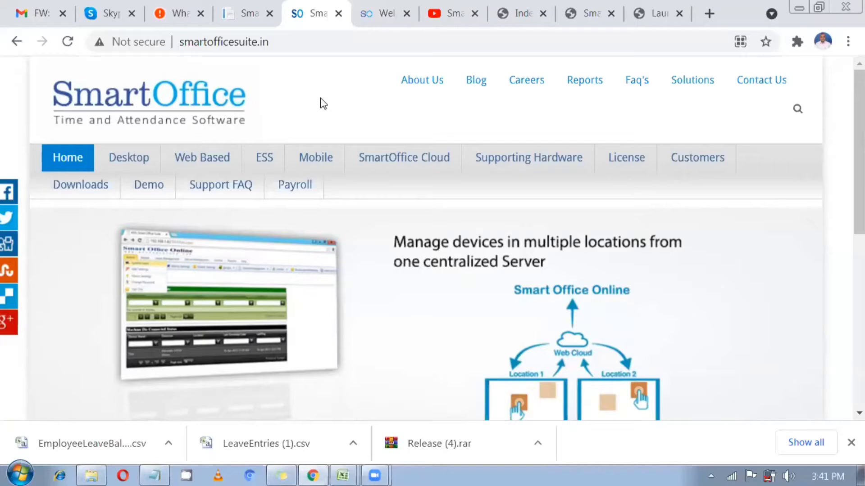
Open the Multi Location Attendance page under the Web Based menu
mouse_move(151, 168)
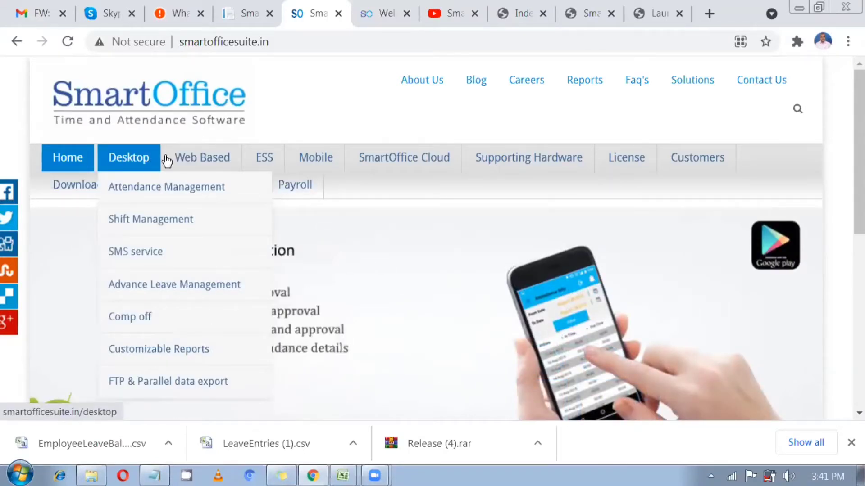
mouse_move(180, 160)
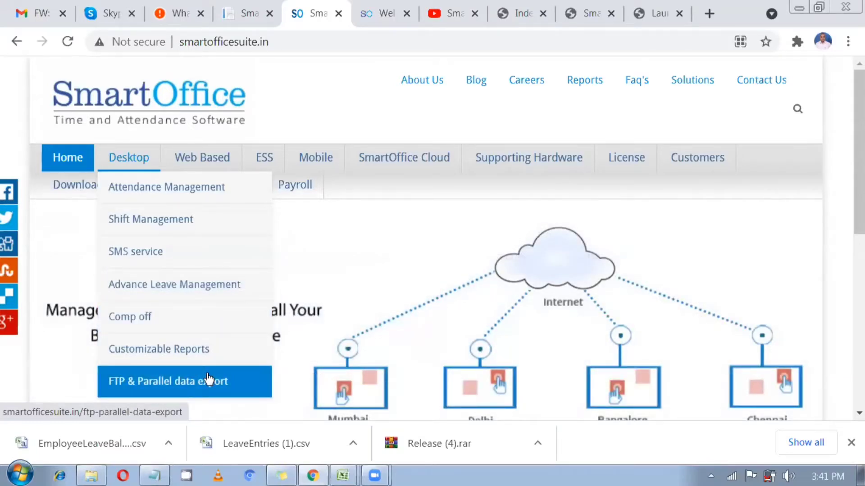
scroll(209, 367, down, 2)
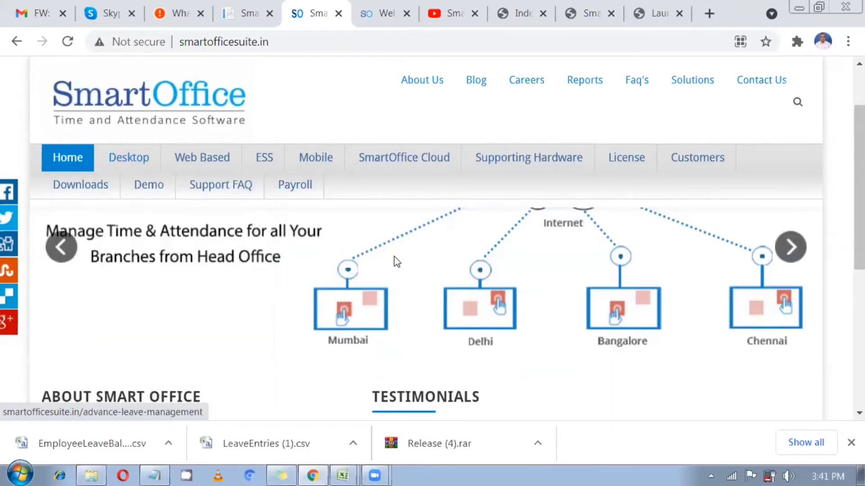
scroll(324, 294, down, 4)
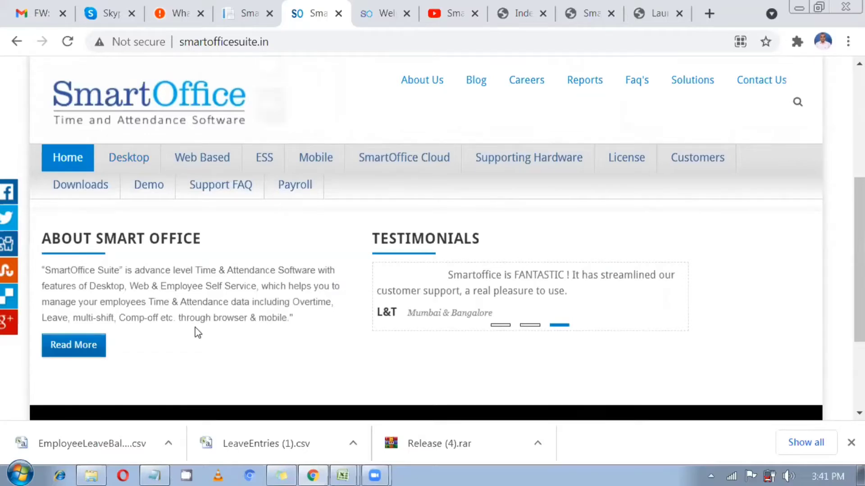
scroll(198, 334, up, 5)
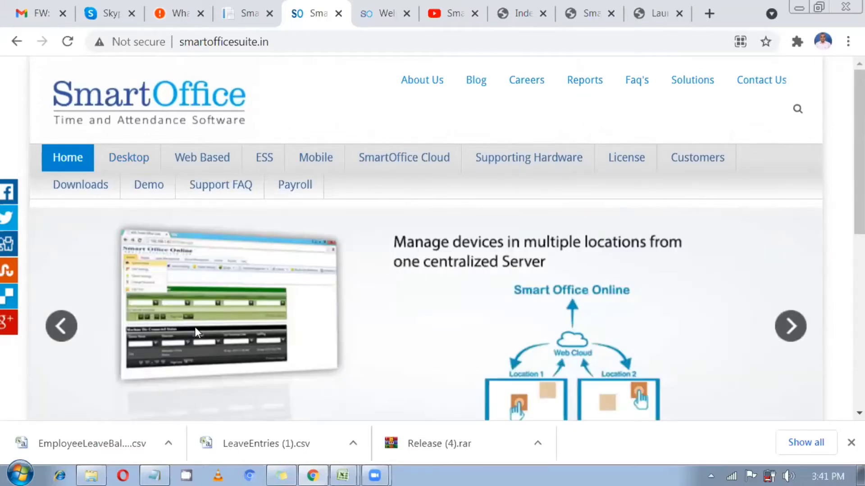
mouse_move(148, 194)
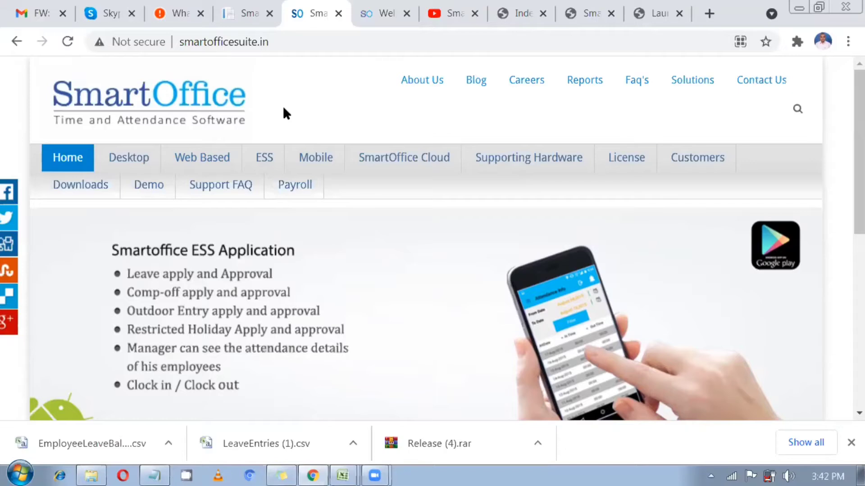
mouse_move(208, 156)
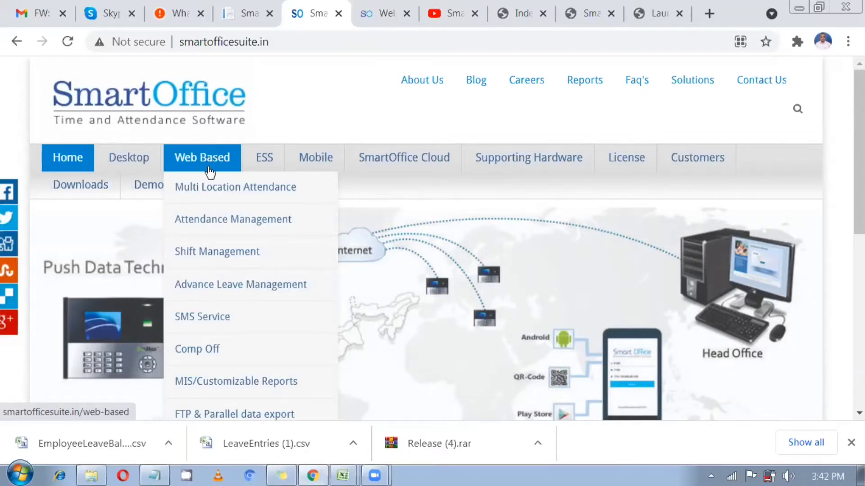
scroll(224, 317, down, 2)
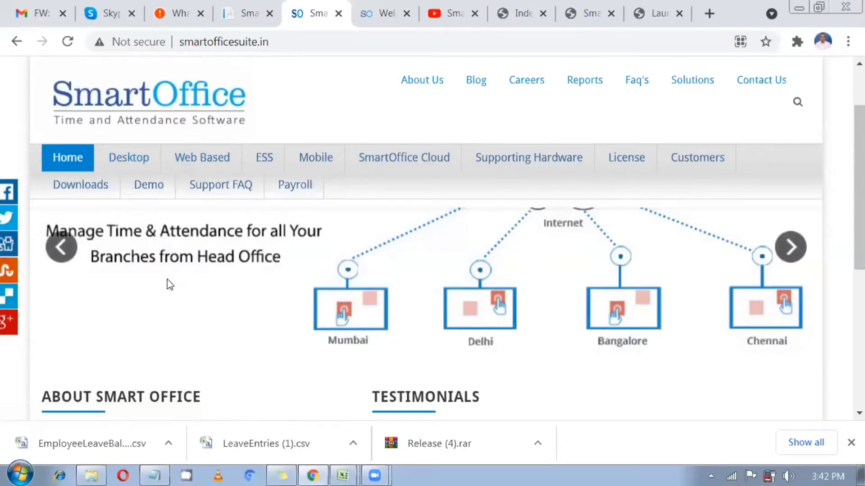
scroll(168, 284, down, 3)
click(234, 187)
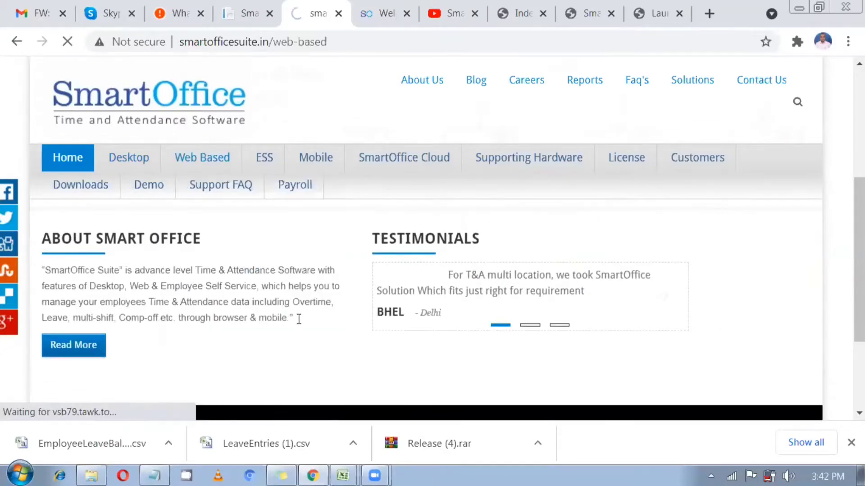
Follow the SmartOffice Cloud link to the Payroll site, then return to the Web Based page
scroll(223, 315, down, 3)
scroll(222, 317, down, 2)
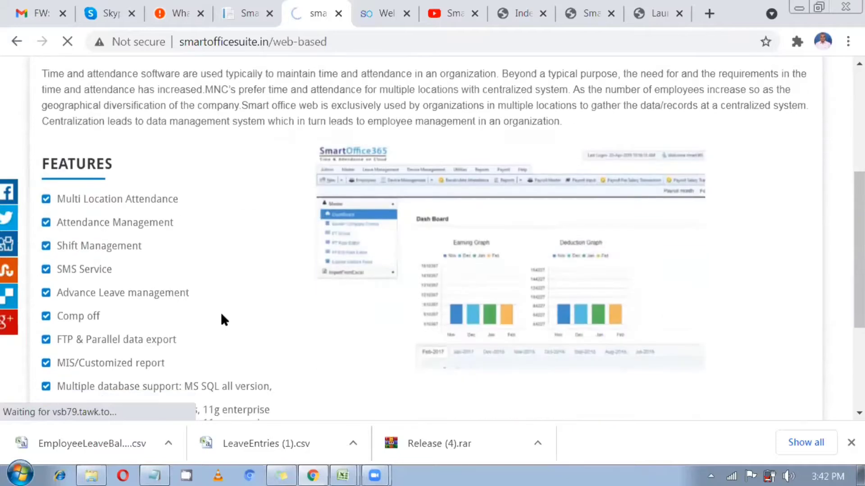
scroll(197, 239, down, 3)
scroll(207, 232, up, 2)
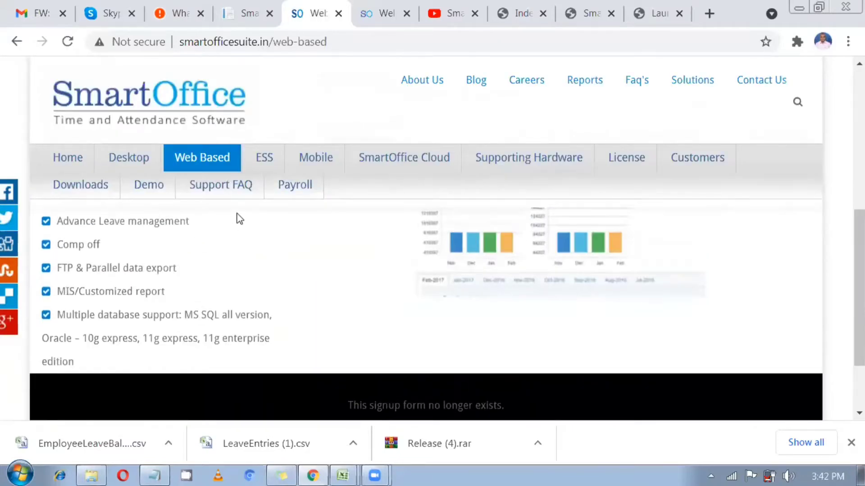
scroll(315, 180, up, 2)
mouse_move(376, 165)
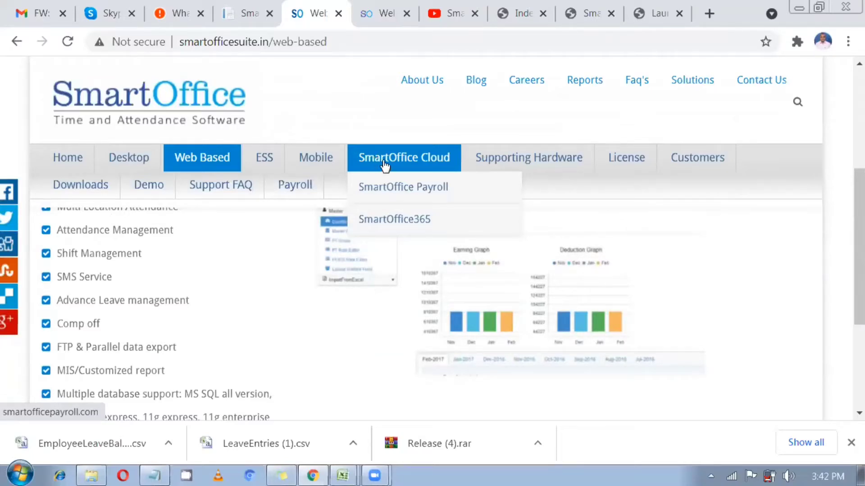
click(384, 166)
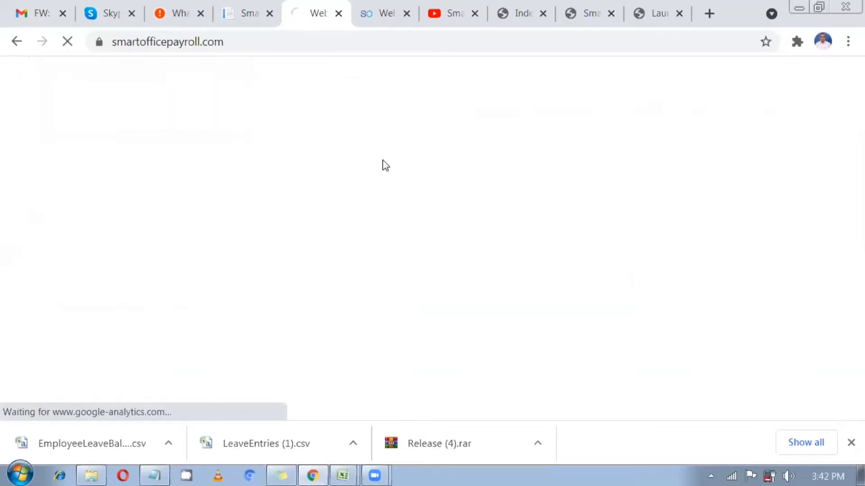
click(17, 42)
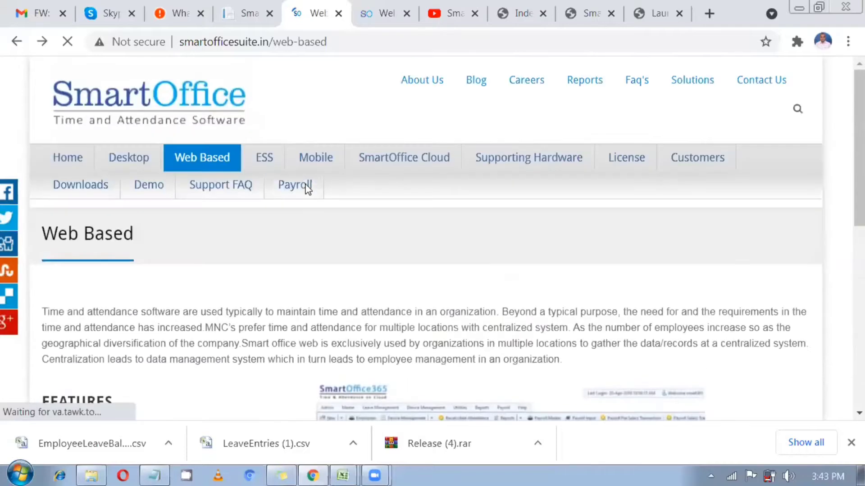
mouse_move(380, 160)
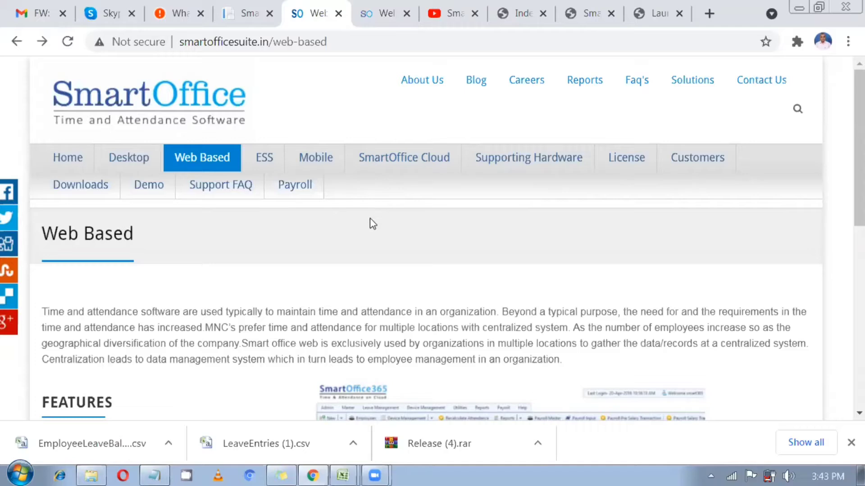
mouse_move(682, 155)
mouse_move(710, 156)
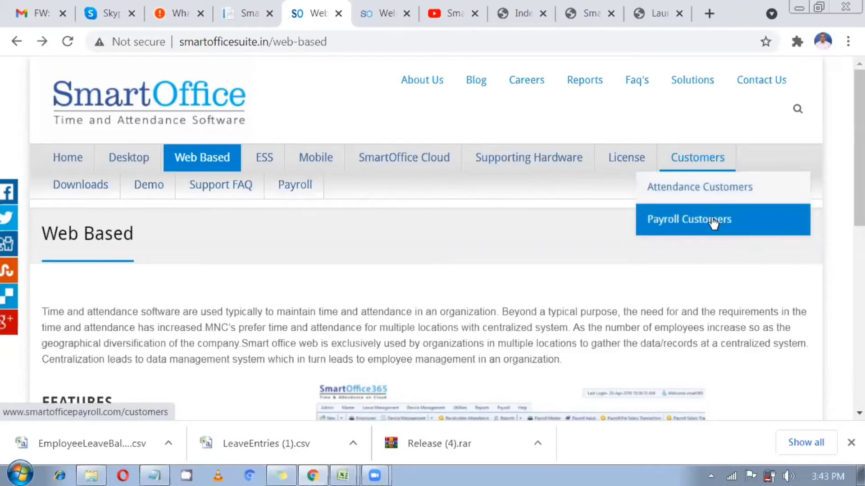
Browse the Attendance Customers logo page, then go to the Mobile page
click(712, 193)
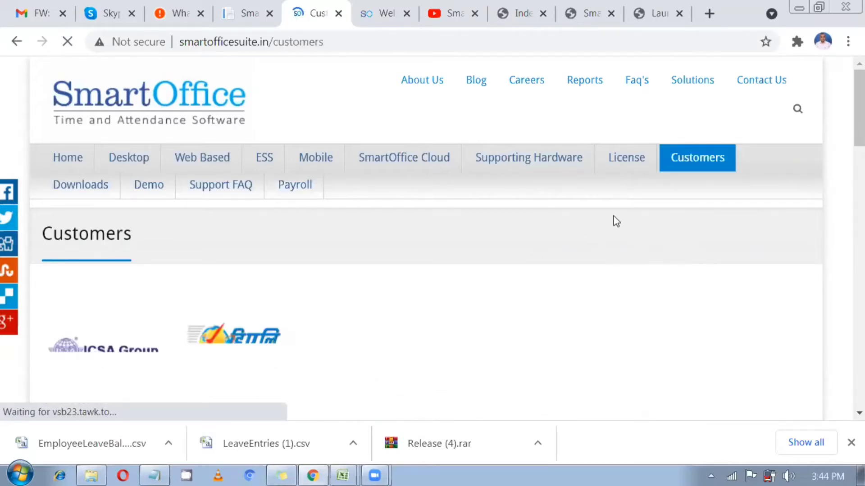
scroll(407, 312, down, 1)
scroll(406, 310, down, 6)
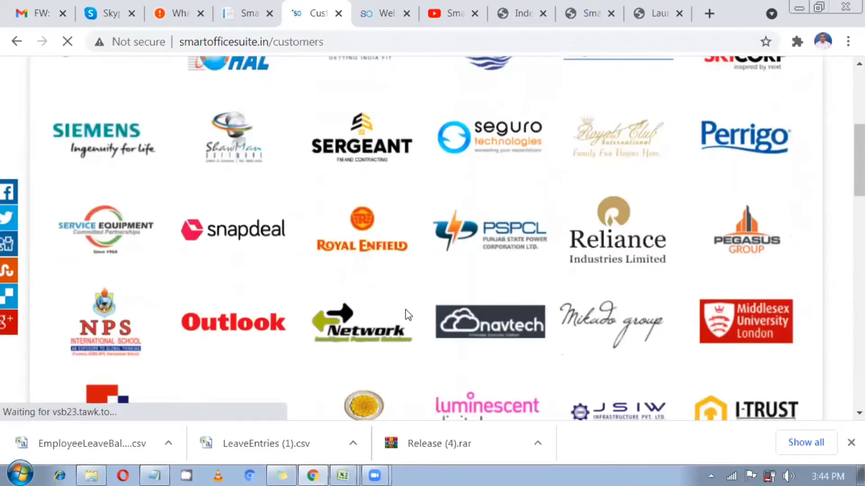
scroll(406, 309, down, 7)
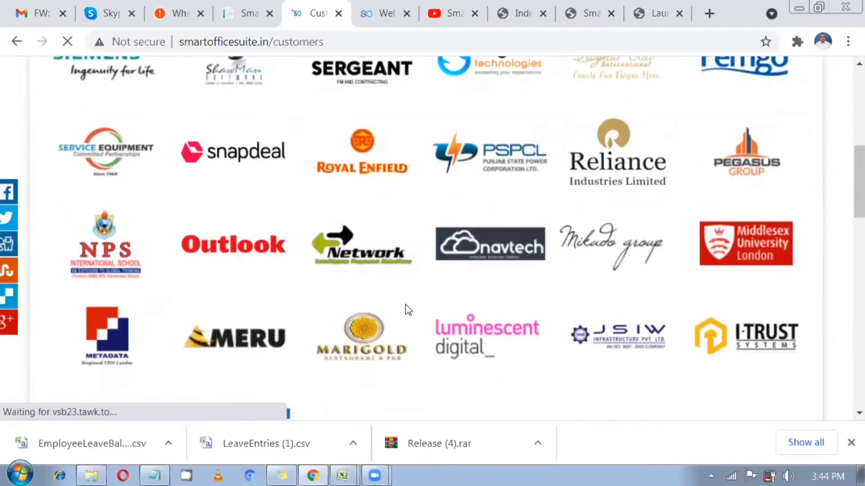
scroll(406, 297, up, 15)
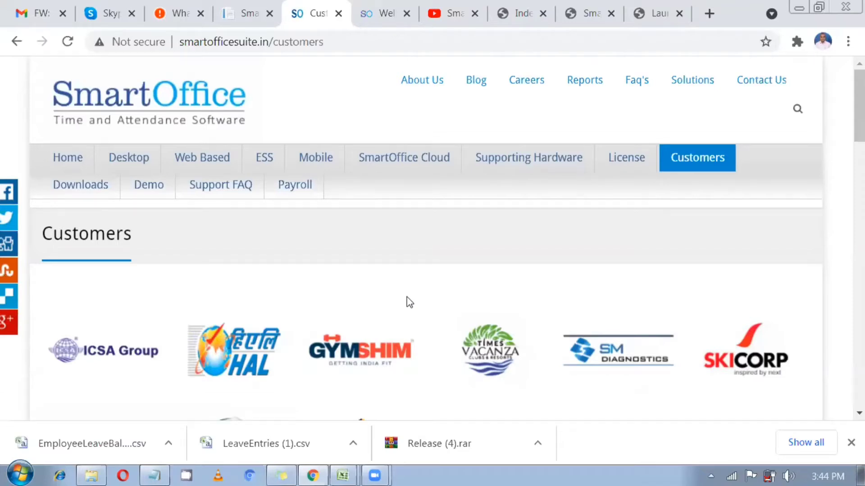
scroll(664, 222, down, 6)
mouse_move(707, 169)
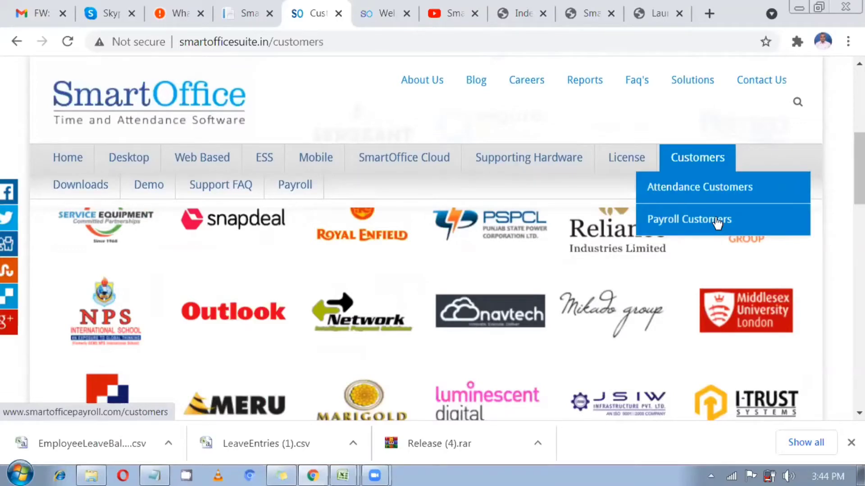
scroll(379, 110, up, 2)
mouse_move(398, 199)
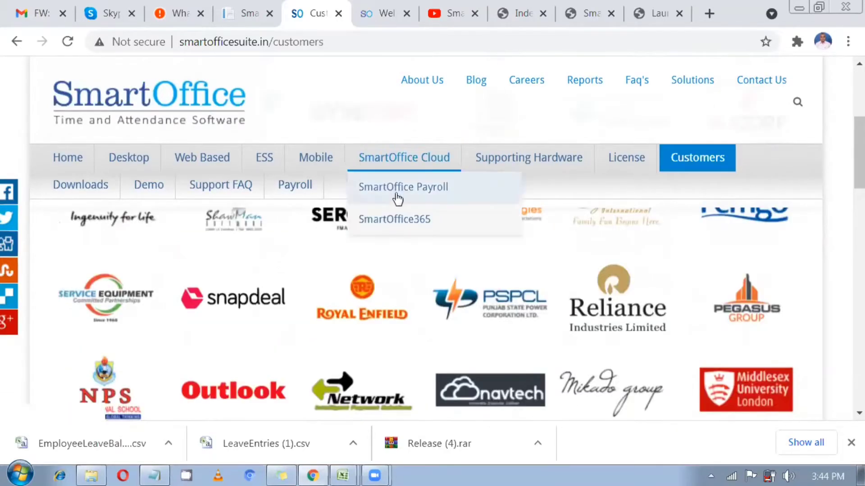
click(311, 162)
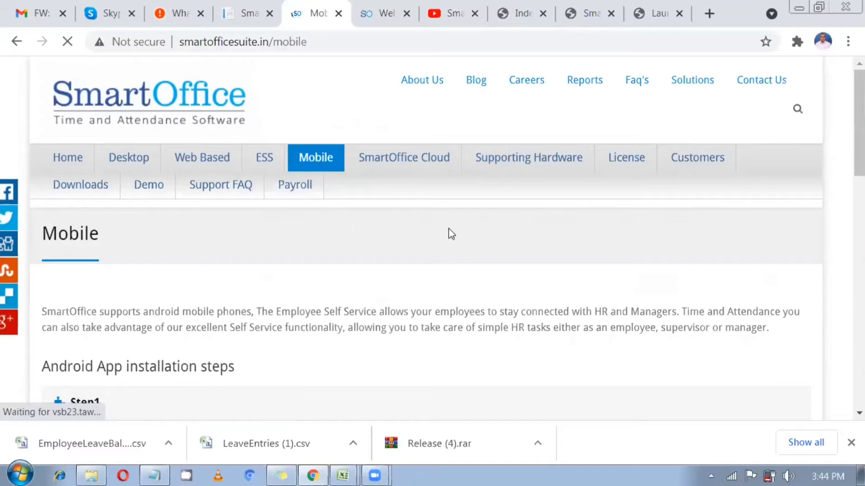
Open the ESS page and scroll to its Features checklist and User Login screenshot
scroll(452, 233, down, 2)
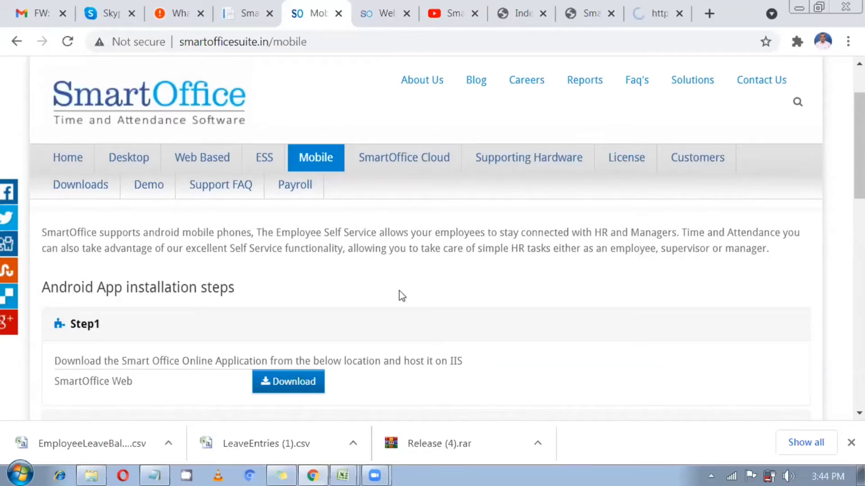
scroll(364, 311, down, 4)
scroll(249, 301, up, 4)
click(263, 160)
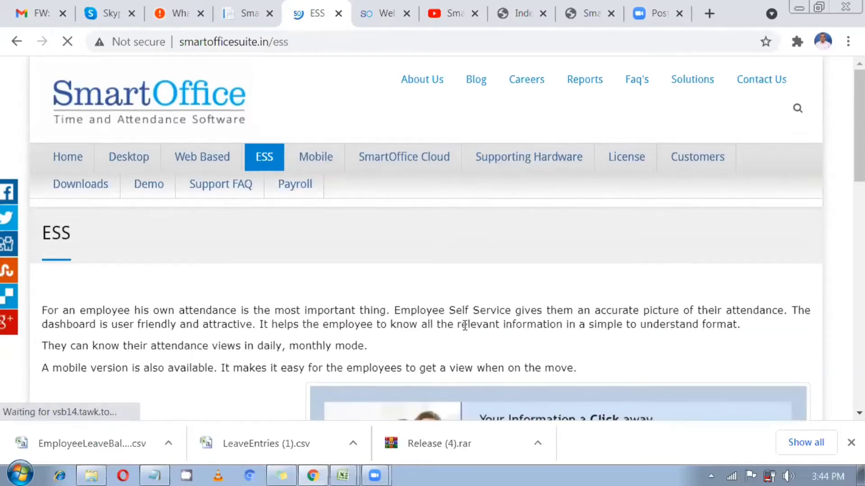
scroll(465, 325, down, 3)
scroll(466, 332, down, 4)
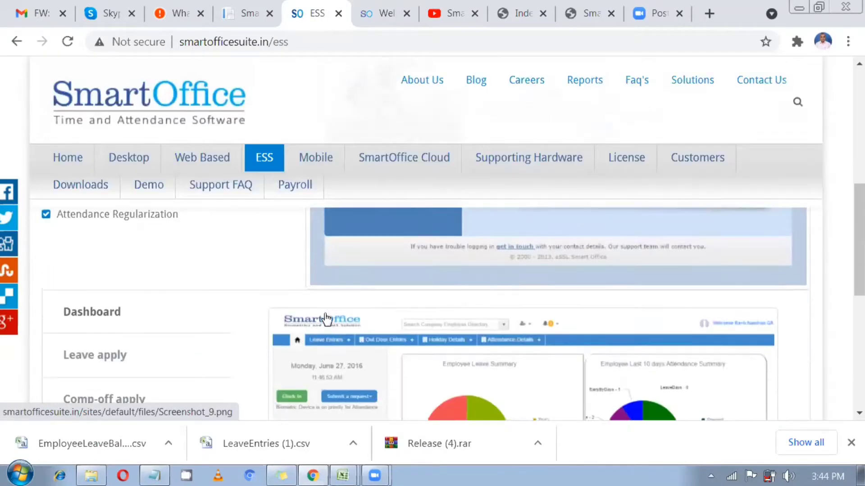
scroll(481, 273, up, 1)
scroll(482, 274, up, 1)
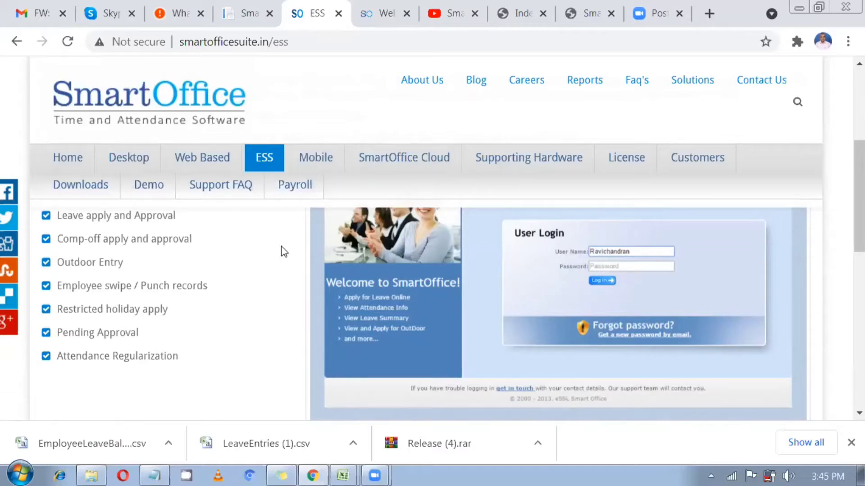
Go to the smartofficepayroll.com home page and scroll through its Biometrics, ESS and Mobile App highlights
click(385, 10)
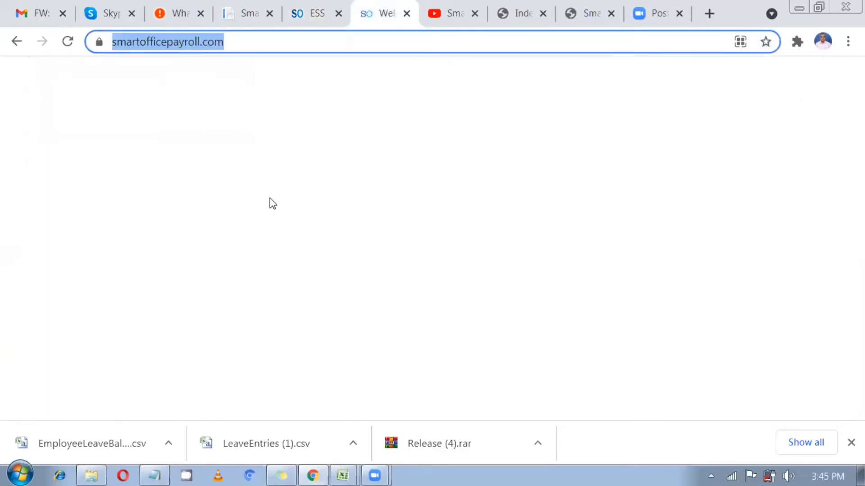
mouse_move(580, 160)
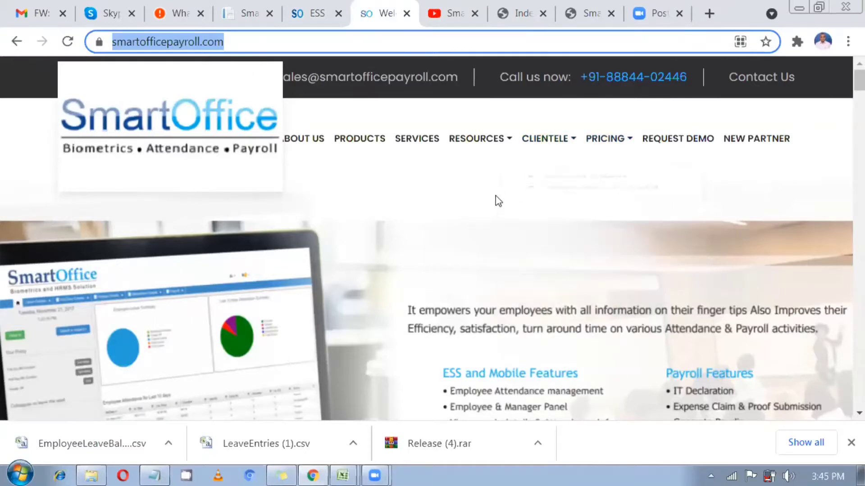
scroll(494, 208, down, 1)
scroll(494, 208, down, 5)
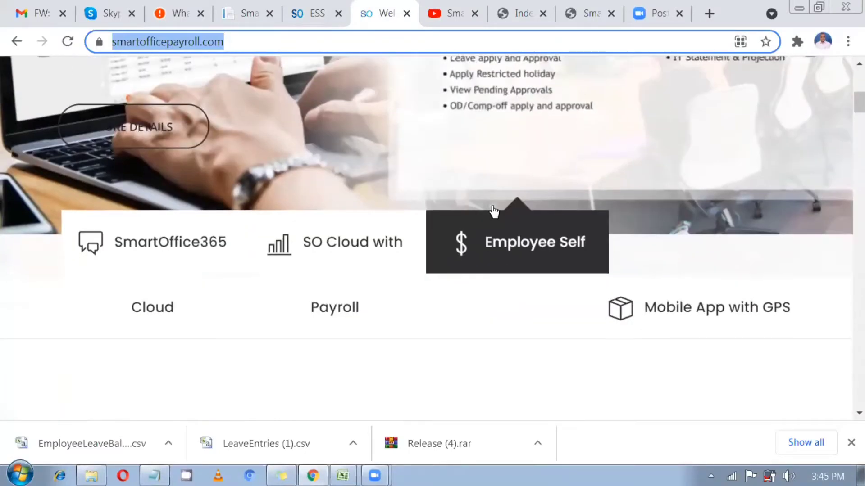
scroll(495, 210, down, 4)
scroll(586, 171, up, 10)
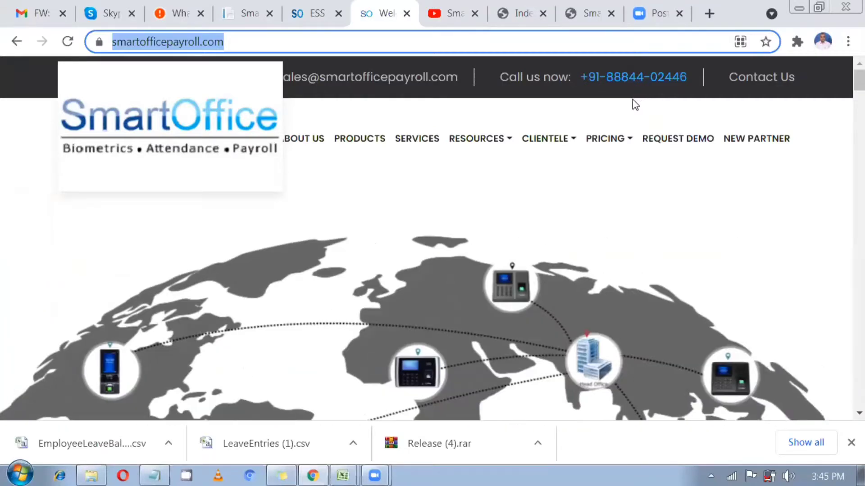
mouse_move(634, 106)
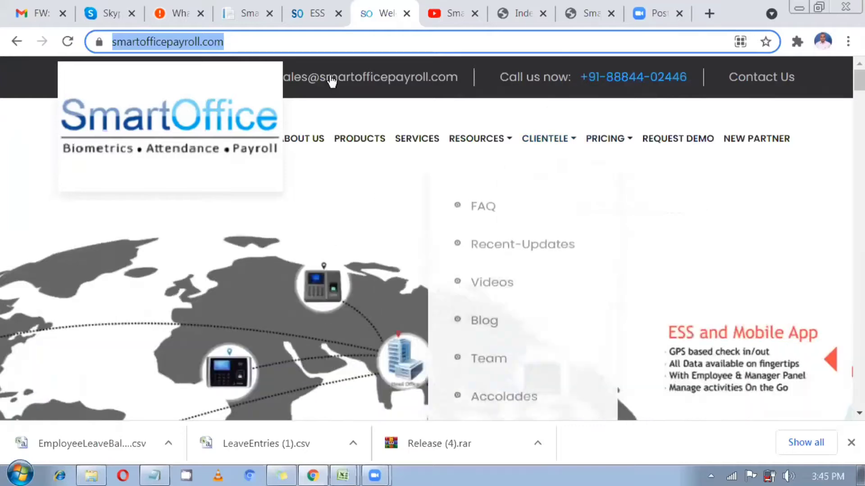
click(315, 10)
click(381, 10)
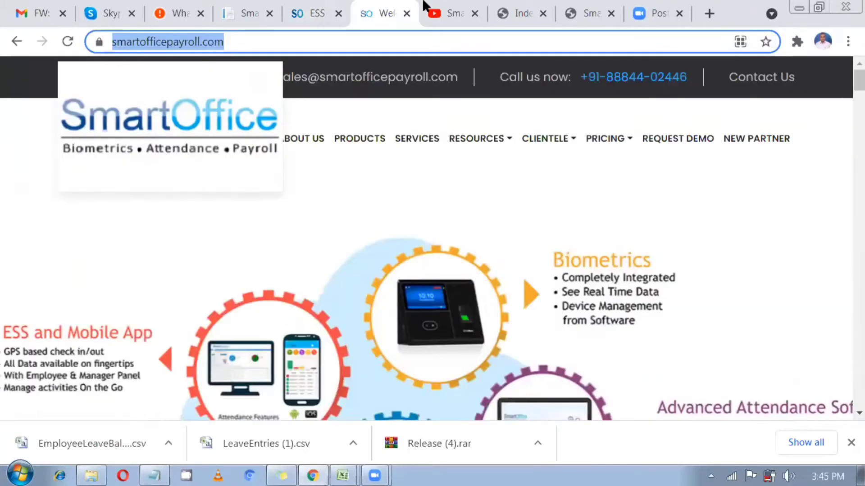
Go to the Smartoffice365 - Payroll YouTube channel and view its uploaded tutorial videos
click(438, 6)
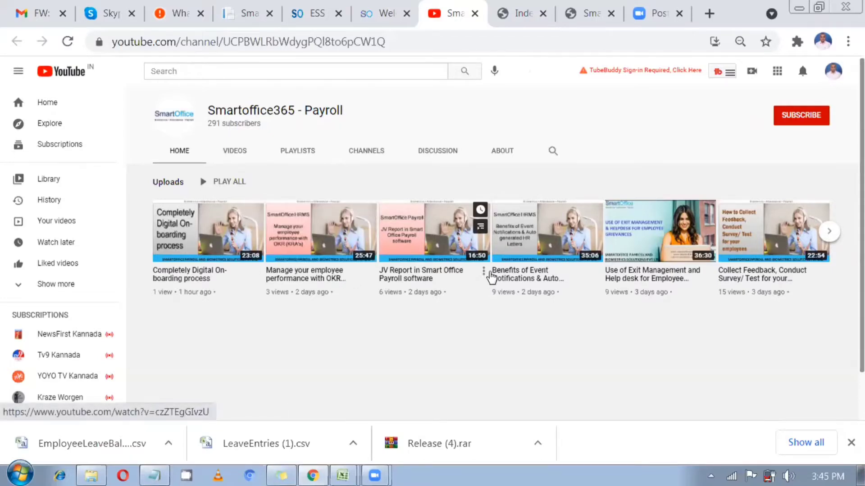
mouse_move(491, 275)
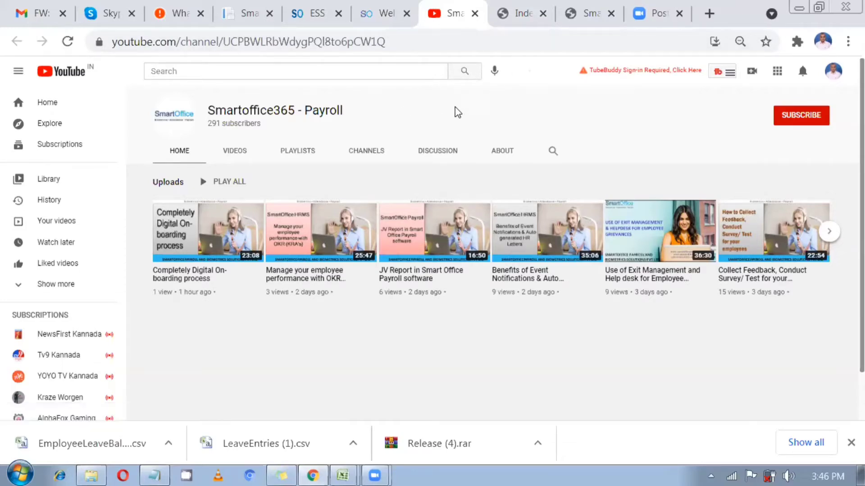
On the SmartOffice365 login page, select the SmartApp part of its web address
click(517, 14)
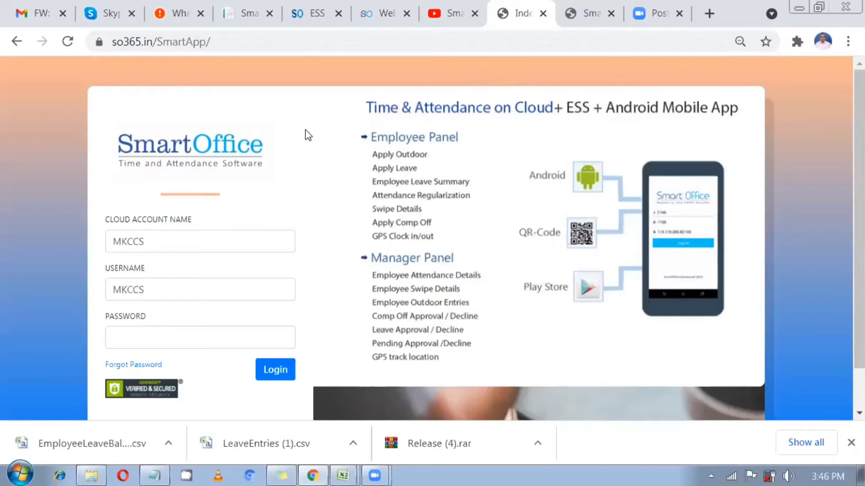
drag(319, 41, 91, 68)
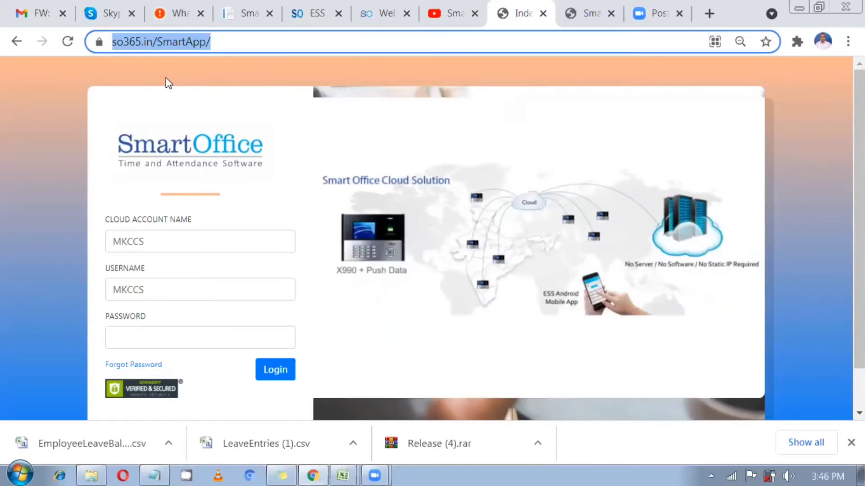
click(252, 41)
drag(253, 41, 193, 41)
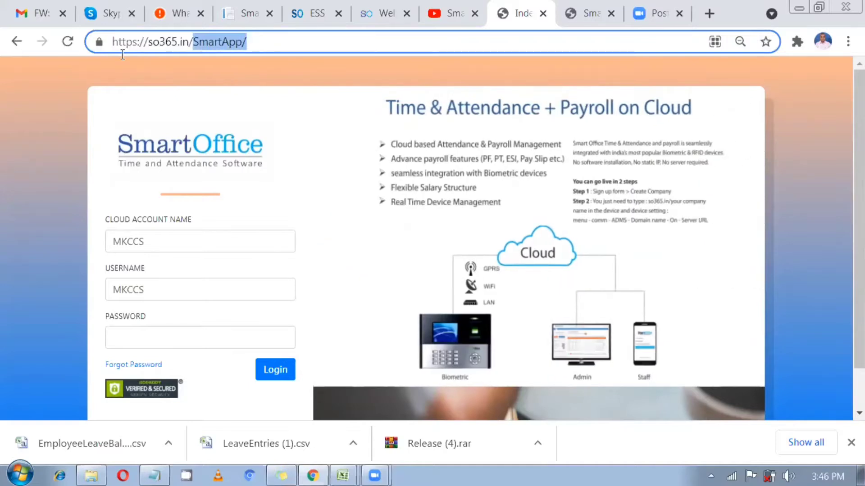
click(190, 120)
Log in with the trial cloud account name, reused as username, and the account password
drag(177, 240, 107, 241)
key(BackSpace)
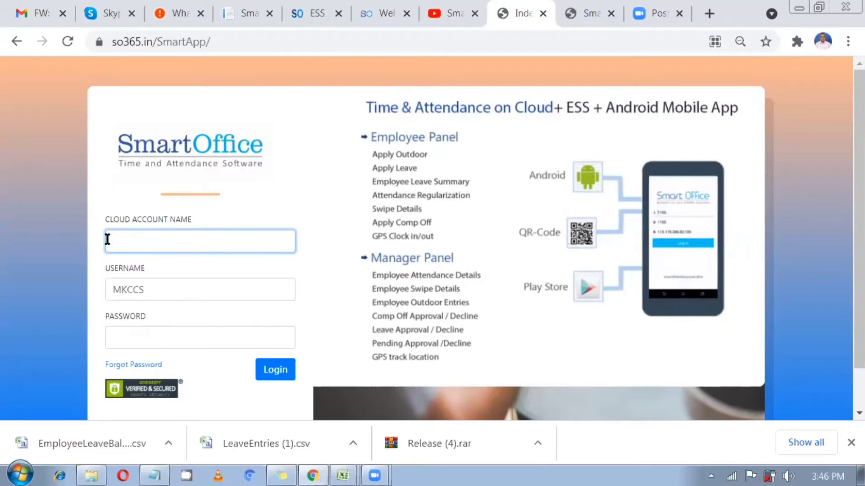
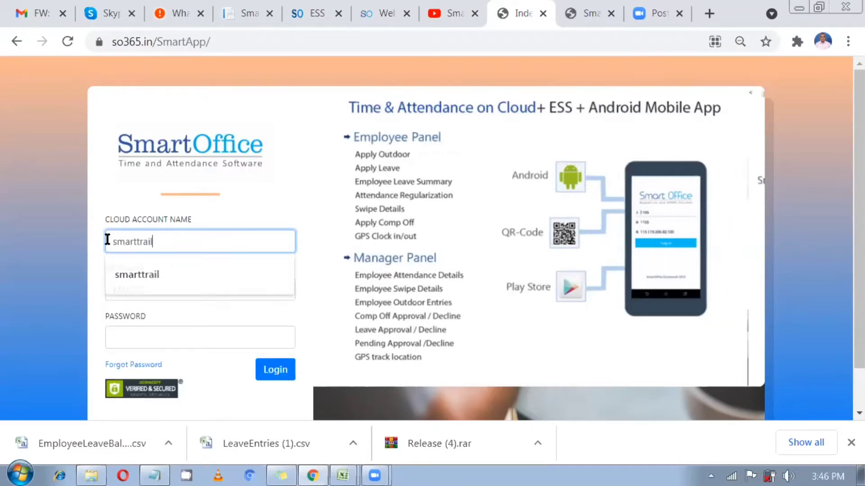
double_click(107, 239)
key(ctrl+c)
key(Tab)
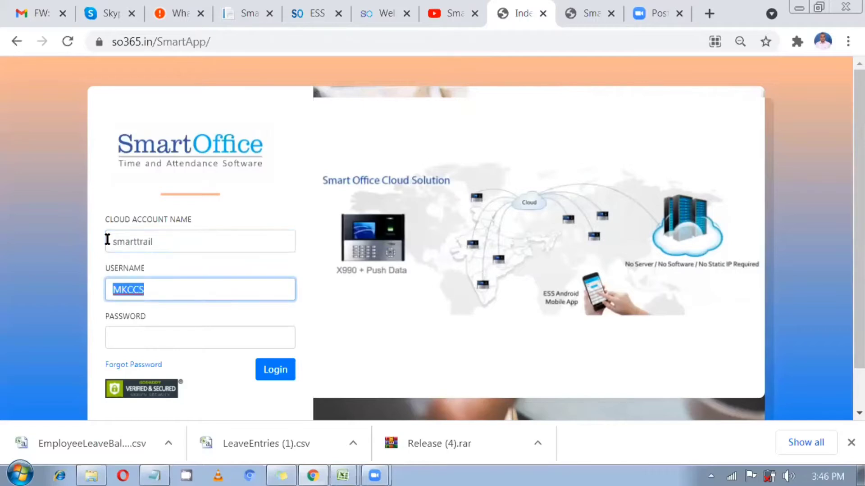
key(ctrl+v)
key(Tab)
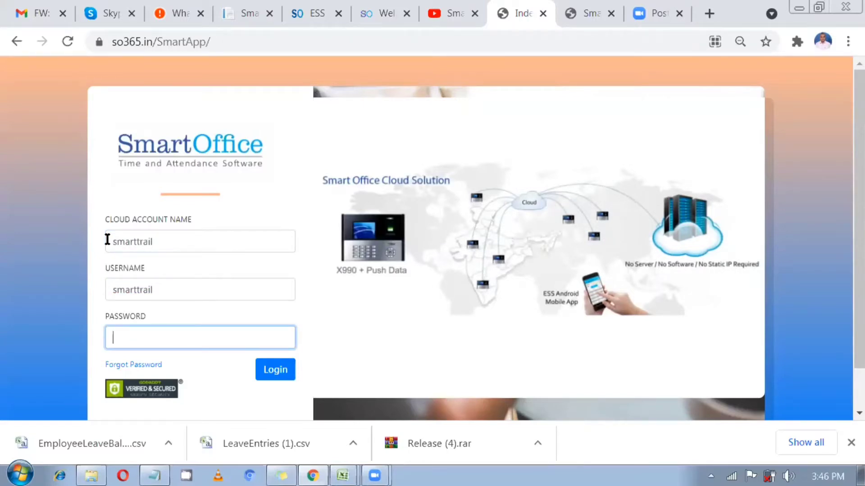
key(ctrl+v)
key(Return)
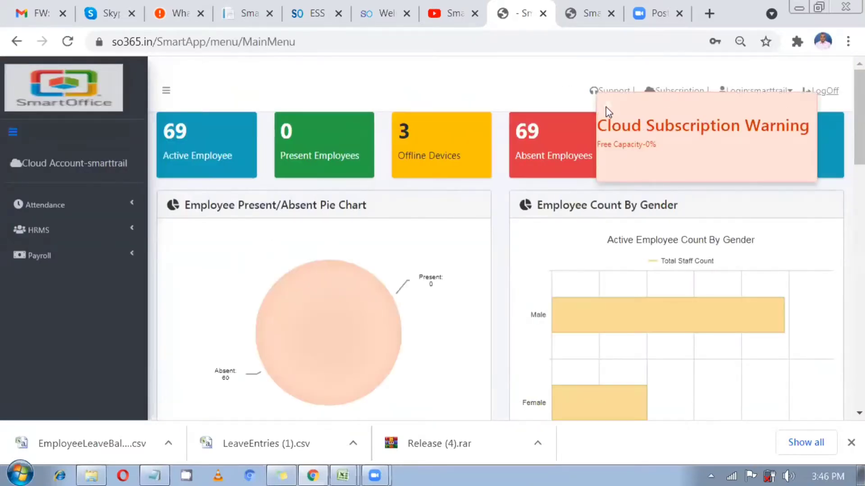
Close the Cloud Subscription Warning popup and scroll through the dashboard charts
click(607, 108)
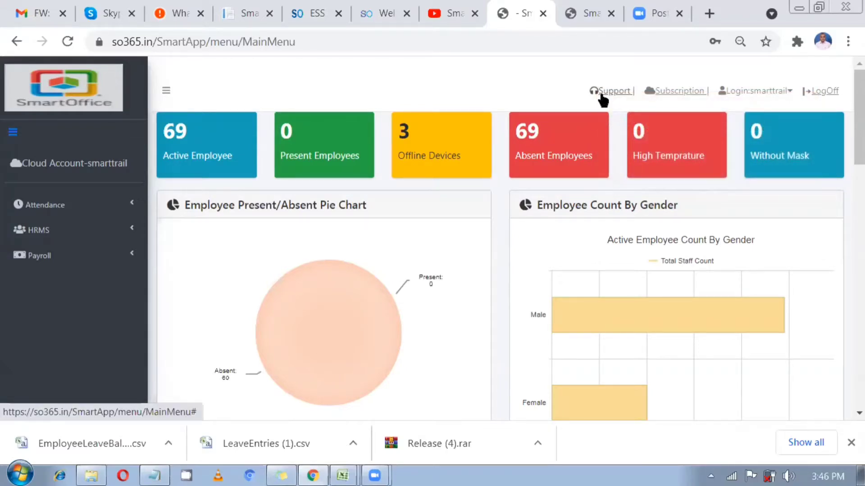
scroll(274, 234, down, 5)
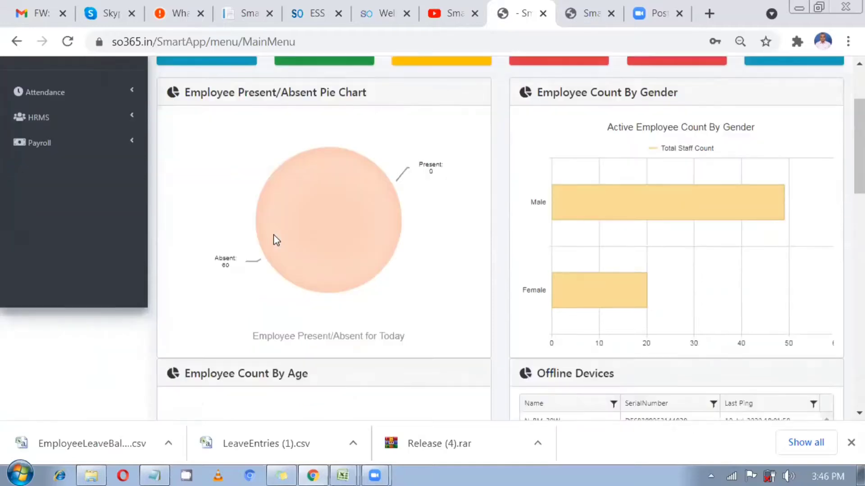
scroll(383, 249, up, 3)
scroll(384, 249, down, 2)
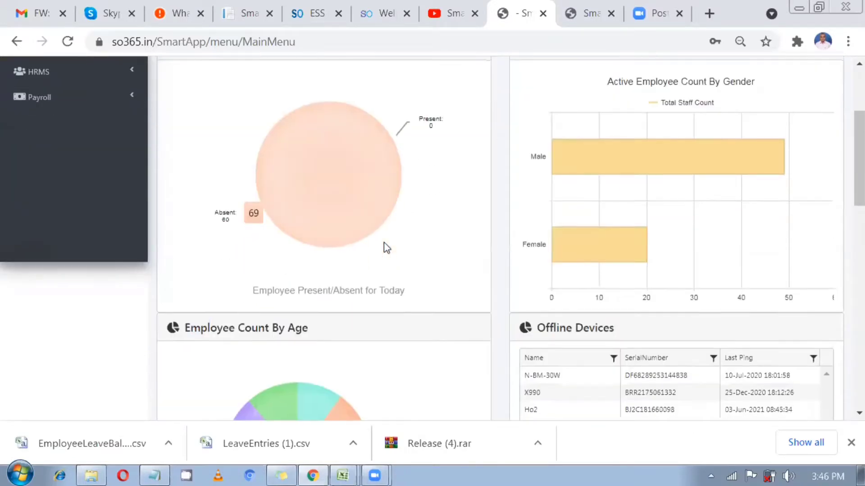
scroll(384, 245, up, 4)
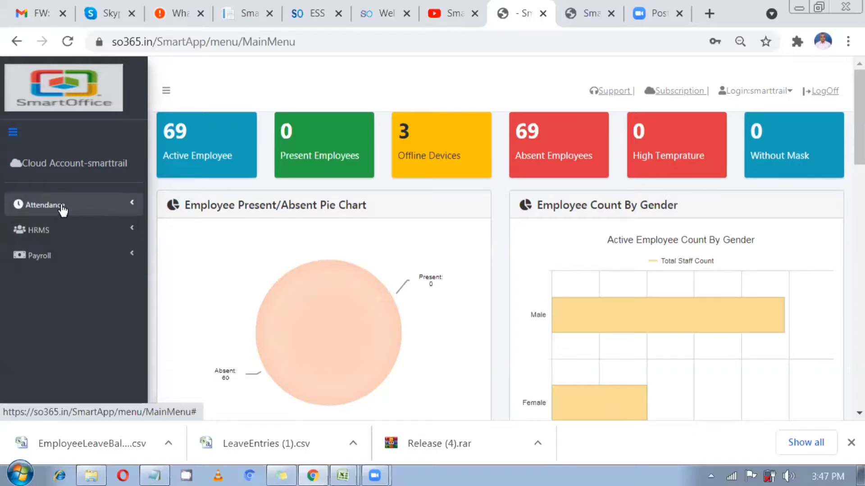
Expand Attendance in the sidebar and choose Global Settings
click(62, 209)
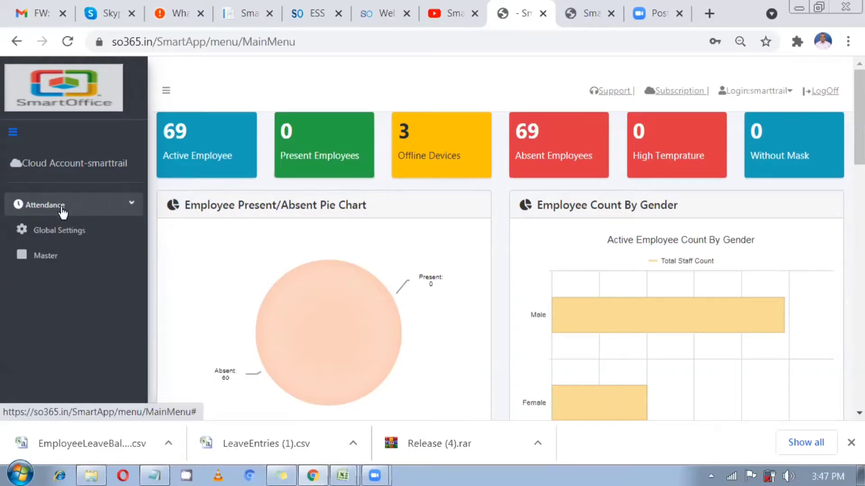
scroll(59, 216, down, 2)
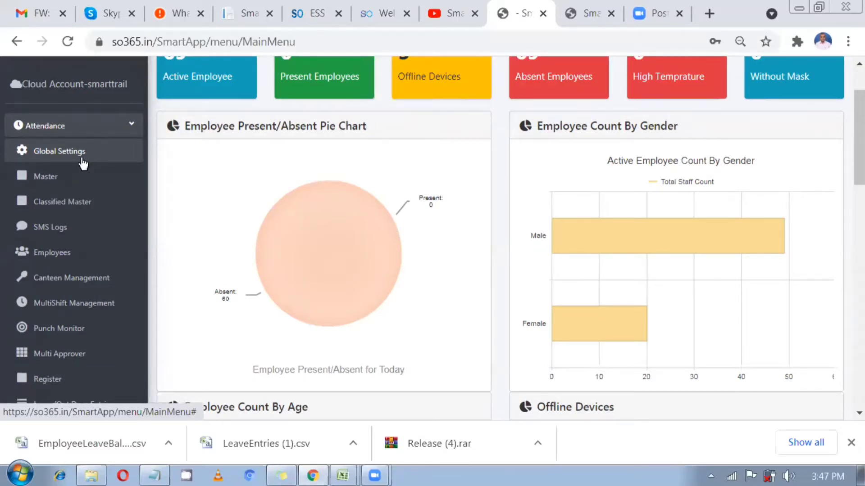
click(83, 158)
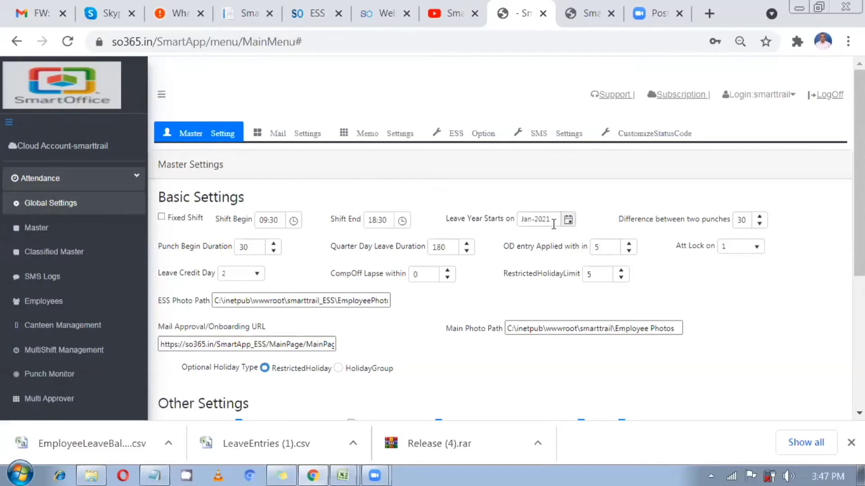
Inspect the Leave Year Starts value Jan-2021 and Quarter Day Leave Duration 180
drag(548, 223, 511, 224)
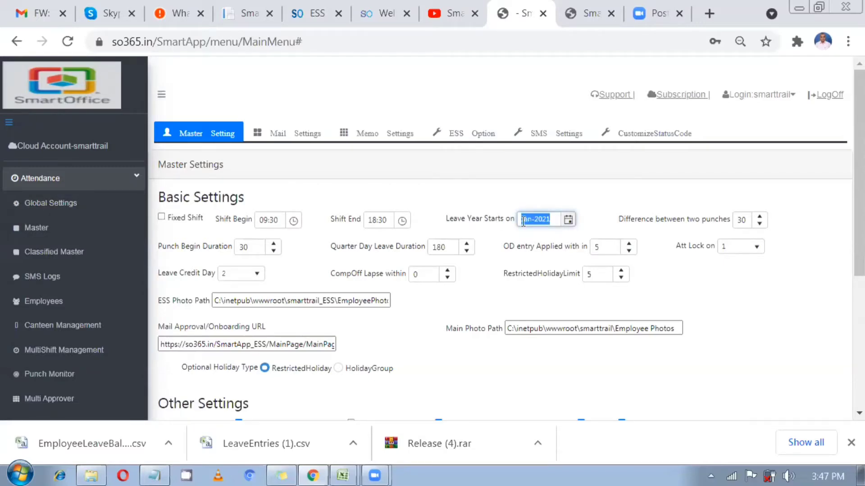
click(552, 221)
drag(544, 220, 511, 220)
click(556, 223)
drag(556, 223, 491, 236)
drag(453, 250, 432, 252)
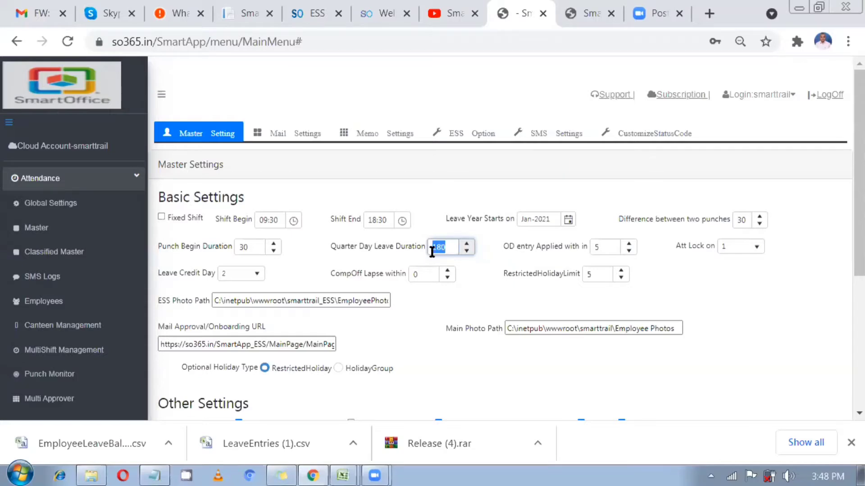
Review the Leave Credit Day choices, keeping 2, then go to the Classified Master page
click(258, 280)
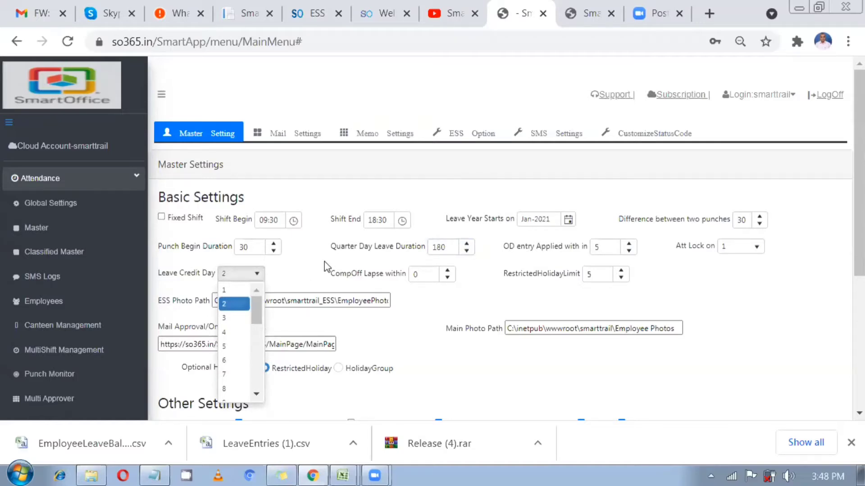
click(246, 278)
click(245, 279)
click(76, 276)
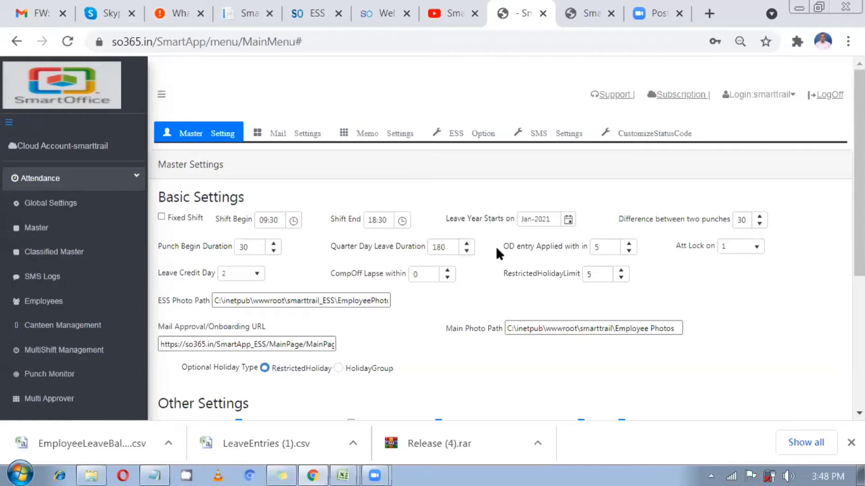
click(55, 253)
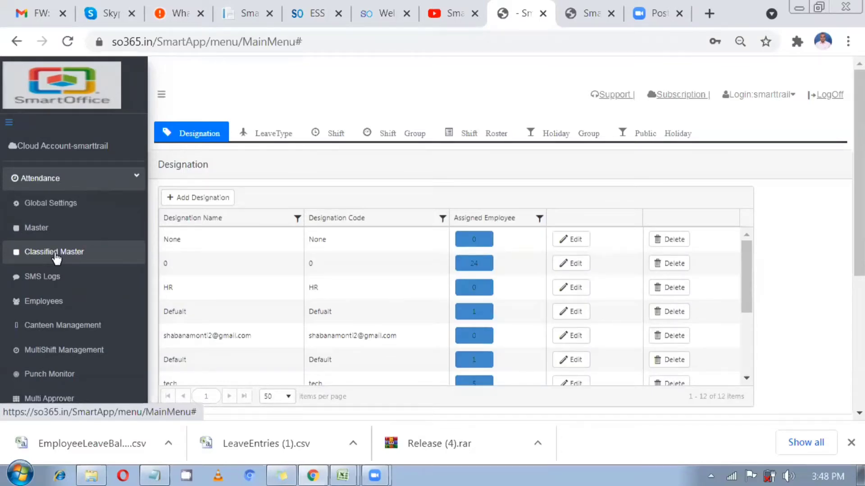
Show the LeaveType grid and edit the Special Leave (SPL) row
click(281, 134)
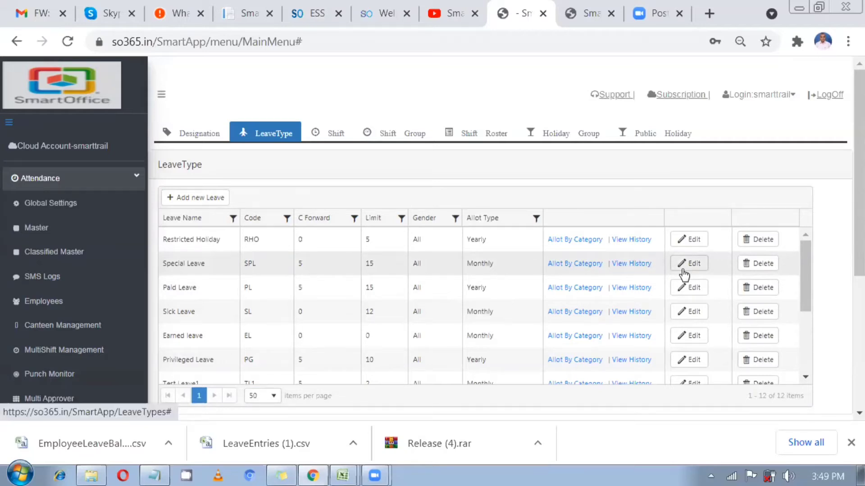
scroll(684, 274, down, 3)
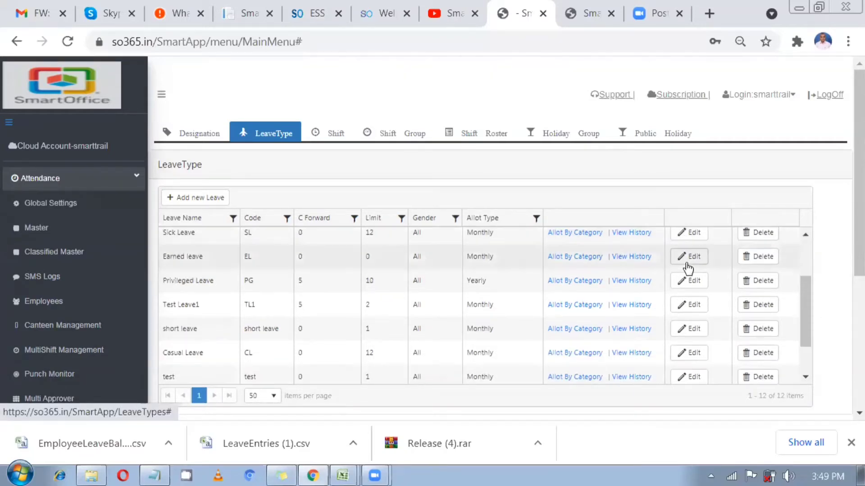
scroll(687, 269, up, 3)
click(687, 269)
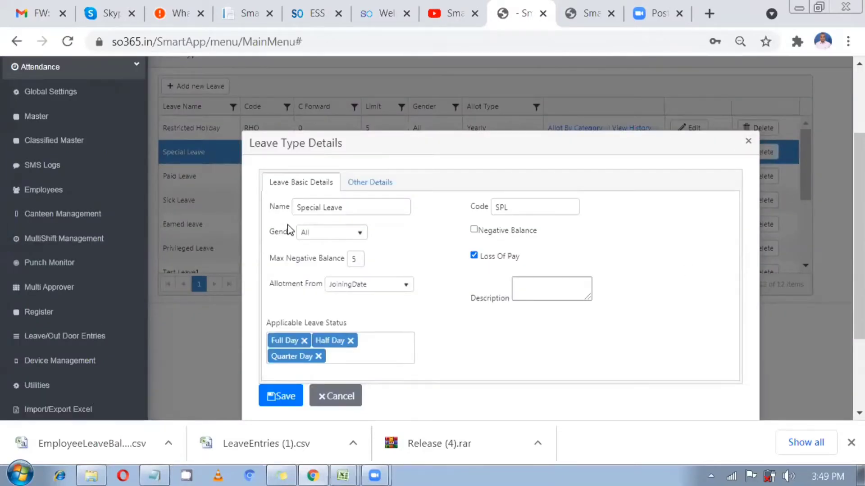
Restrict Special Leave (SPL) to Female employees only
drag(376, 207, 260, 208)
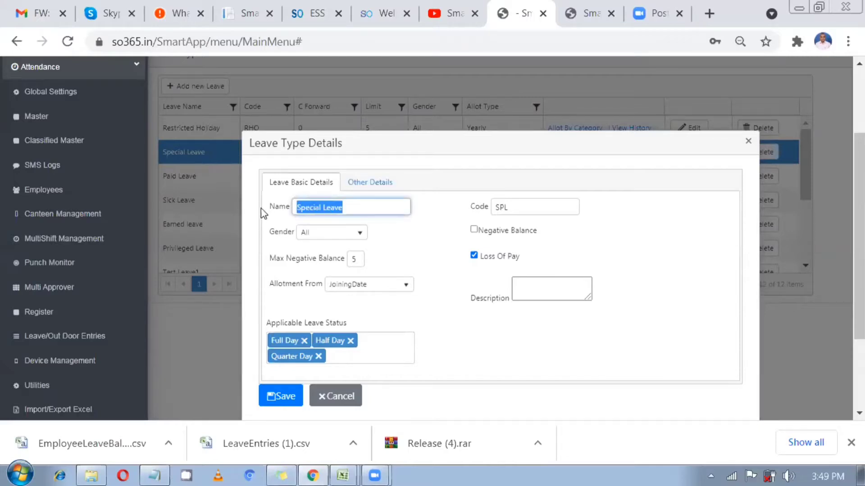
drag(537, 207, 492, 204)
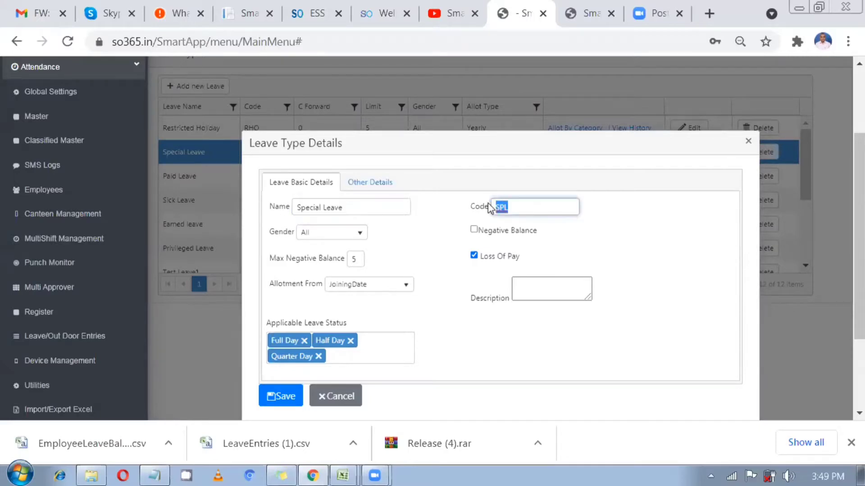
click(323, 241)
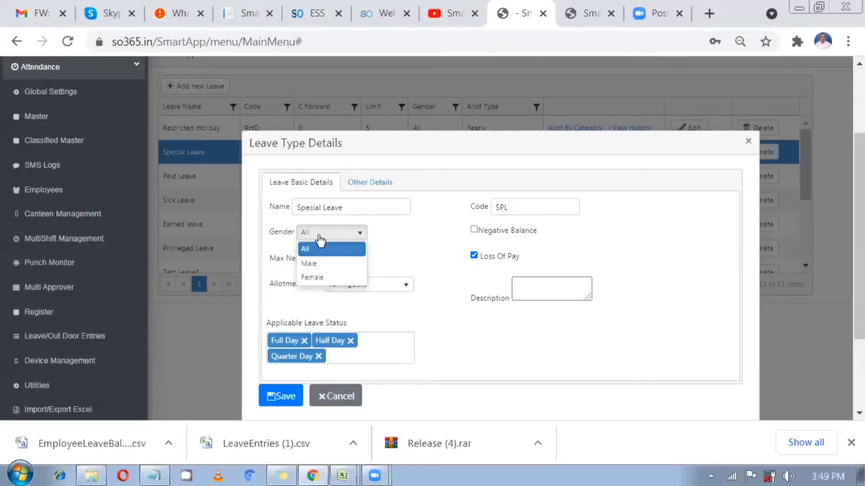
click(321, 250)
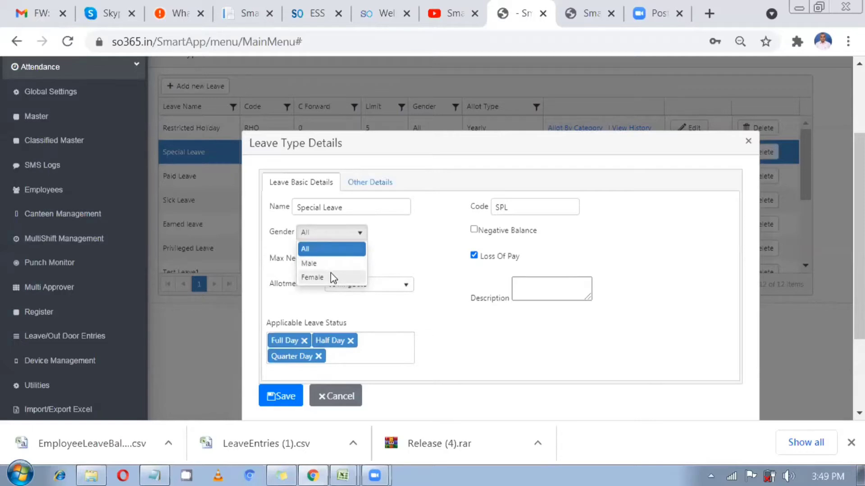
click(330, 273)
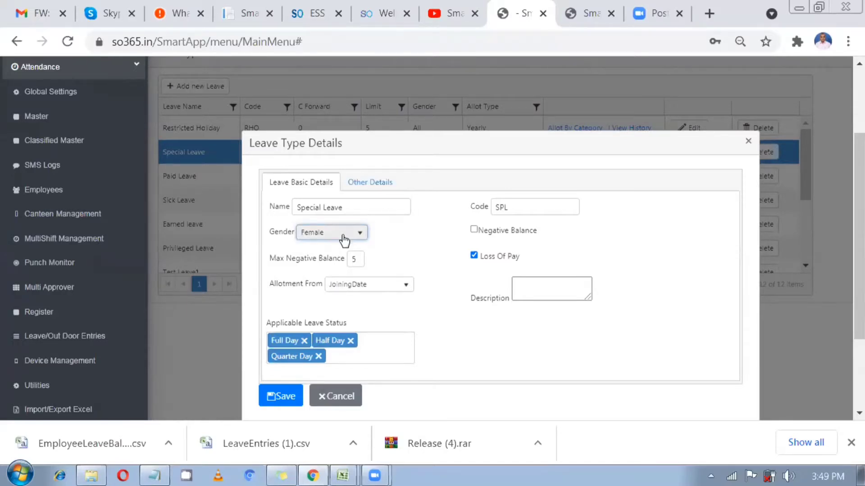
Allow Special Leave a negative balance, then view its other details with yearly limit 15
click(398, 242)
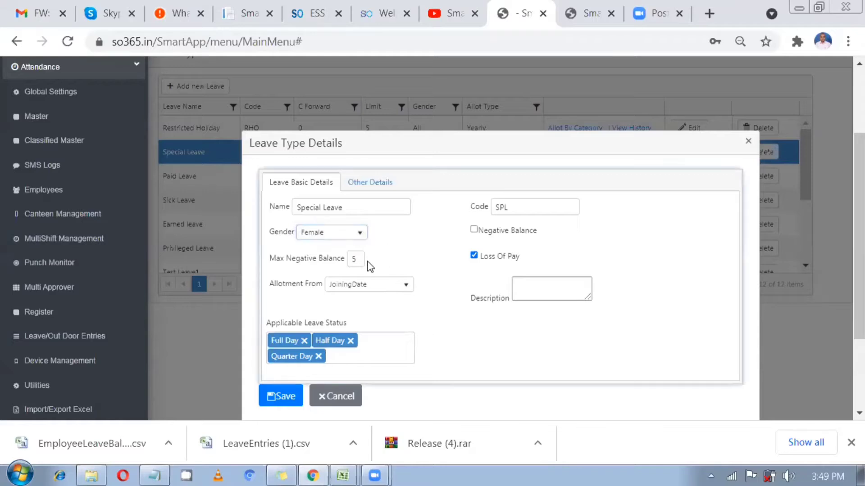
click(474, 230)
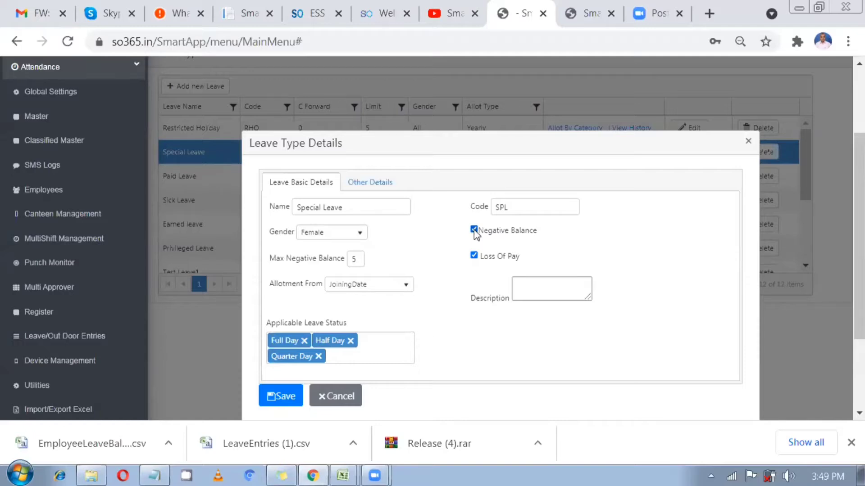
click(349, 188)
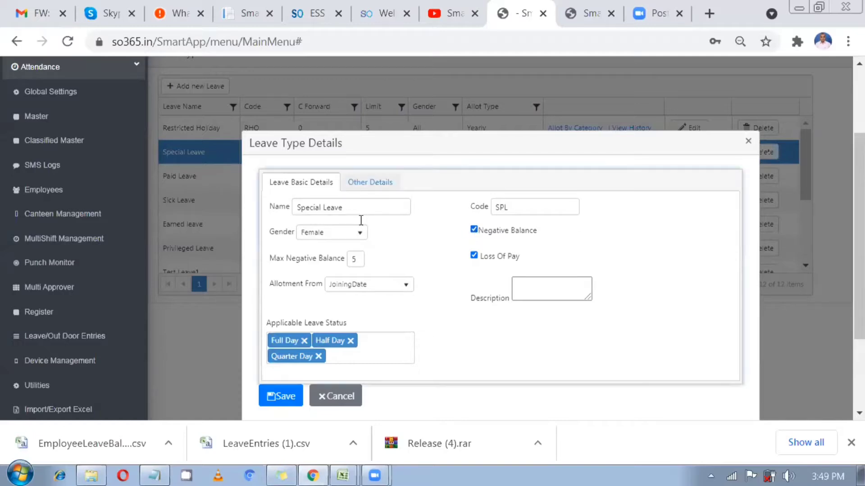
click(338, 254)
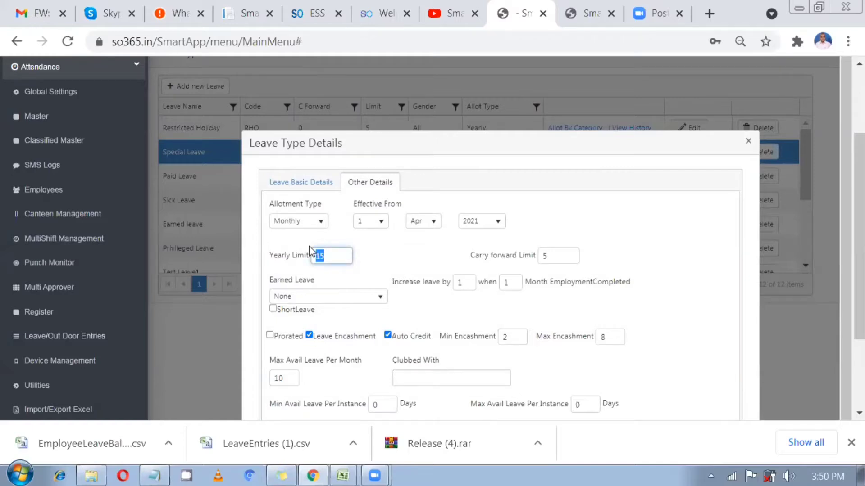
Switch back to Special Leave's basic details showing Female gender and Max Negative Balance 5
click(312, 181)
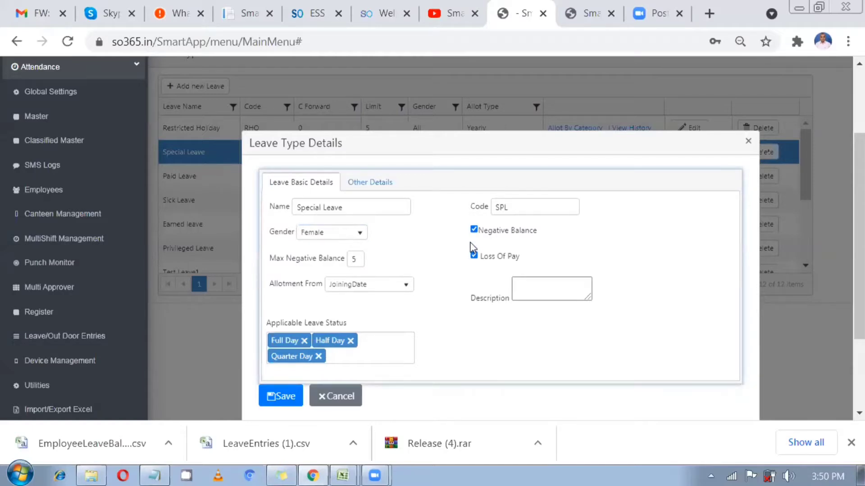
Check Max Negative Balance 5 and leave Allotment From as JoiningDate
click(356, 261)
drag(355, 261, 346, 262)
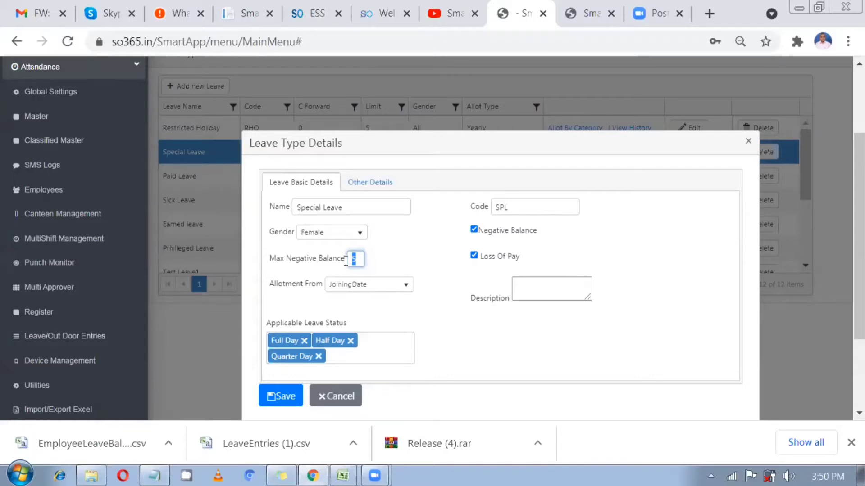
click(415, 264)
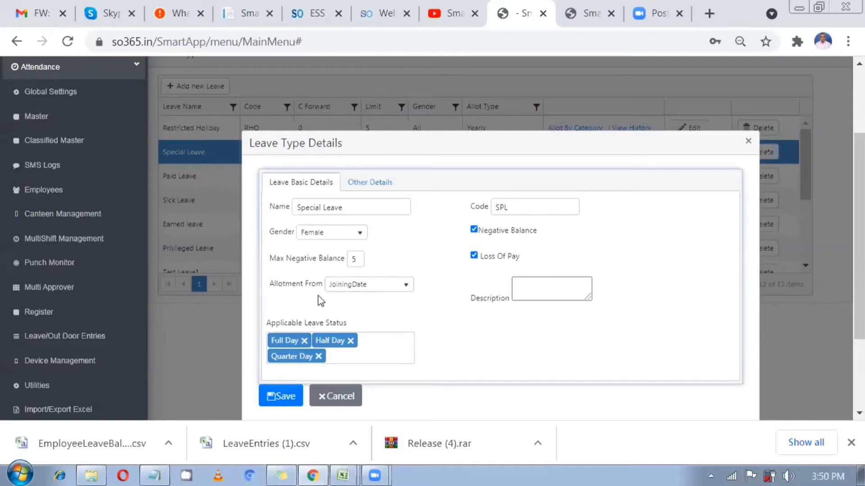
click(346, 288)
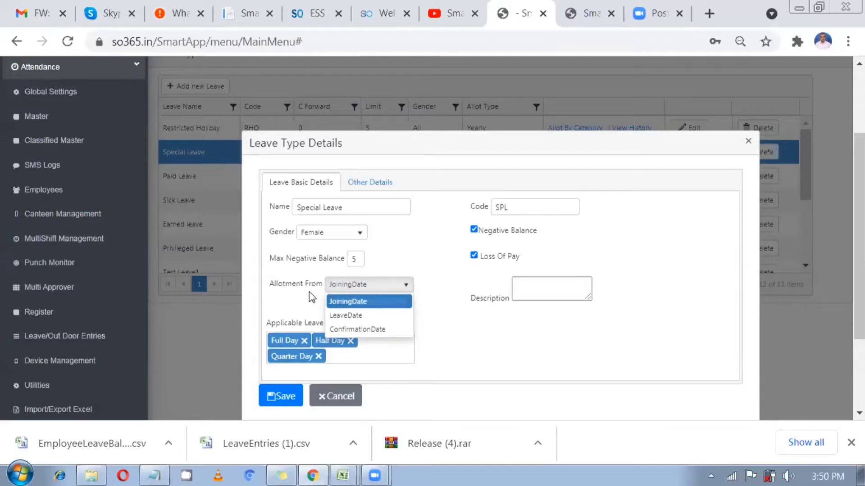
click(309, 291)
drag(321, 288, 325, 293)
click(335, 293)
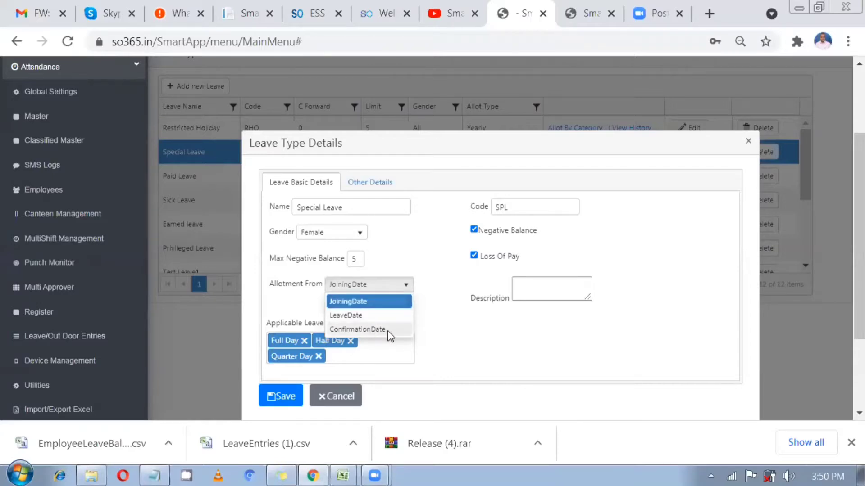
click(488, 318)
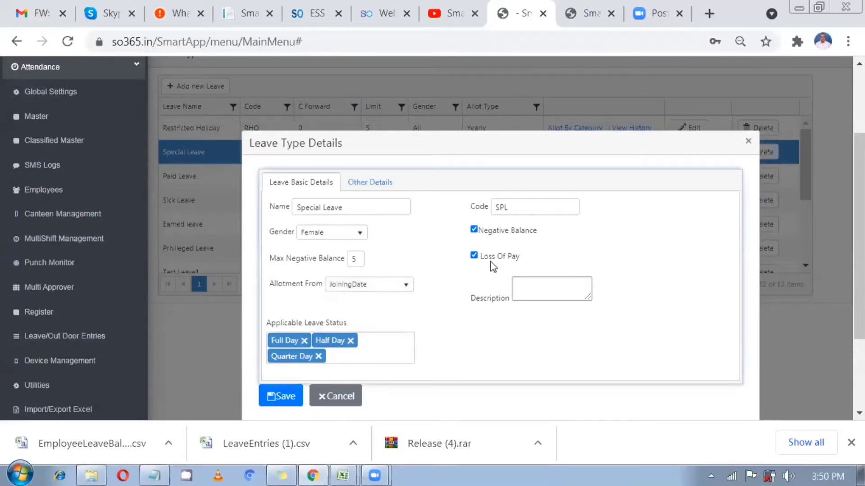
Review the Loss Of Pay setting, then view Special Leave's other details again
drag(483, 256, 523, 268)
click(500, 270)
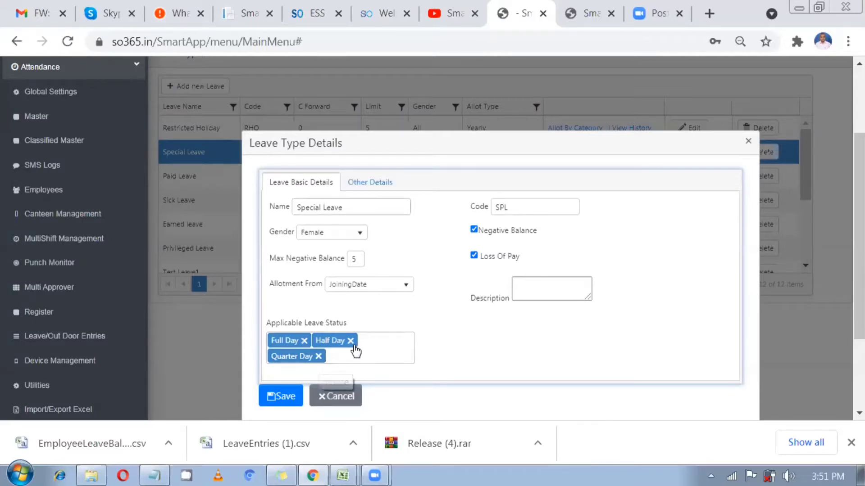
key(Tab)
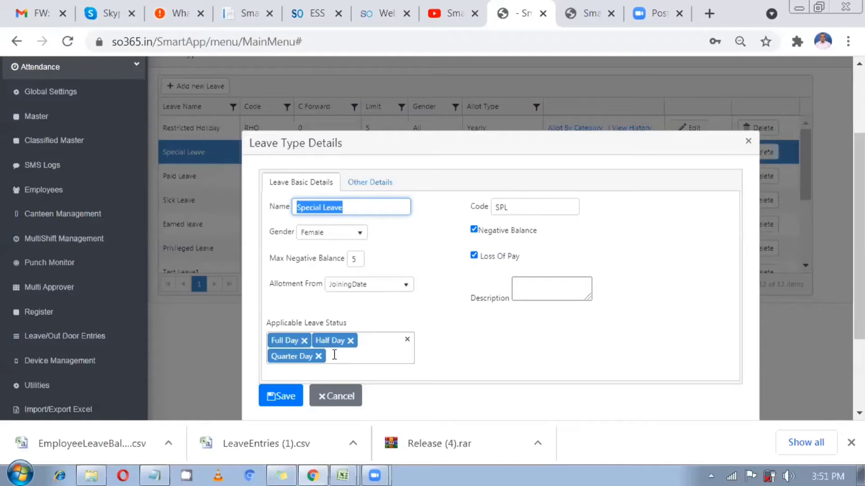
click(380, 183)
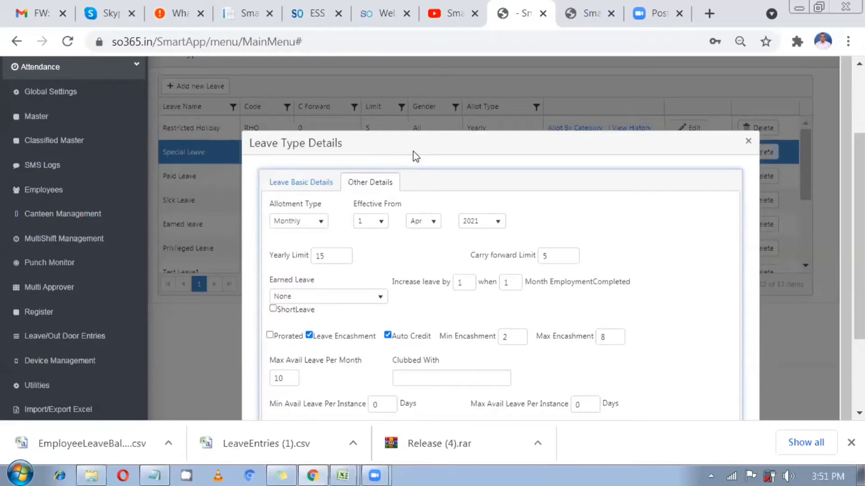
Zoom the browser out to 67% so the whole other-details form fits
scroll(363, 181, down, 5)
scroll(343, 298, up, 5)
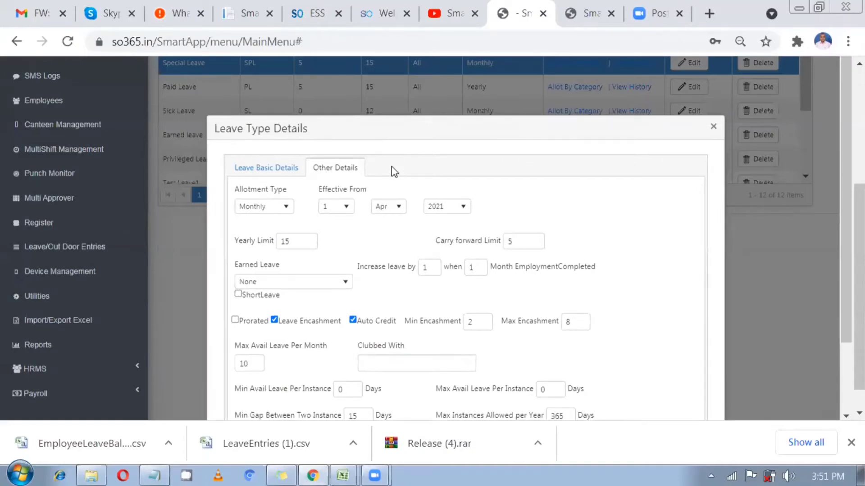
key(ctrl+minus)
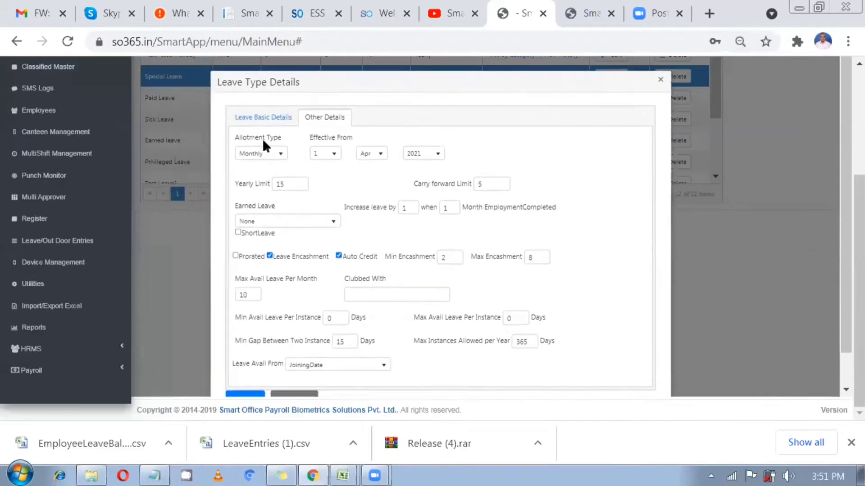
Review allotment type and effective-from date, keeping Monthly and 1 April
click(261, 152)
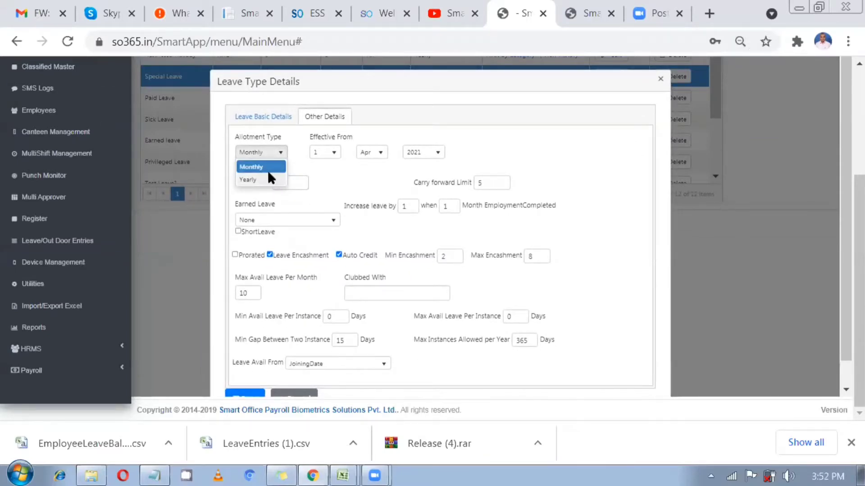
click(267, 180)
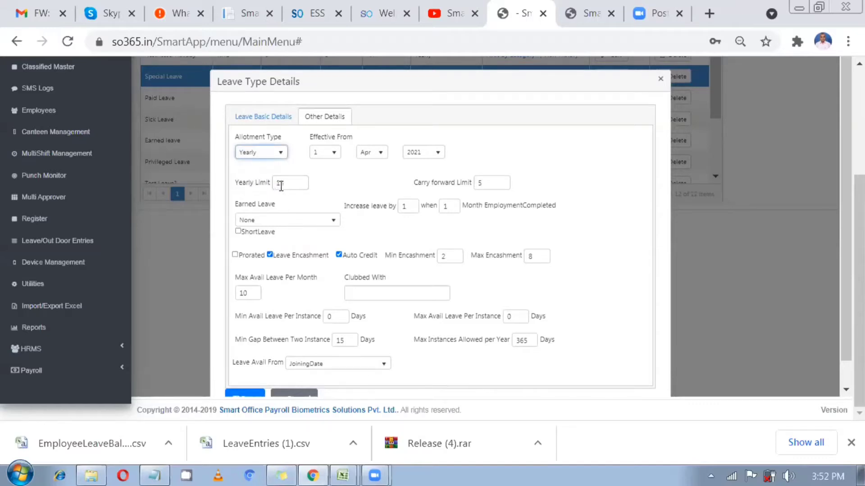
drag(286, 183, 275, 183)
click(263, 153)
click(255, 168)
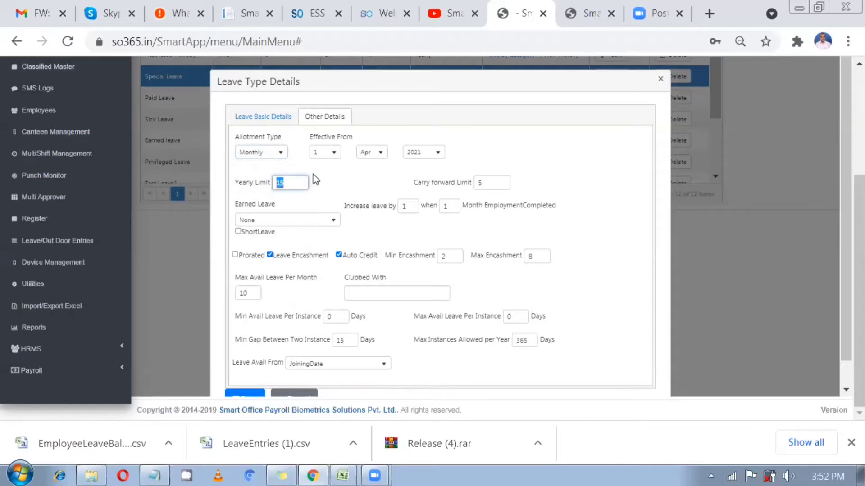
click(330, 157)
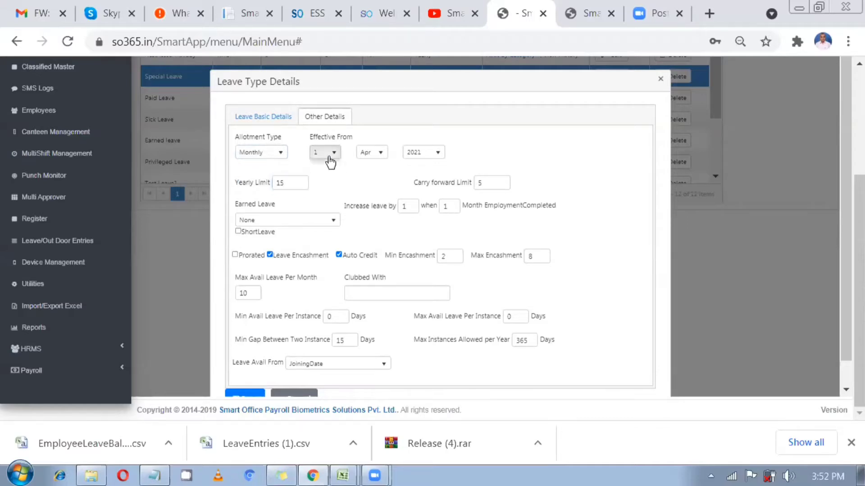
click(372, 170)
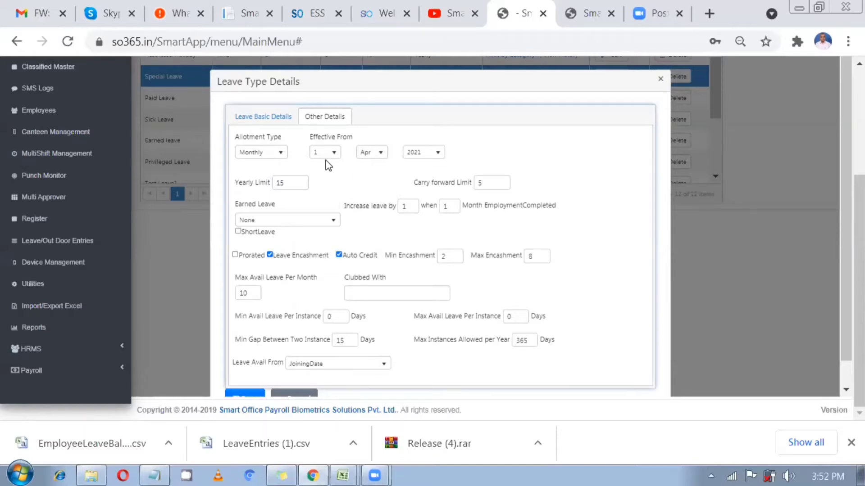
click(377, 154)
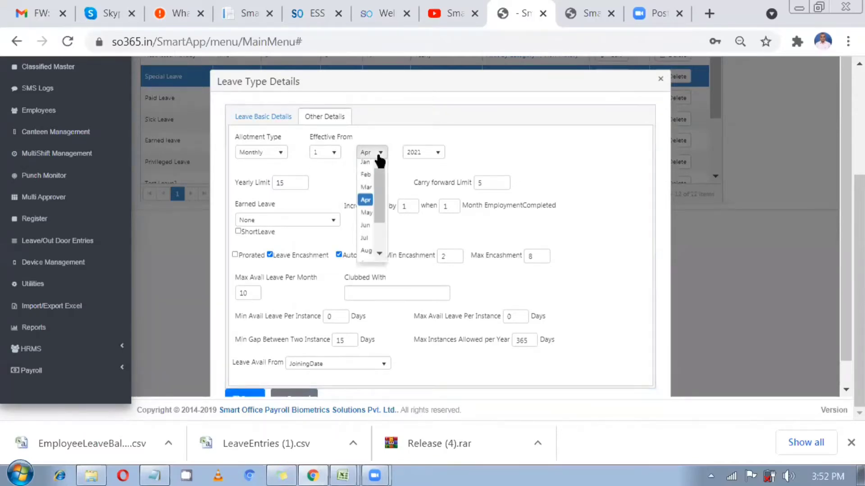
click(378, 155)
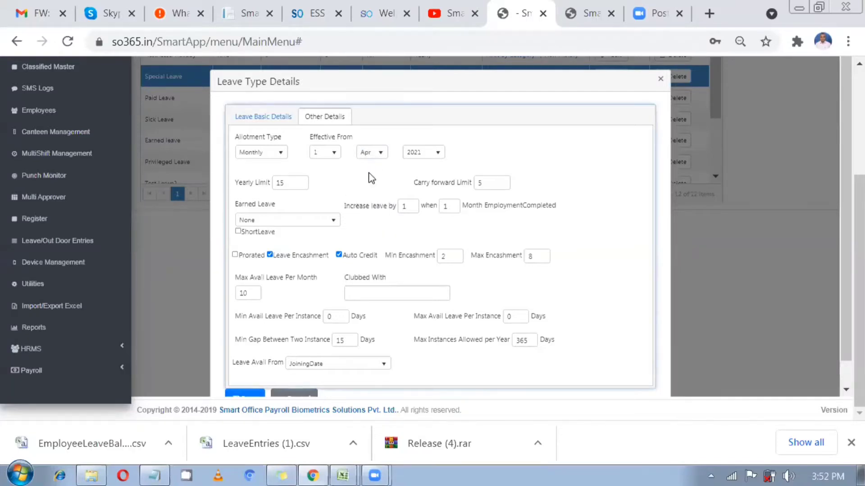
click(372, 162)
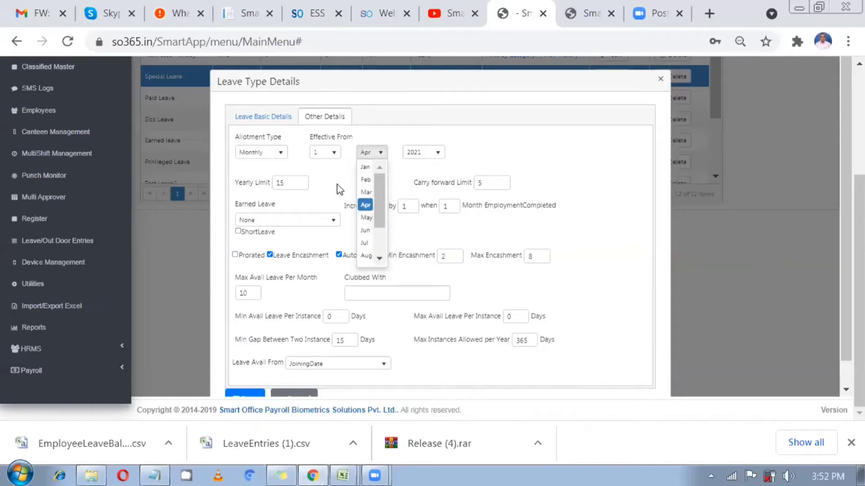
click(365, 205)
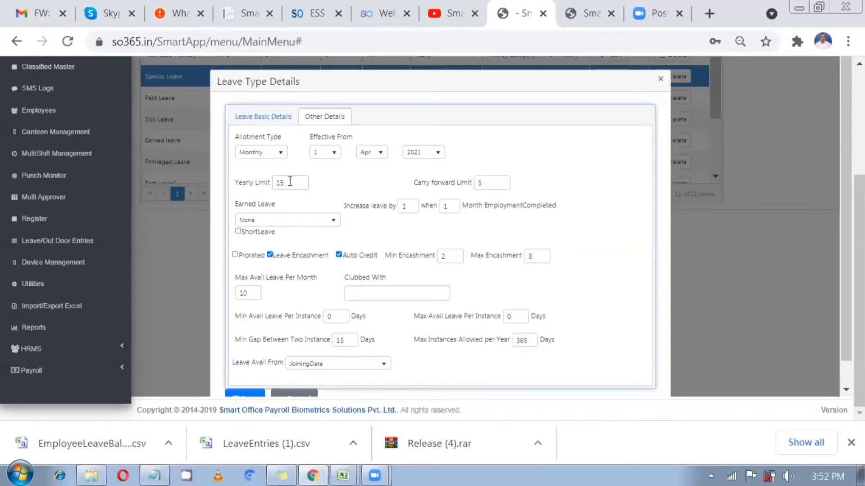
Change the yearly limit from 15 to 2 and select the carry forward limit of 5
click(264, 182)
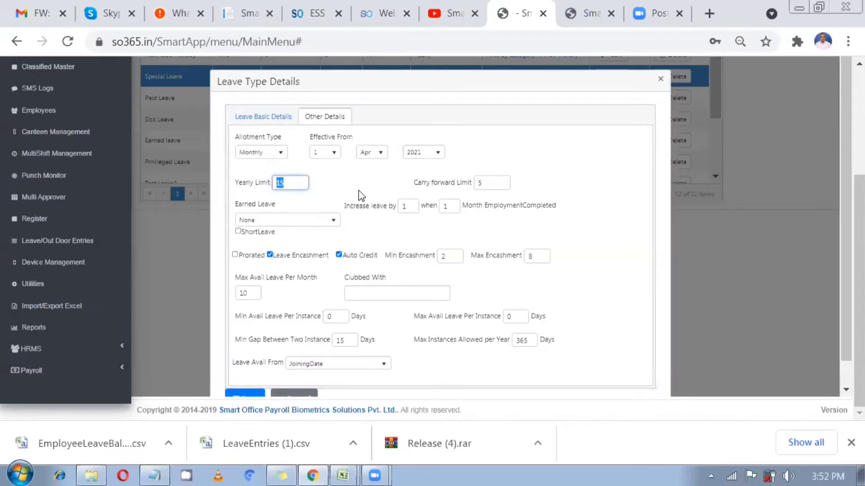
text(2)
double_click(476, 185)
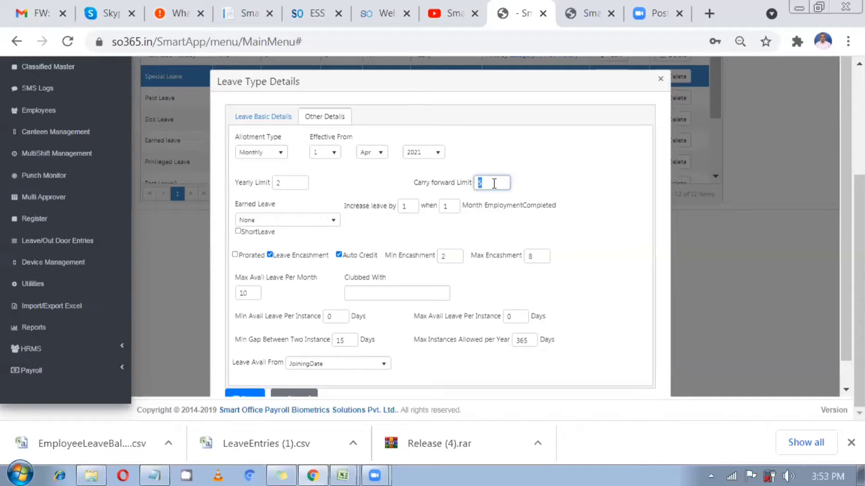
Switch the allotment type to Yearly with a yearly limit of 10
click(263, 153)
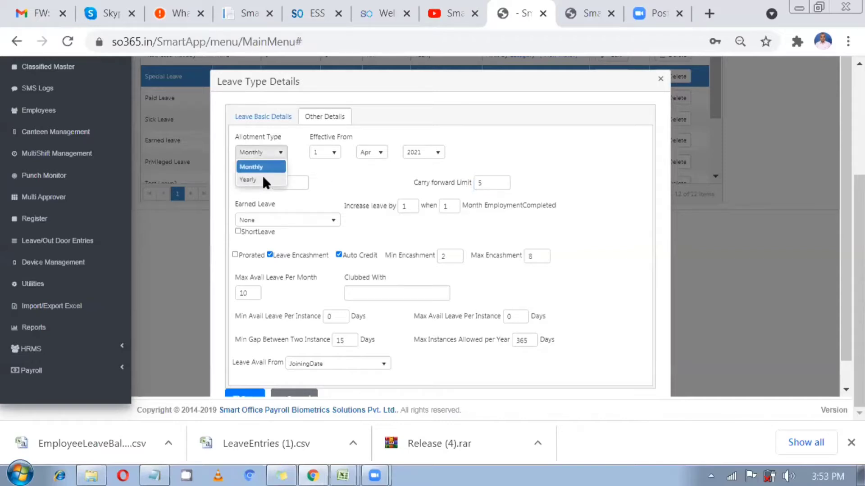
click(263, 176)
double_click(294, 190)
text(10)
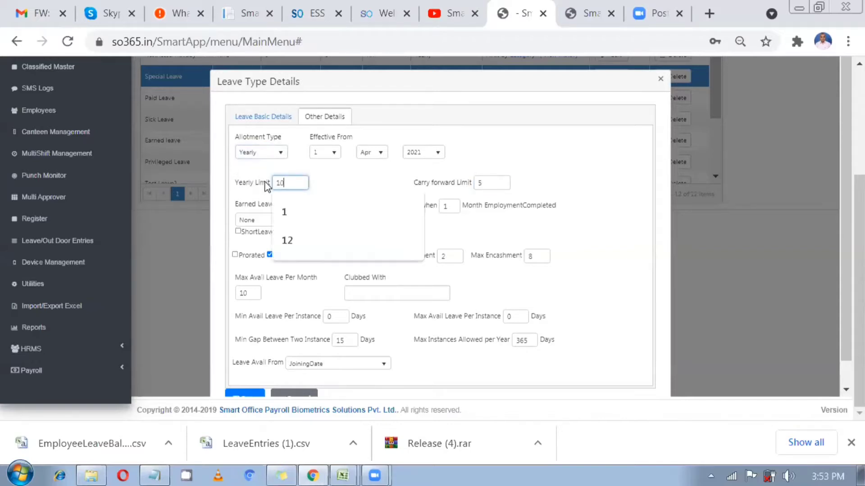
click(377, 183)
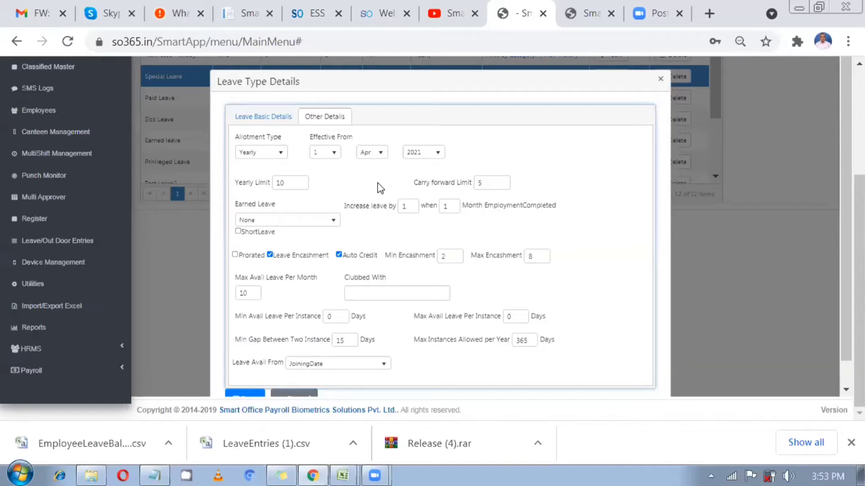
Review carry forward limit 5 and the increase-leave-by values of 1
double_click(479, 181)
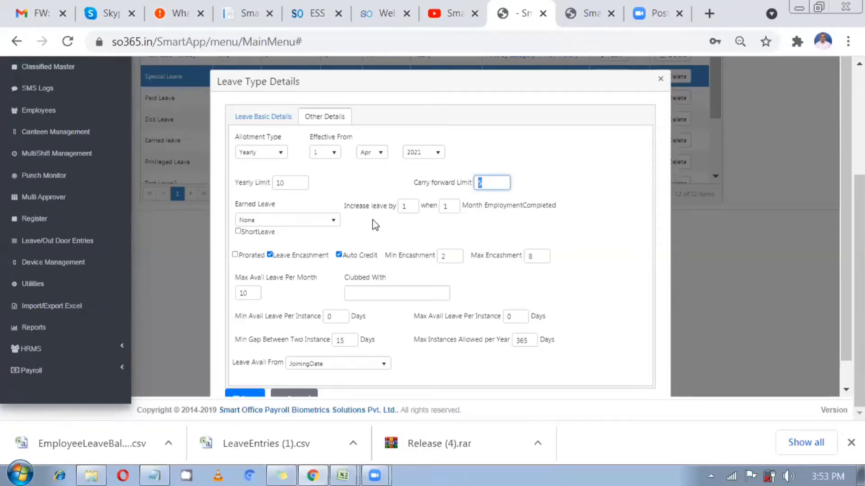
double_click(405, 207)
double_click(447, 206)
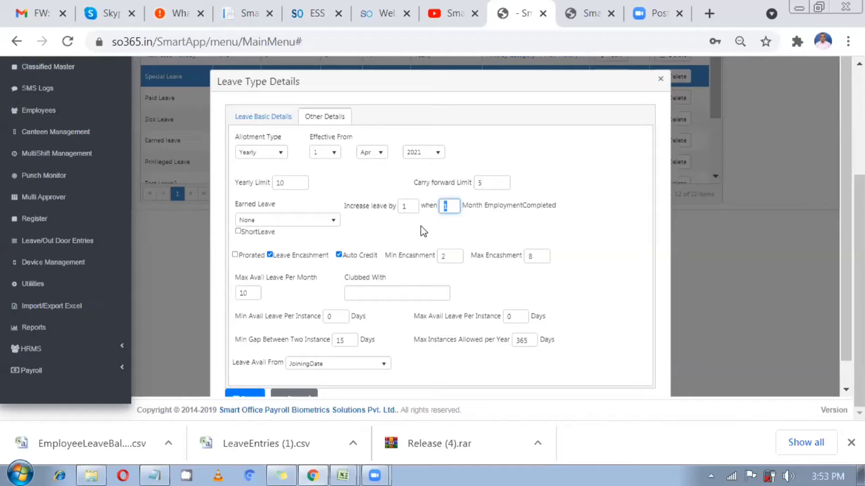
click(264, 155)
click(259, 168)
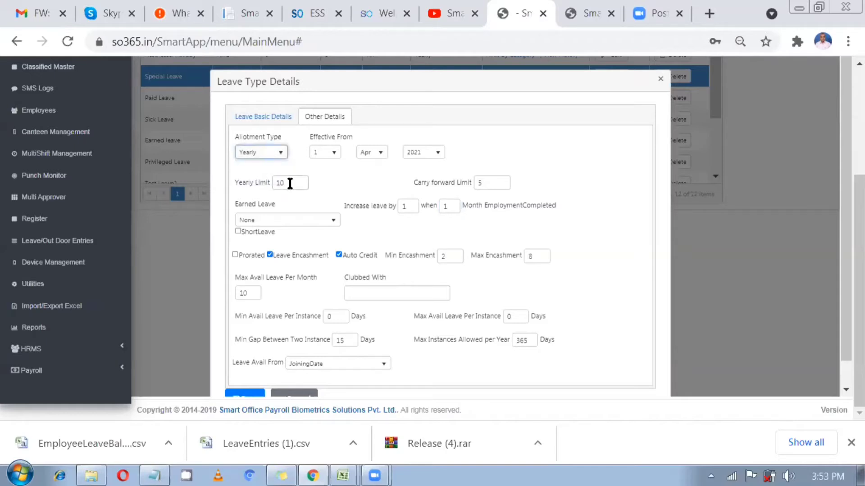
drag(293, 184, 267, 185)
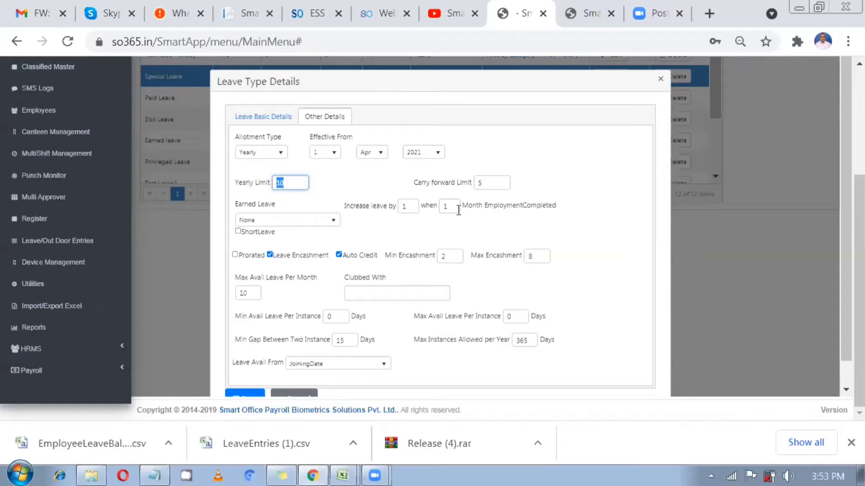
drag(452, 206, 441, 206)
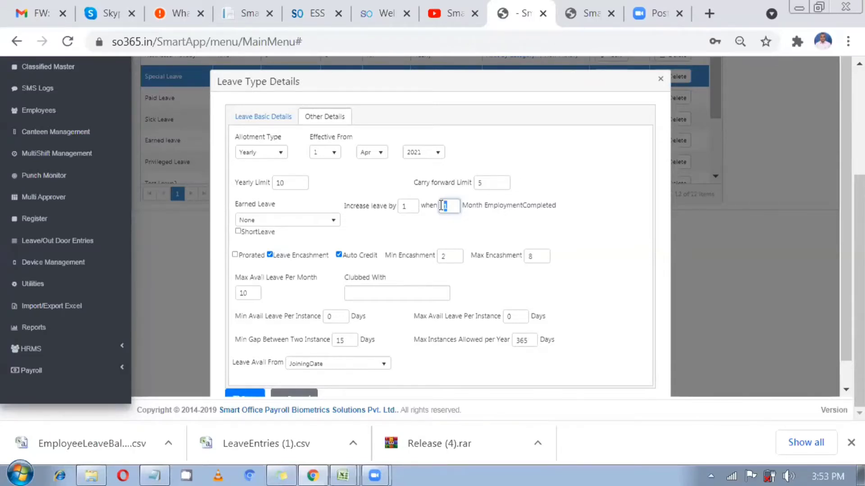
click(442, 206)
double_click(443, 207)
click(261, 152)
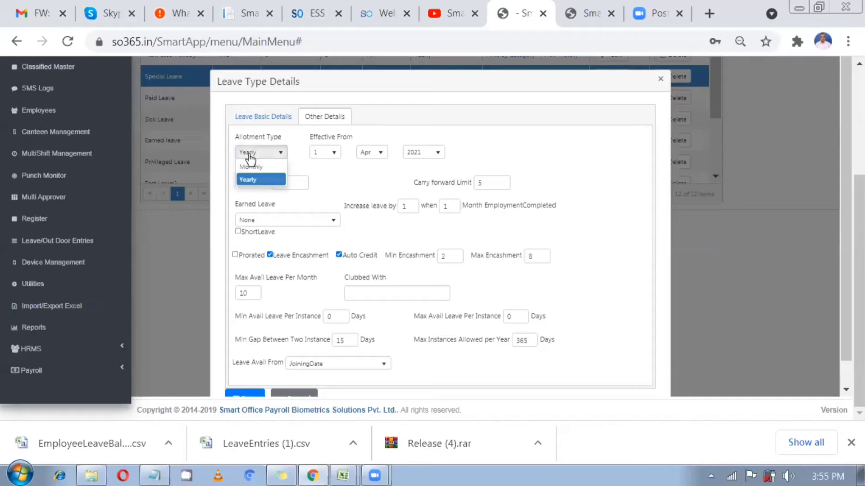
click(330, 176)
double_click(305, 183)
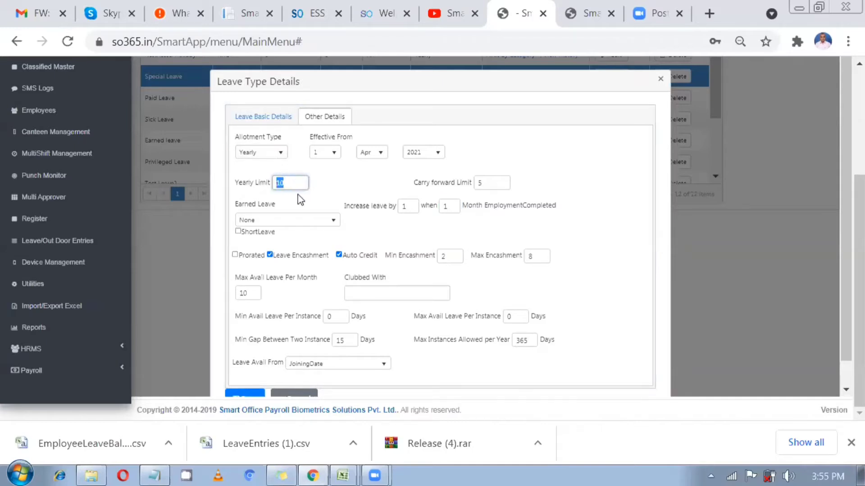
click(357, 202)
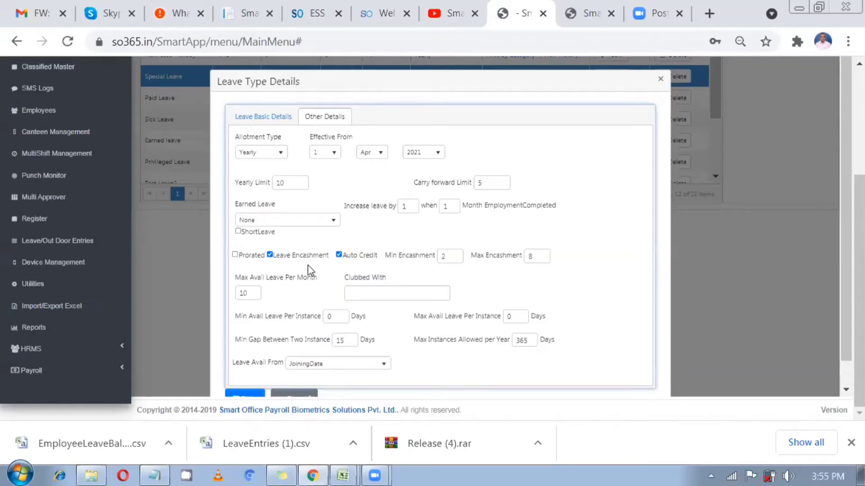
drag(457, 255, 436, 258)
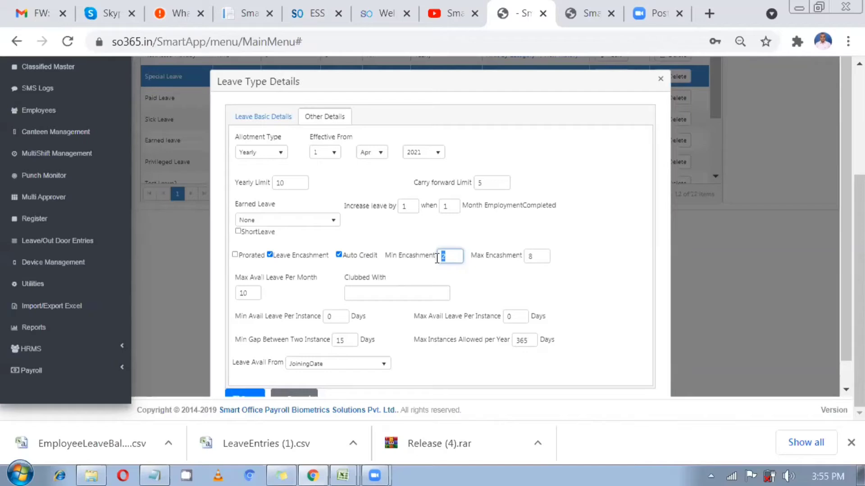
click(456, 257)
drag(457, 257, 438, 256)
click(545, 257)
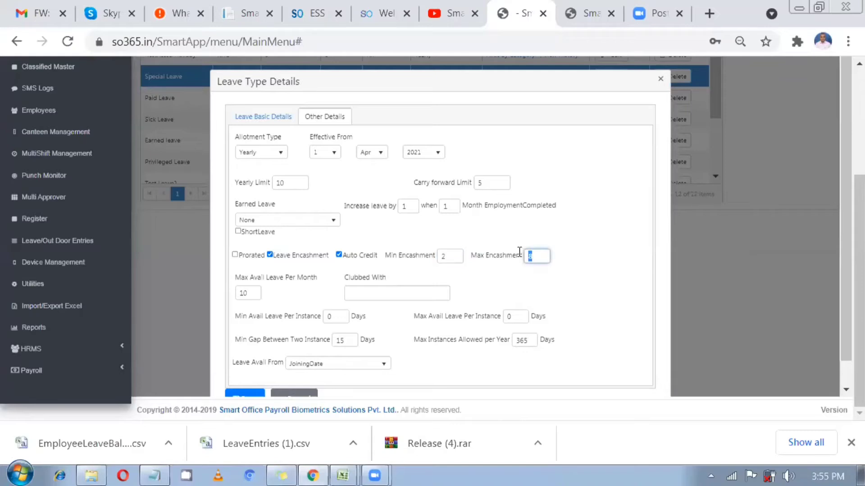
click(547, 246)
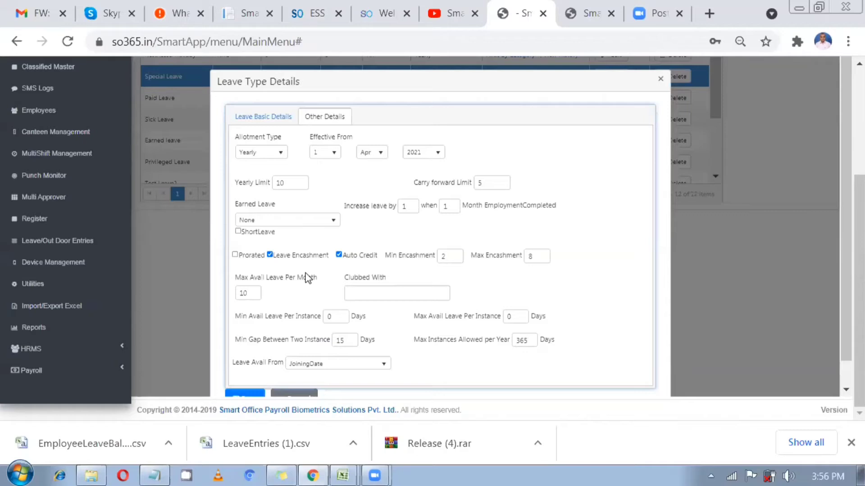
Change Max Avail Leave Per Month from 10 to 5
scroll(306, 272, down, 1)
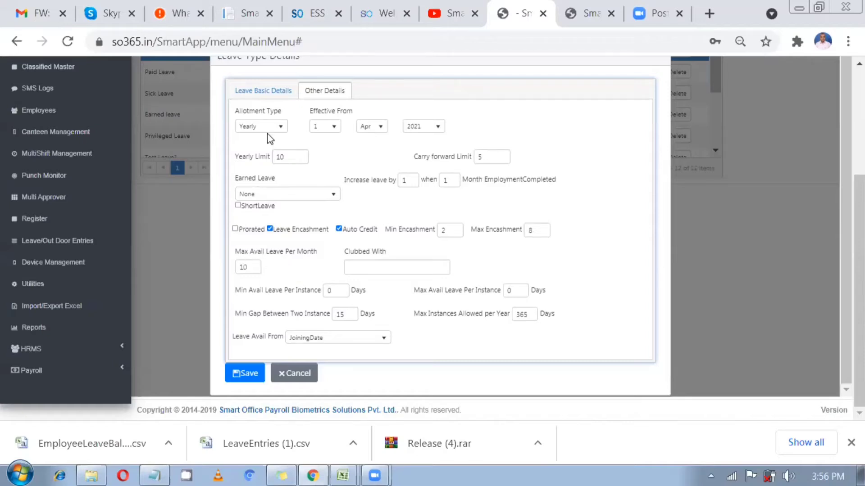
double_click(279, 157)
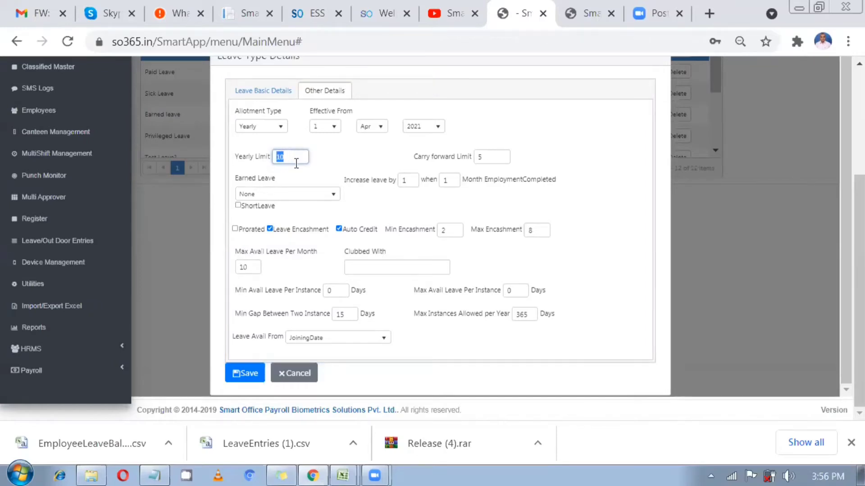
double_click(249, 252)
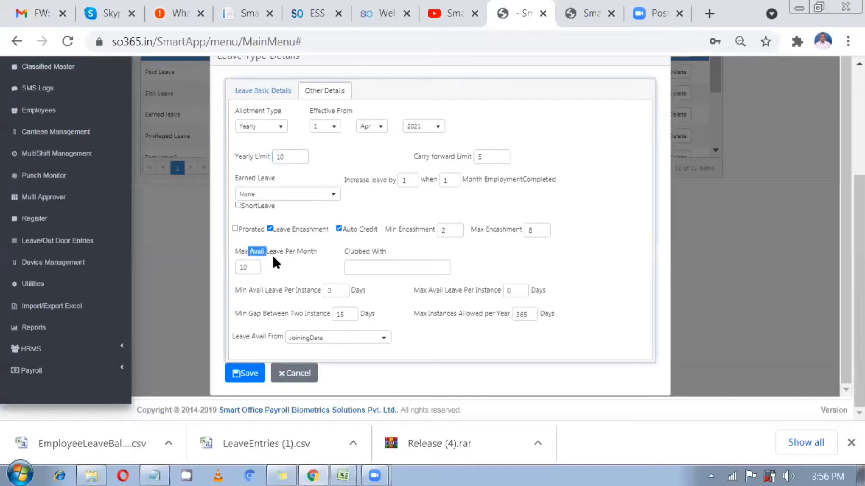
drag(273, 259, 304, 254)
double_click(237, 265)
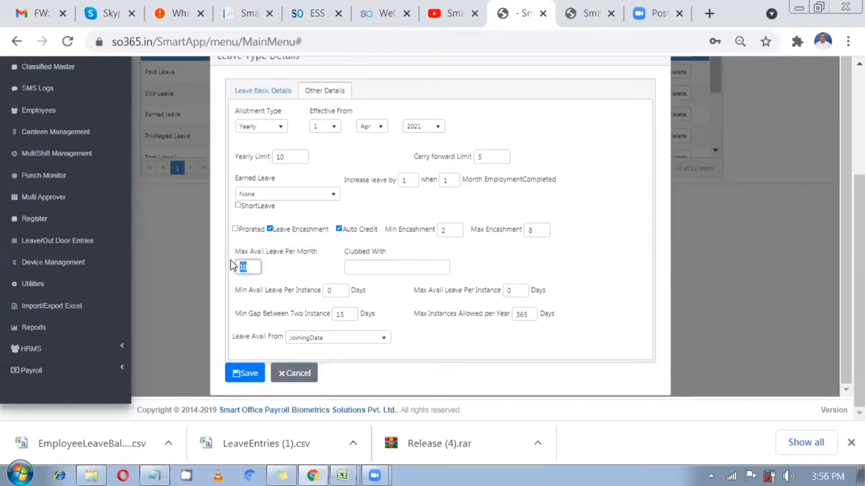
text(5)
double_click(238, 267)
Set the minimum days per instance to 2 and the maximum to 4
drag(248, 290, 321, 290)
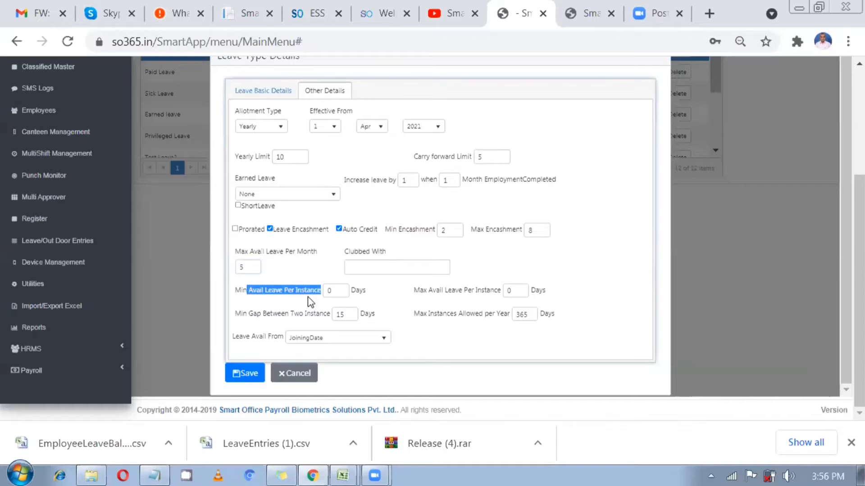
double_click(331, 290)
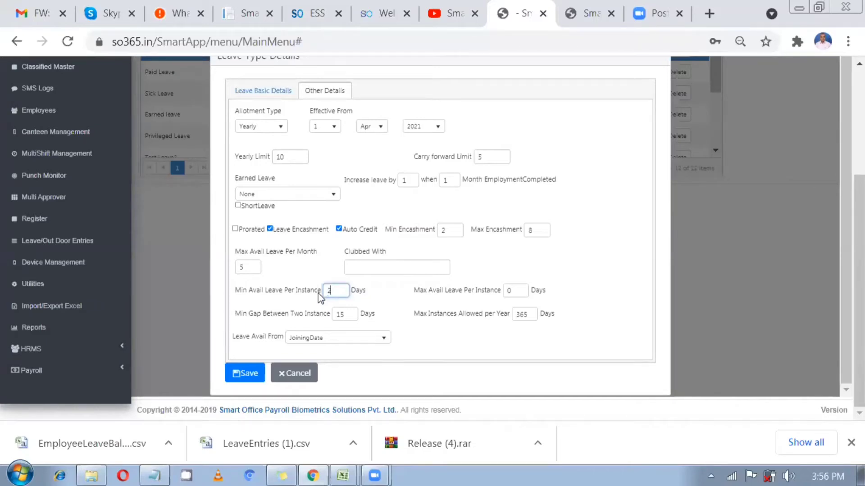
text(2)
drag(445, 291, 517, 287)
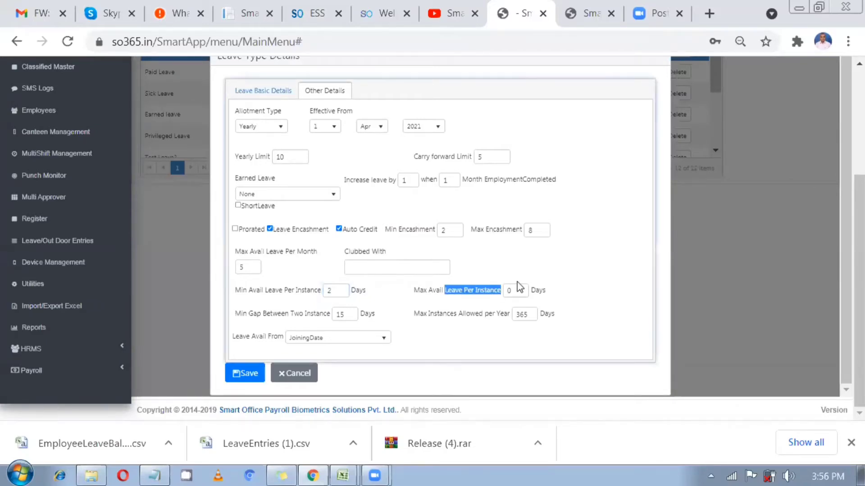
double_click(508, 291)
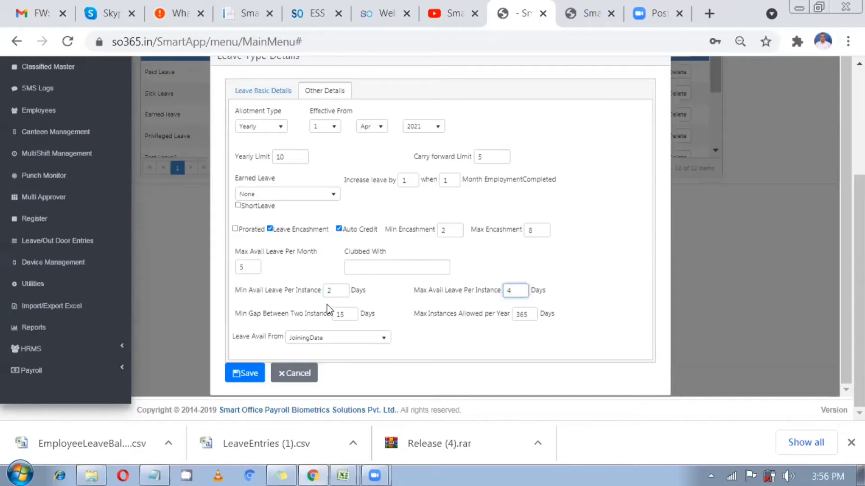
drag(277, 290, 314, 301)
click(347, 290)
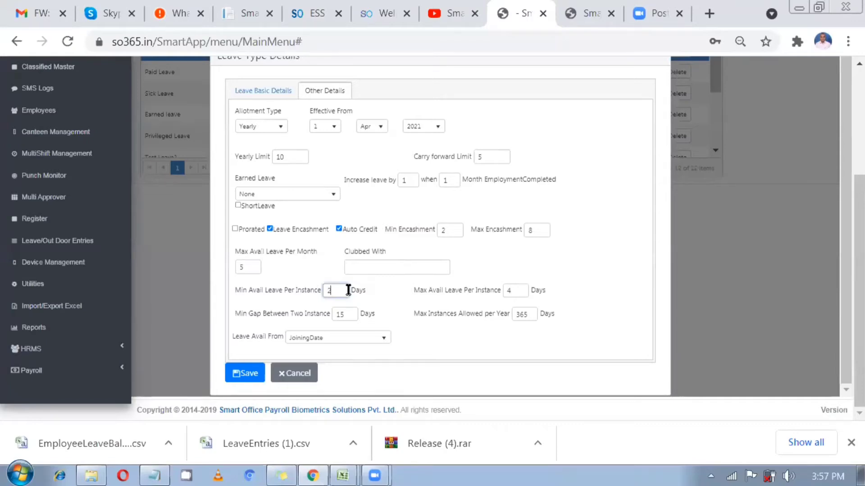
drag(418, 291, 452, 302)
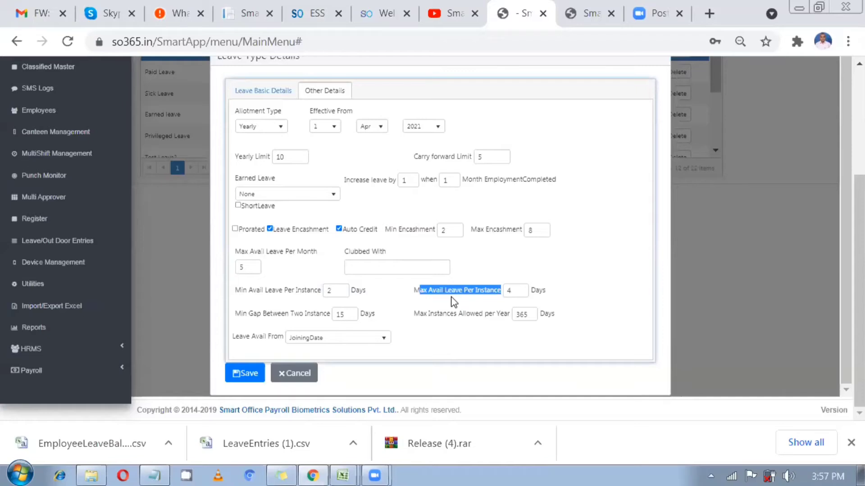
drag(512, 290, 504, 291)
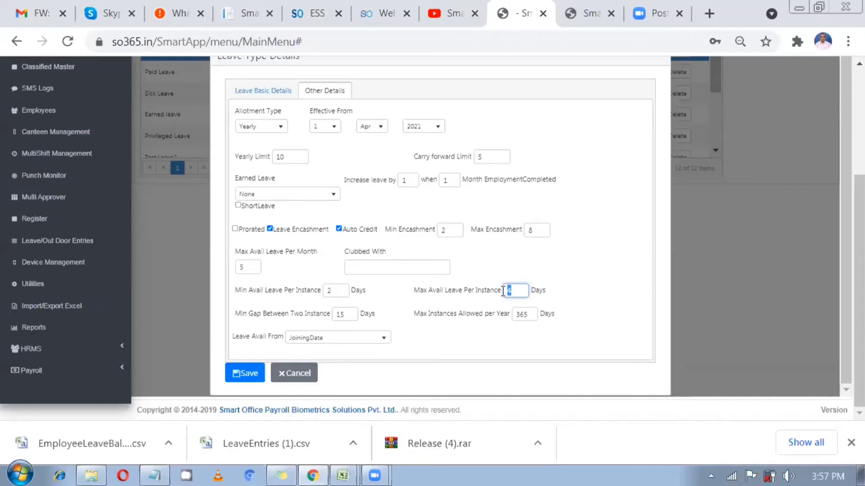
click(292, 294)
double_click(328, 291)
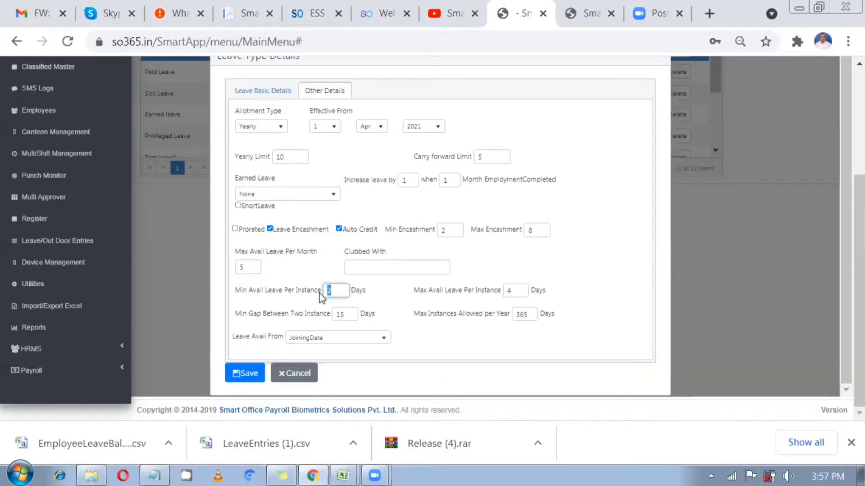
double_click(509, 292)
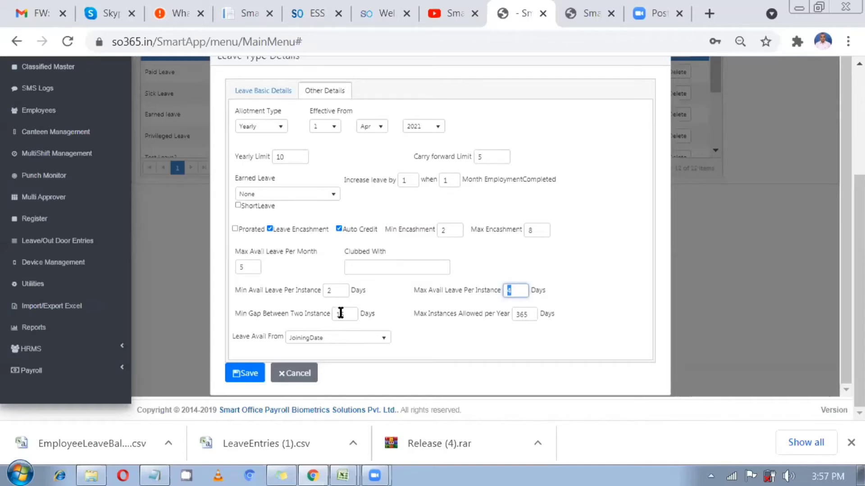
drag(346, 315, 328, 318)
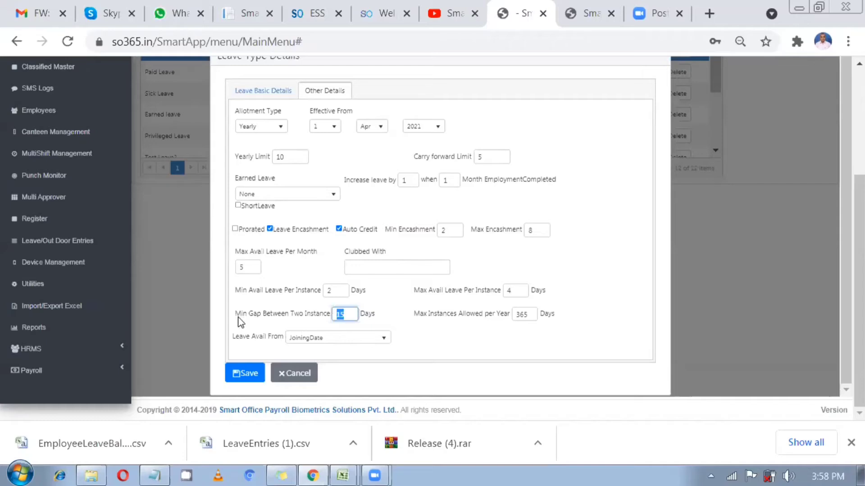
drag(240, 315, 339, 311)
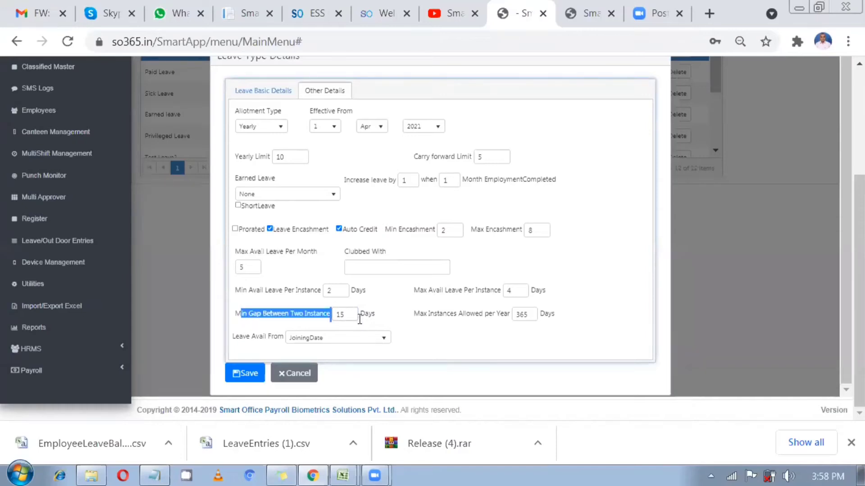
click(348, 314)
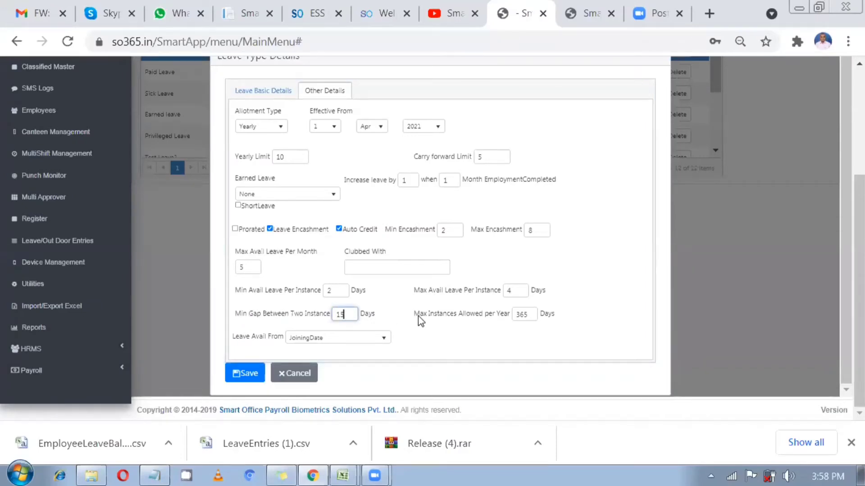
drag(417, 315, 468, 318)
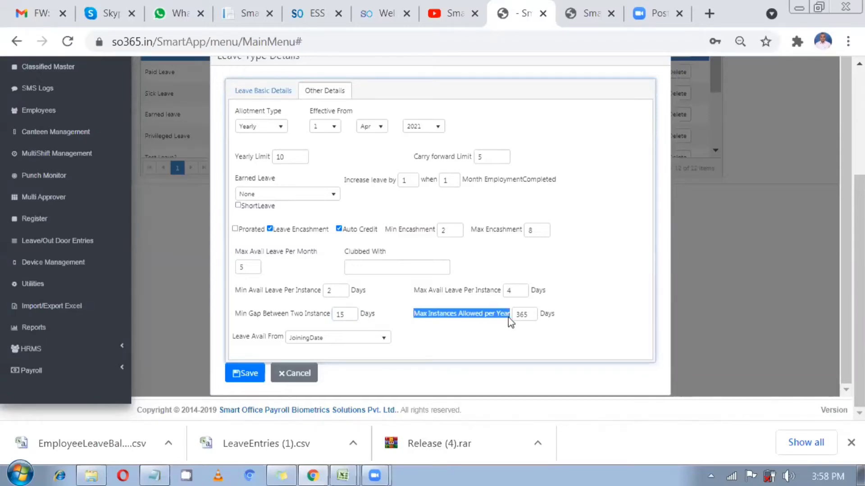
double_click(522, 315)
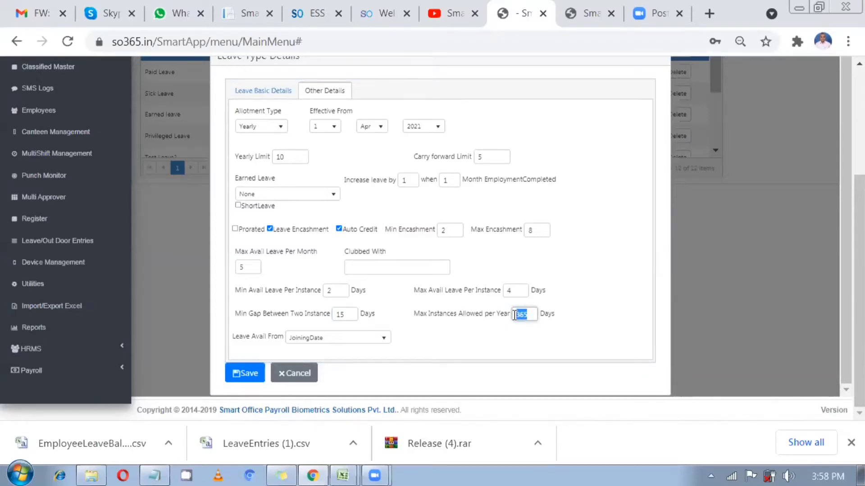
double_click(509, 291)
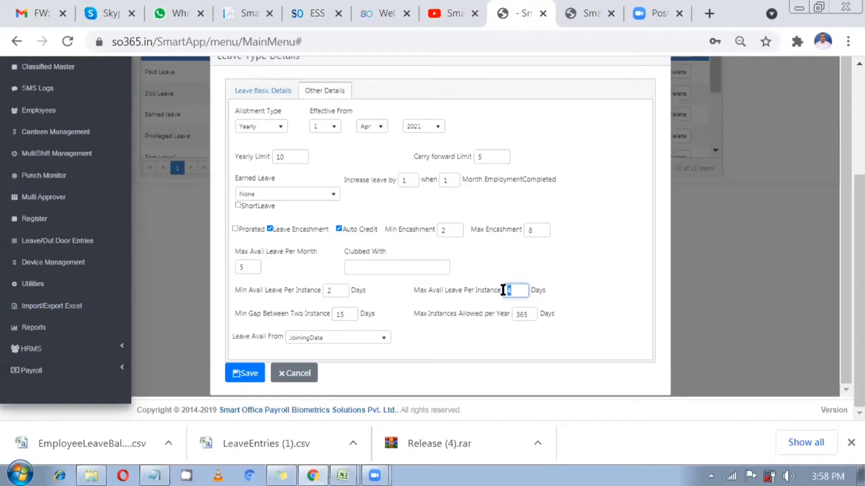
drag(528, 314, 510, 314)
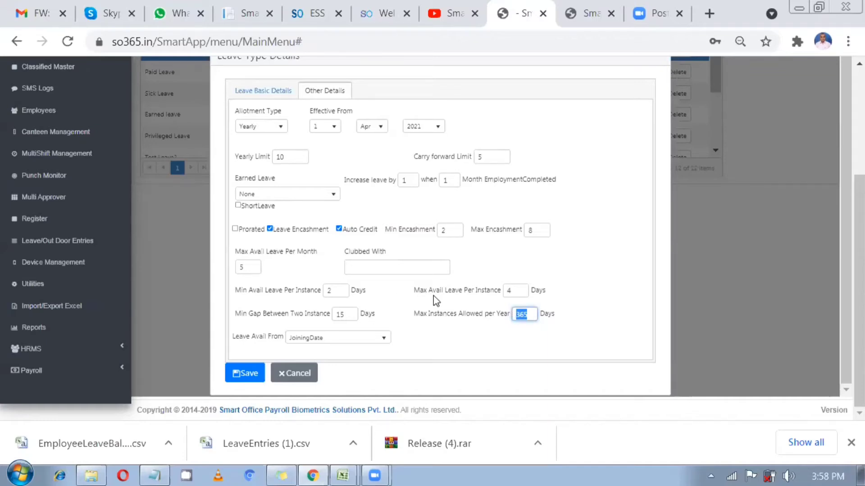
triple_click(472, 294)
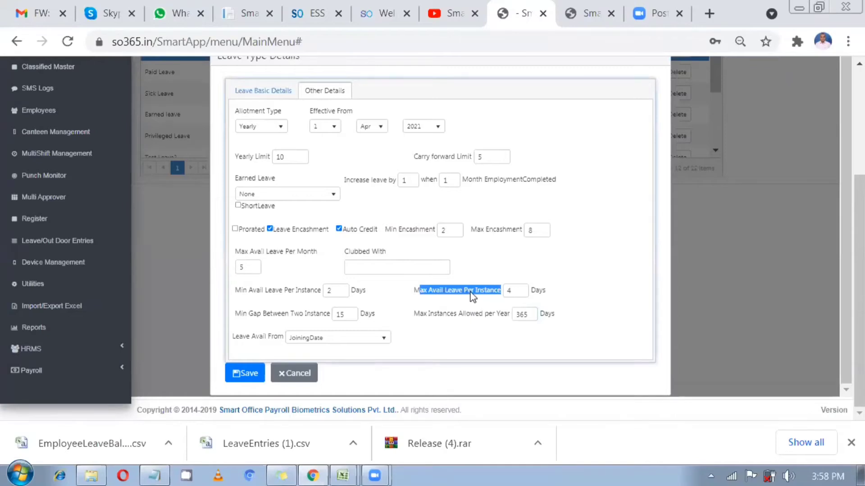
drag(429, 317, 534, 318)
click(518, 315)
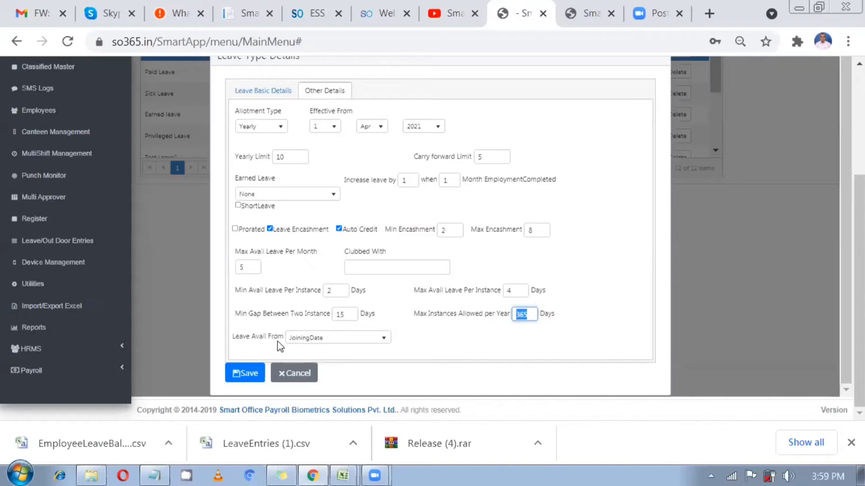
drag(263, 337, 292, 345)
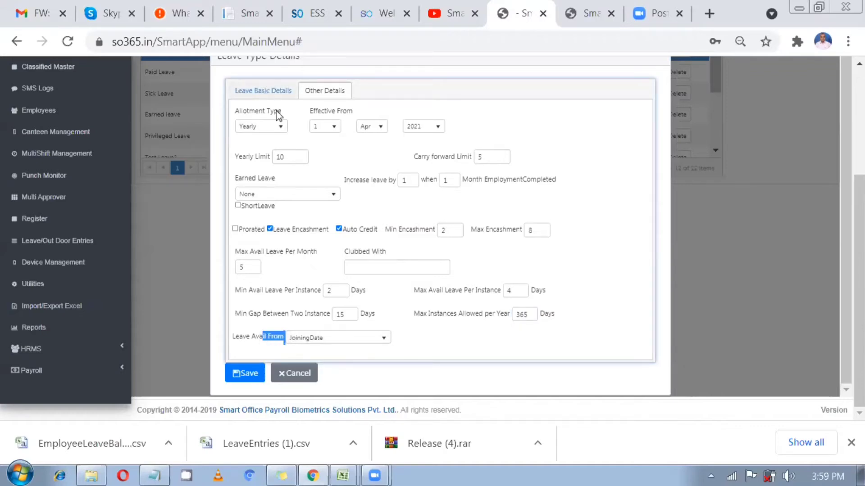
Set Leave Avail From to ConfirmationDate and close the Special Leave details dialog
click(263, 90)
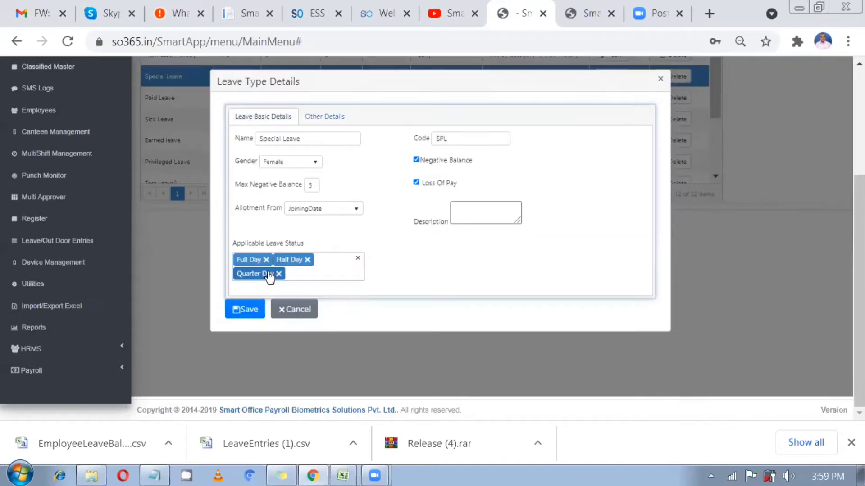
click(305, 210)
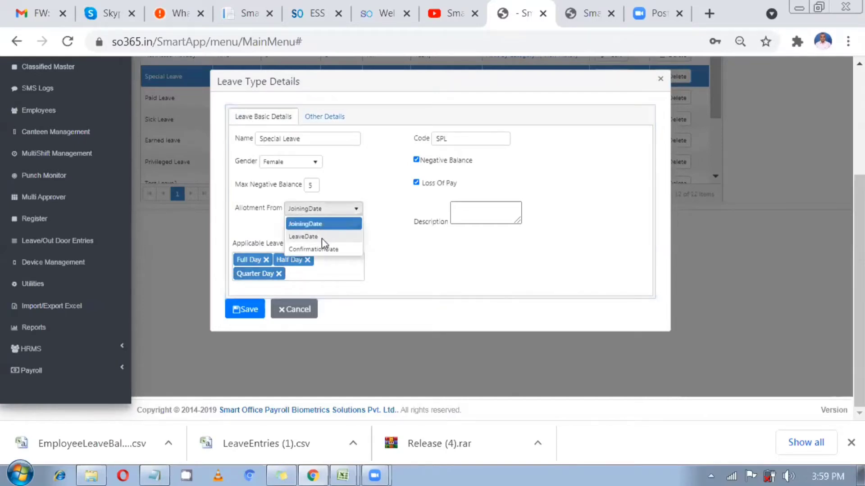
click(334, 115)
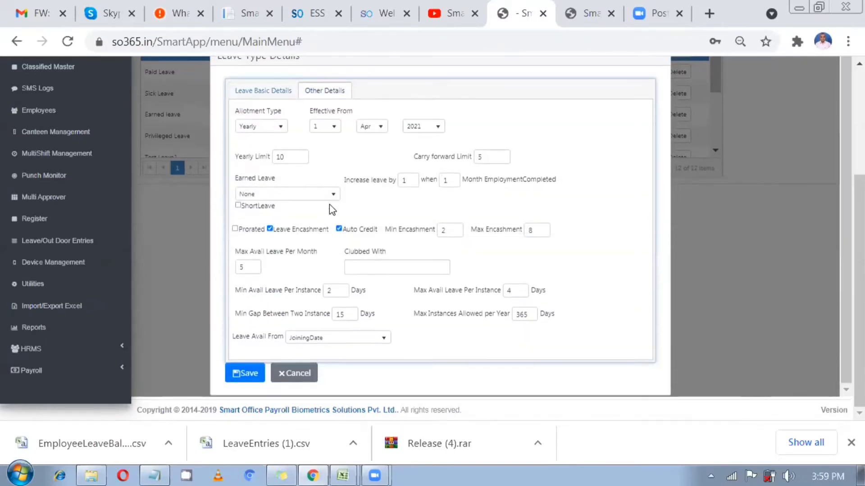
click(322, 343)
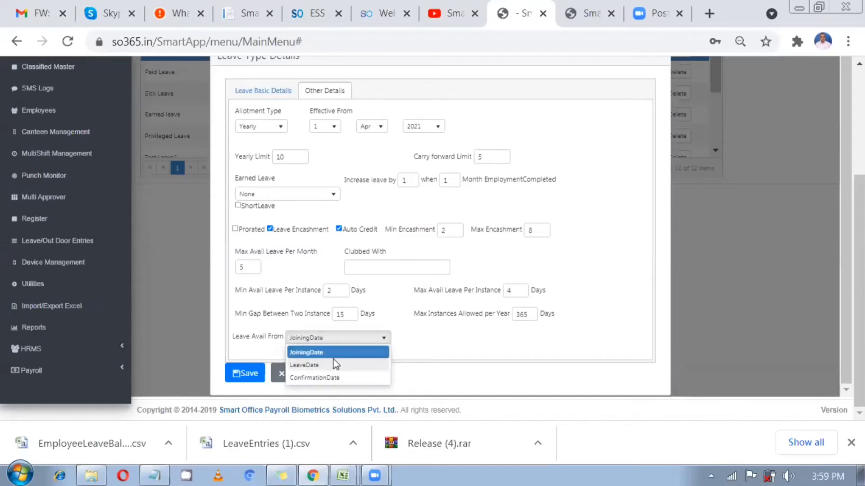
click(344, 377)
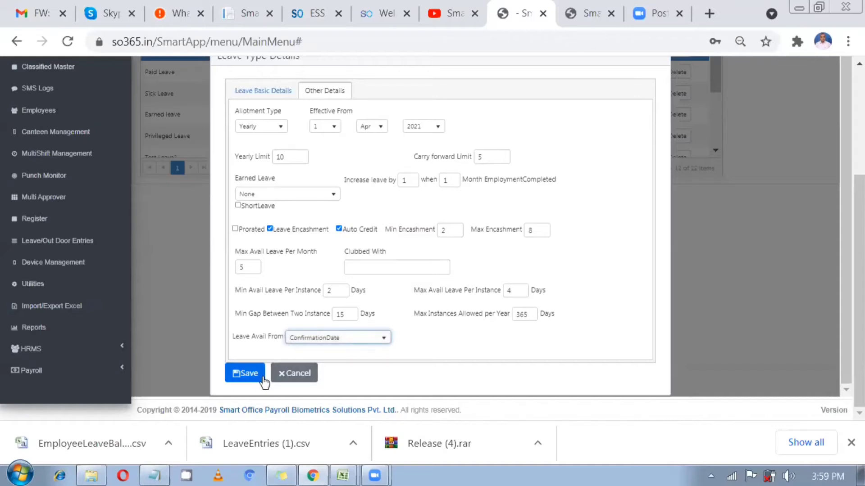
scroll(407, 261, up, 1)
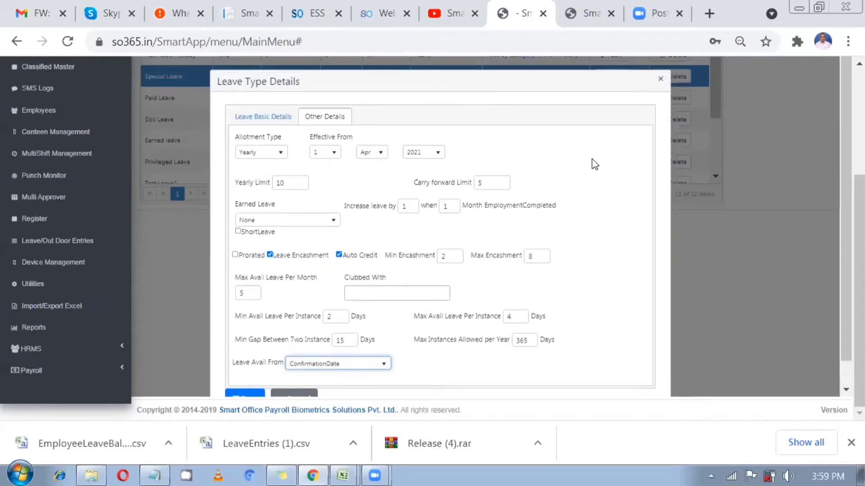
click(661, 80)
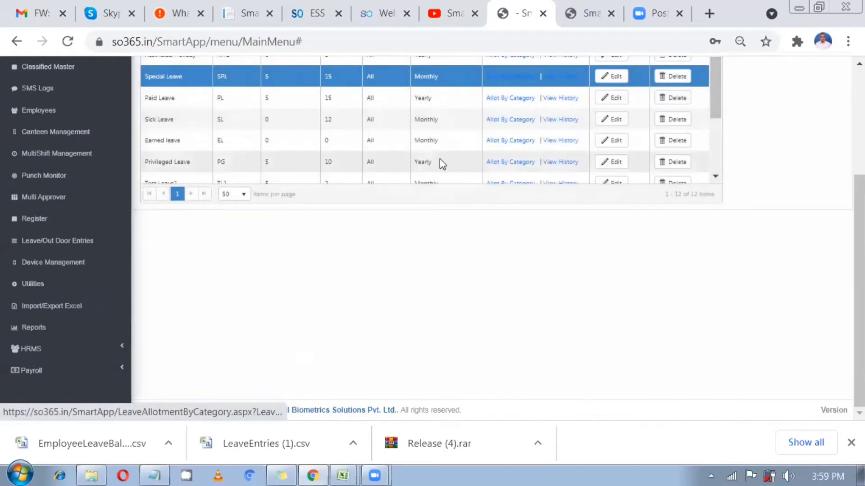
scroll(440, 162, up, 2)
scroll(439, 166, up, 1)
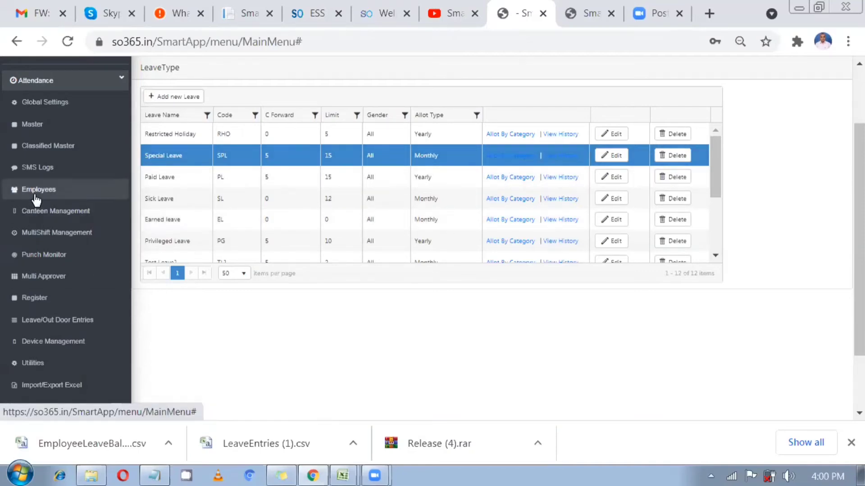
Review the Default category's increase-by and limit values for Special Leave
click(509, 163)
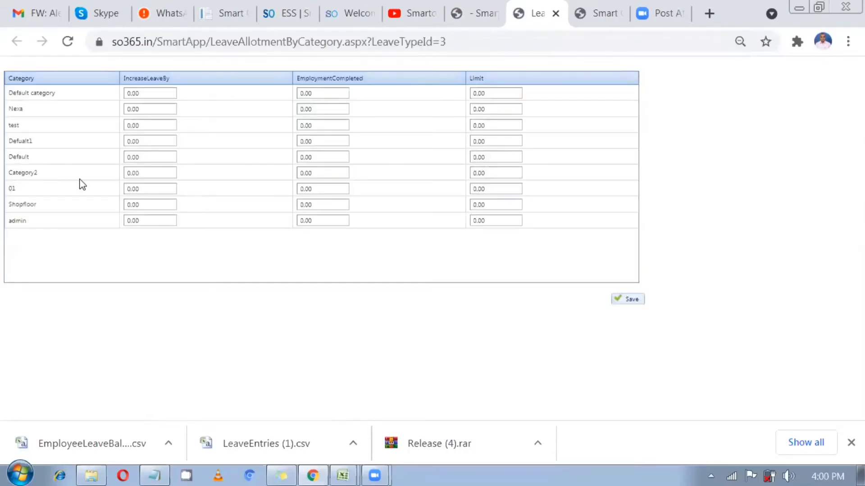
click(148, 97)
click(322, 93)
click(477, 92)
click(476, 14)
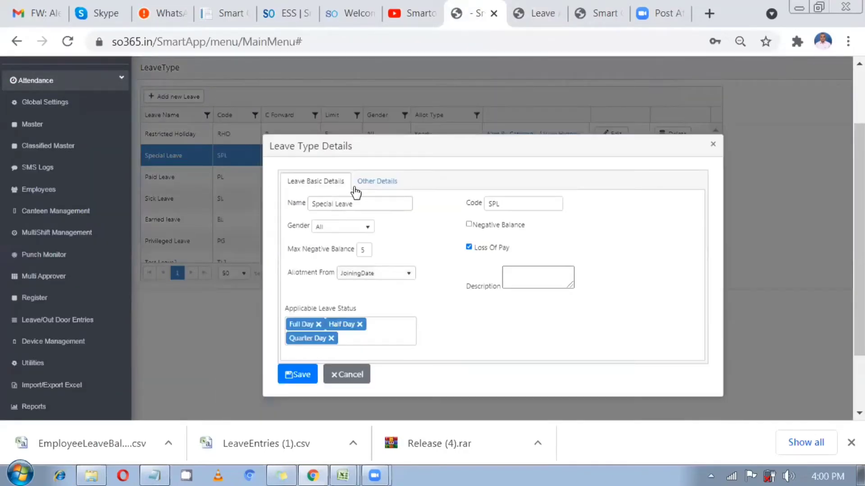
Check Special Leave's Monthly/Yearly allotment options, then close the category allotment page
click(356, 184)
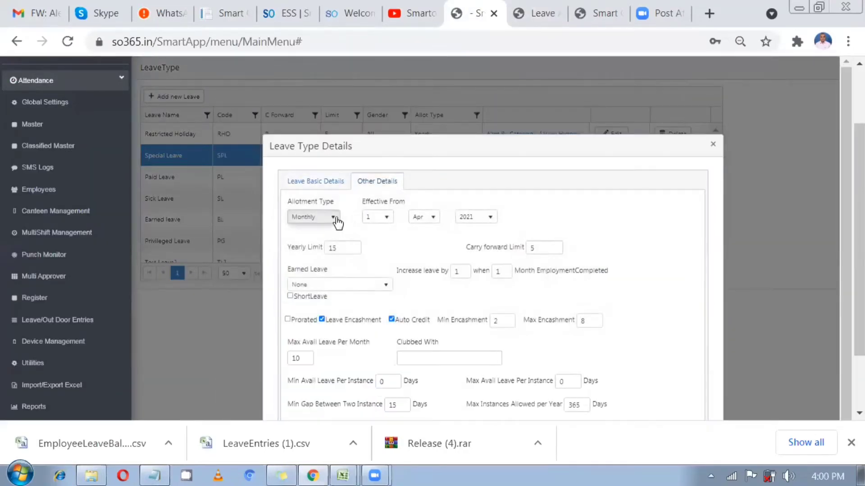
click(336, 218)
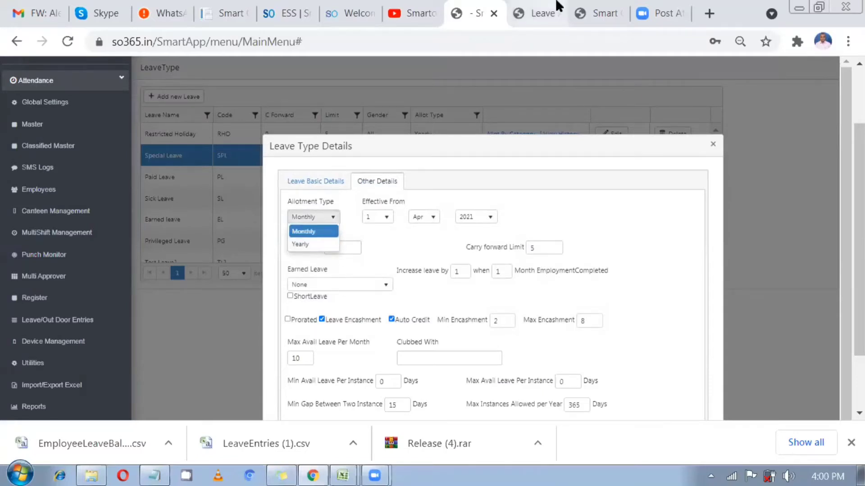
click(541, 13)
click(472, 93)
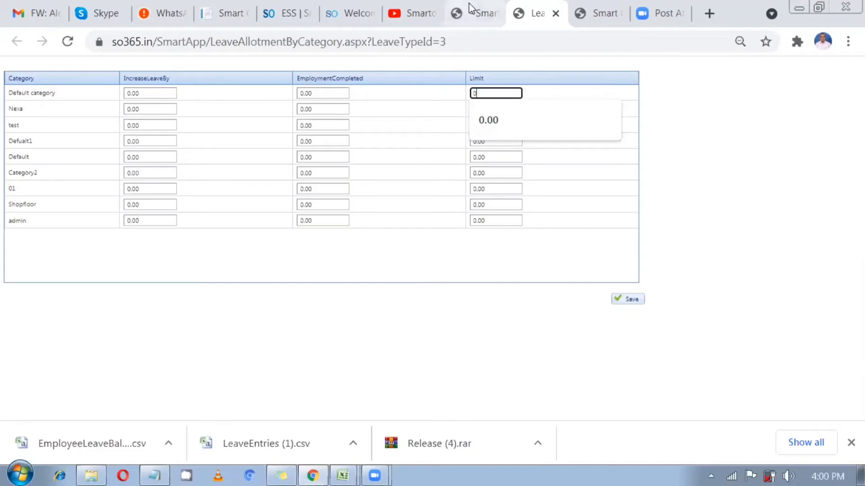
click(556, 14)
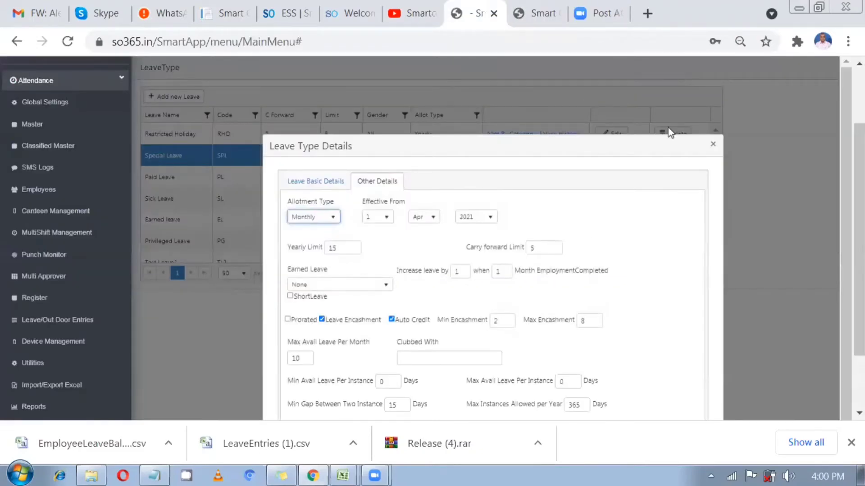
scroll(716, 135, down, 2)
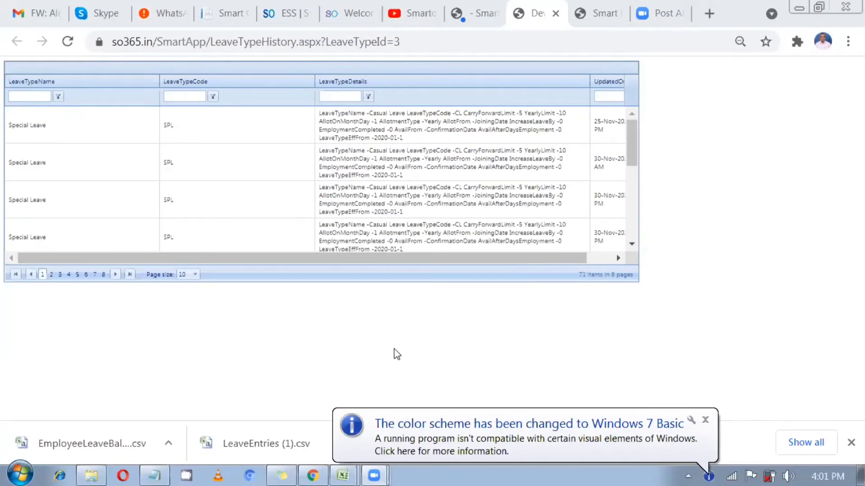
Dismiss the Windows colour-scheme notification covering the Special Leave history
click(704, 421)
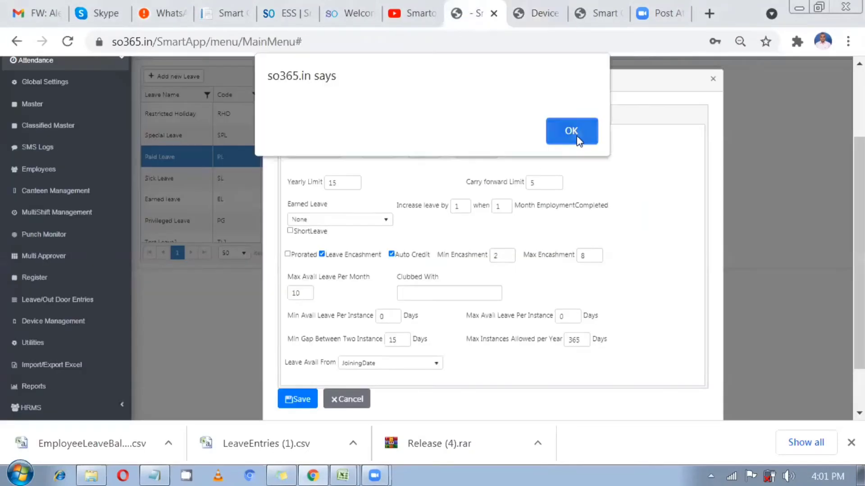
Close the open leave type details and reload the LeaveType list
click(579, 130)
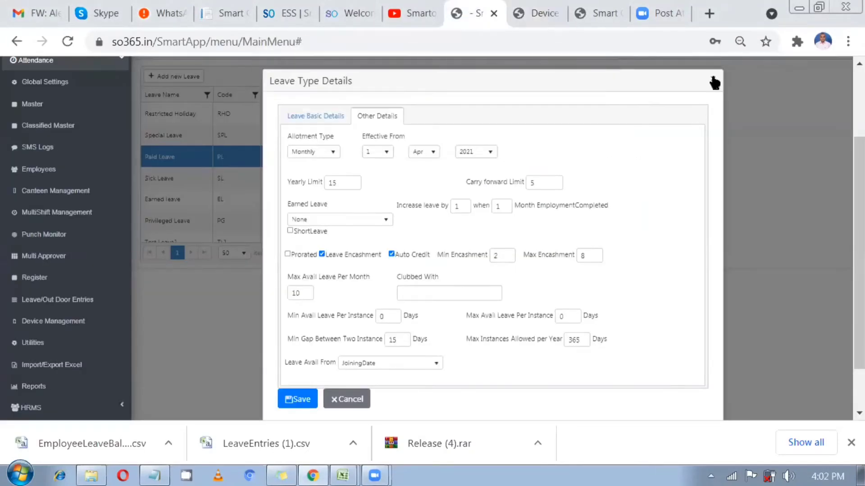
click(714, 82)
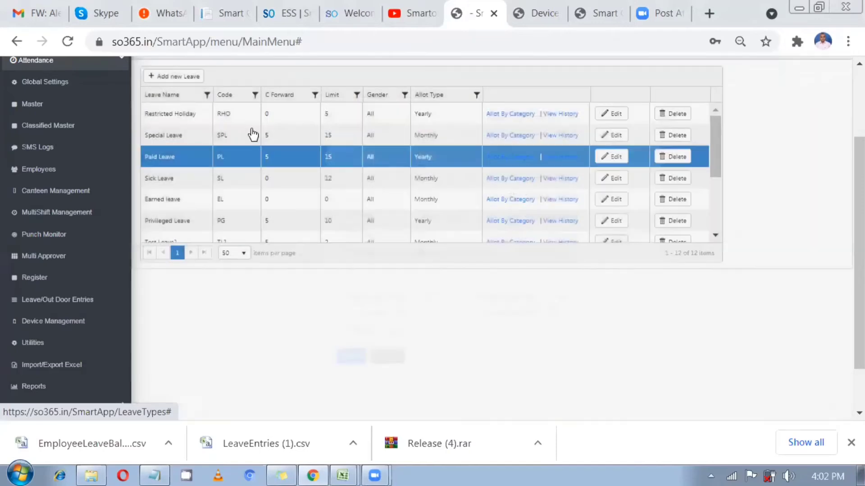
click(253, 134)
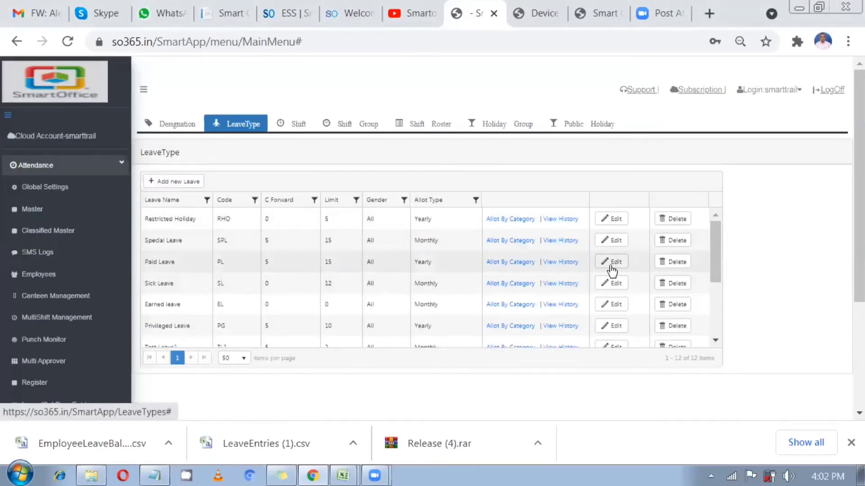
Check in Paid Leave's Other Details that it is clubbed with SL, then close it
click(611, 264)
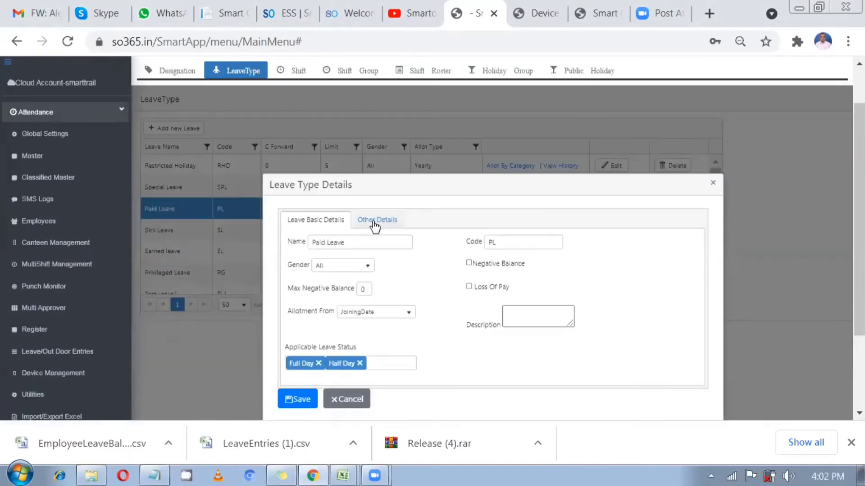
click(375, 224)
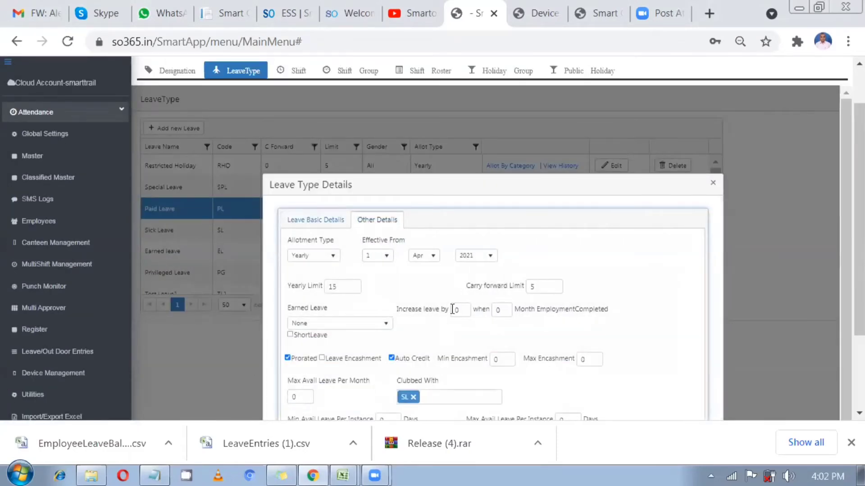
scroll(455, 310, down, 1)
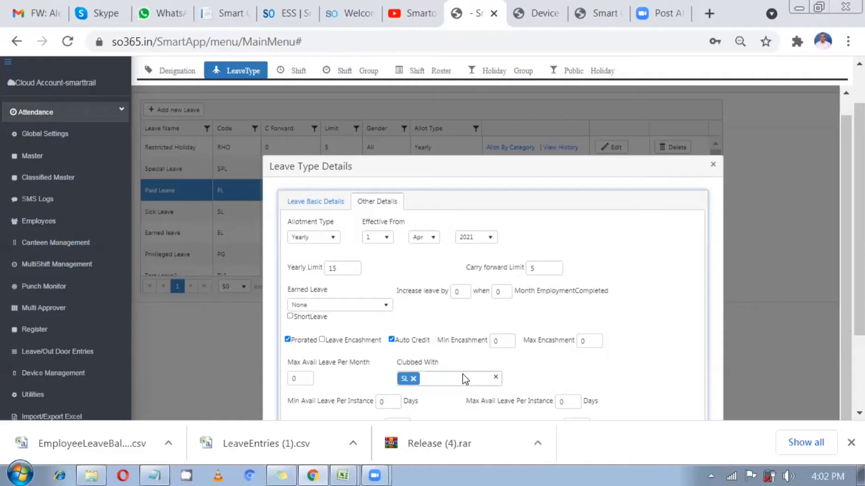
click(318, 205)
click(385, 219)
click(395, 377)
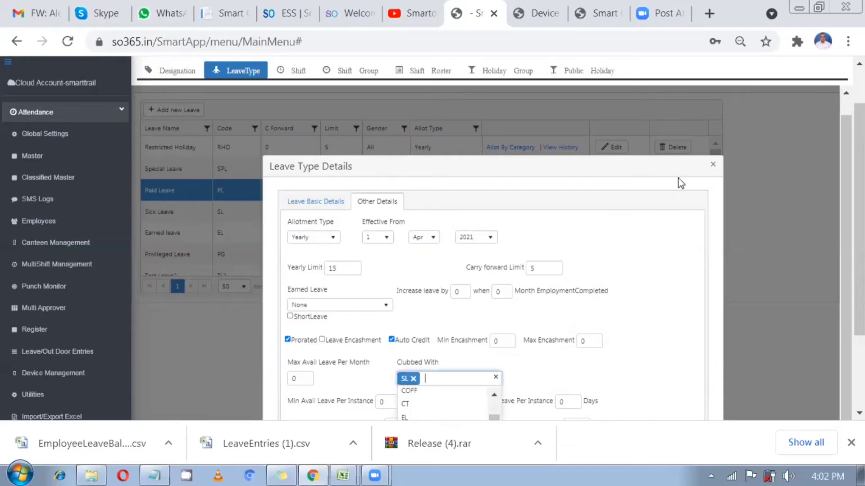
click(711, 166)
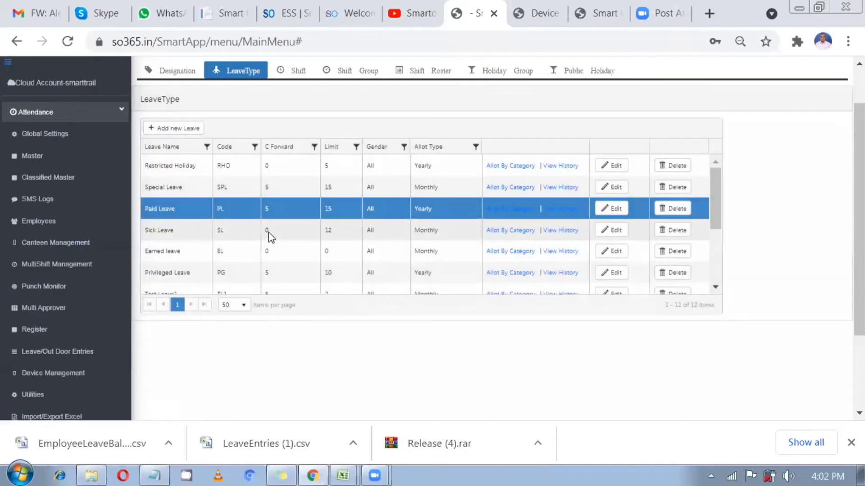
click(269, 233)
click(617, 225)
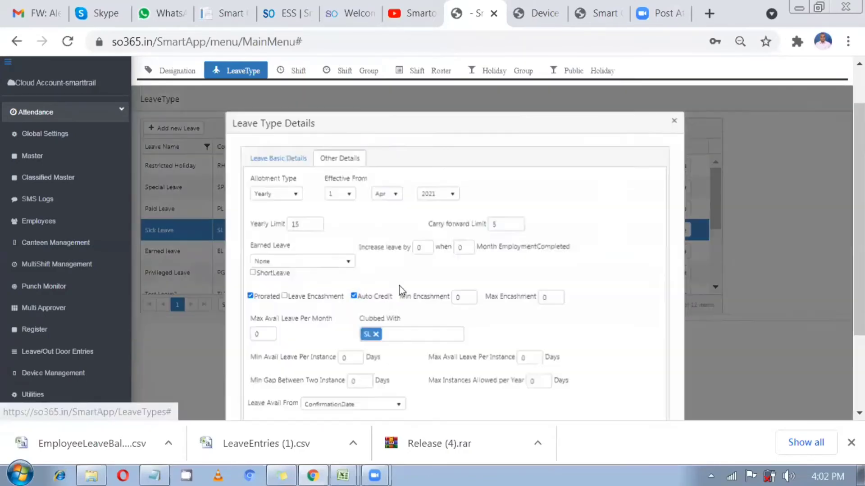
click(377, 206)
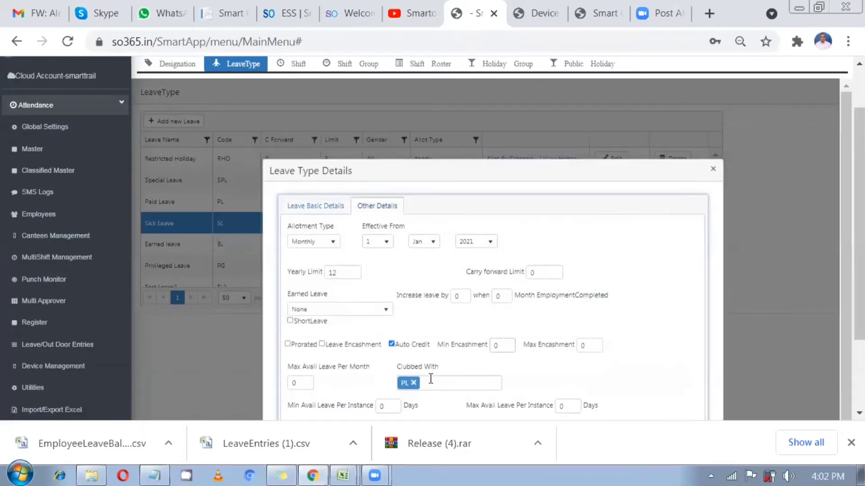
click(712, 171)
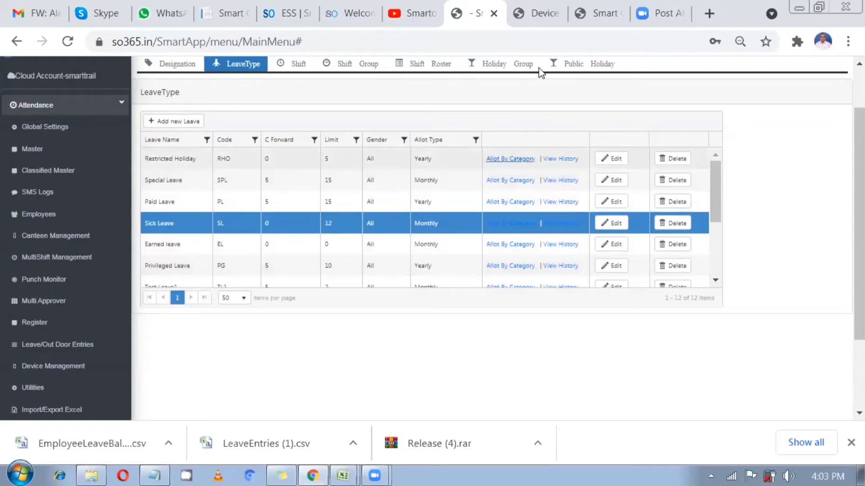
Switch to the employee self-service portal's login page
click(606, 13)
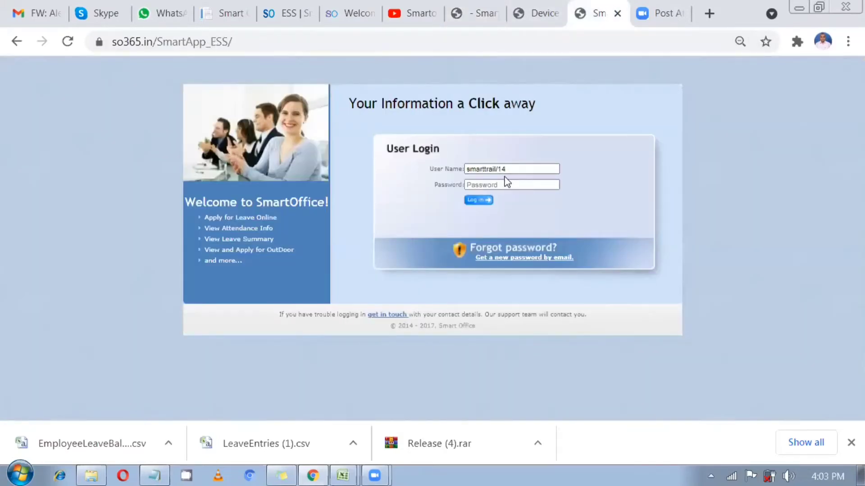
click(360, 36)
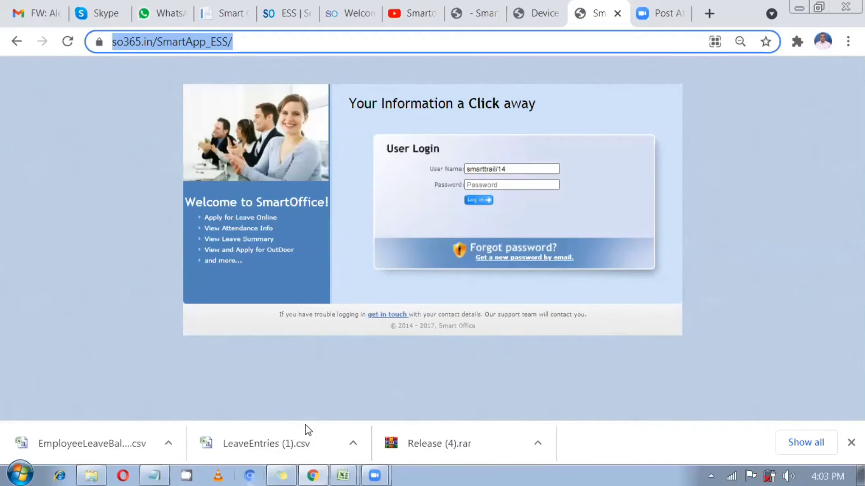
click(340, 185)
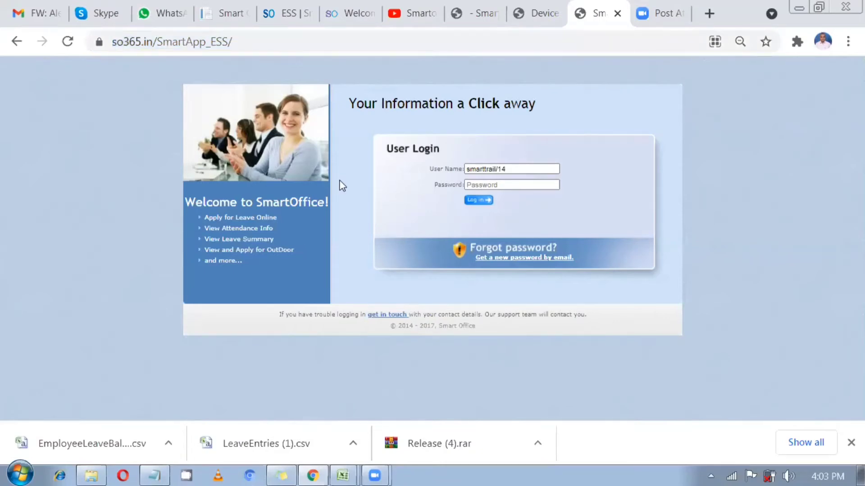
Log in to ESS with the existing user name and the account password
drag(531, 169, 449, 172)
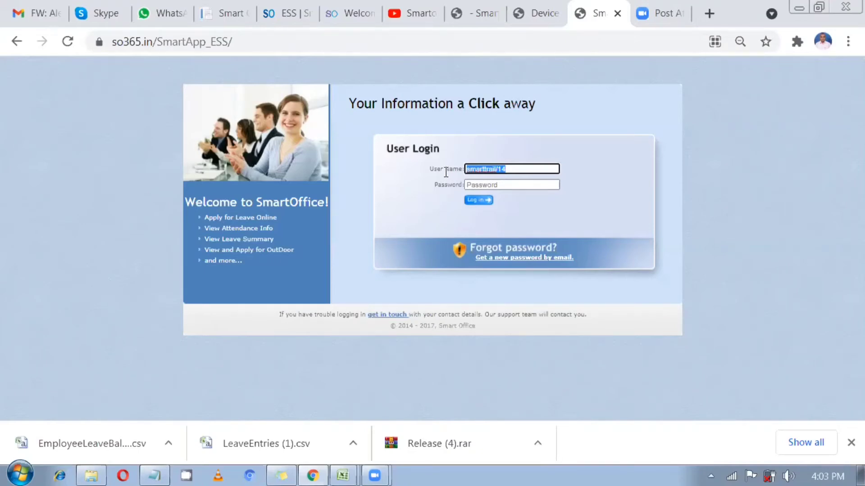
click(506, 170)
click(501, 185)
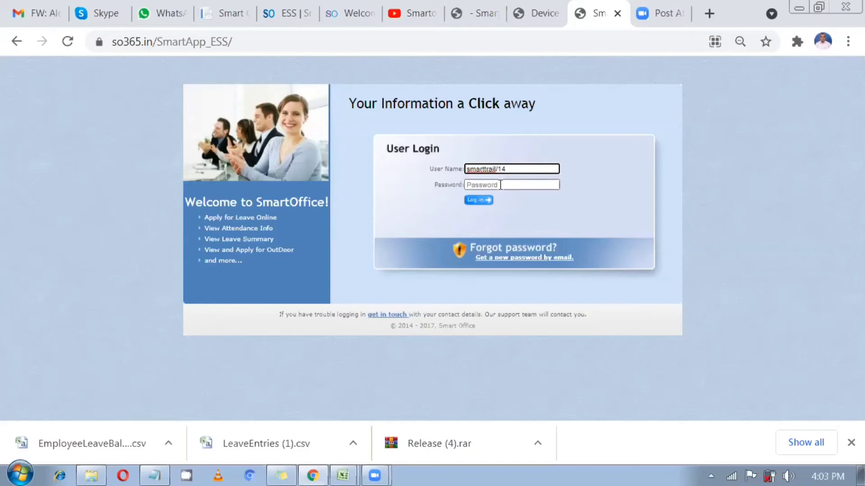
text(••)
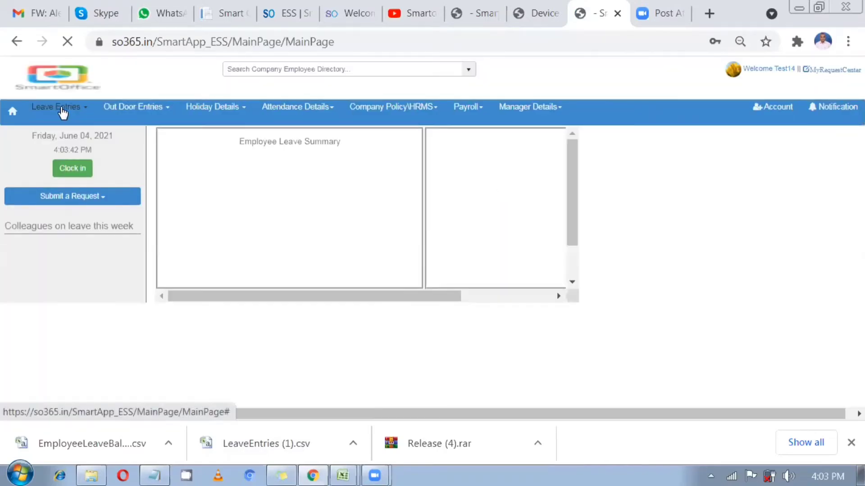
click(62, 109)
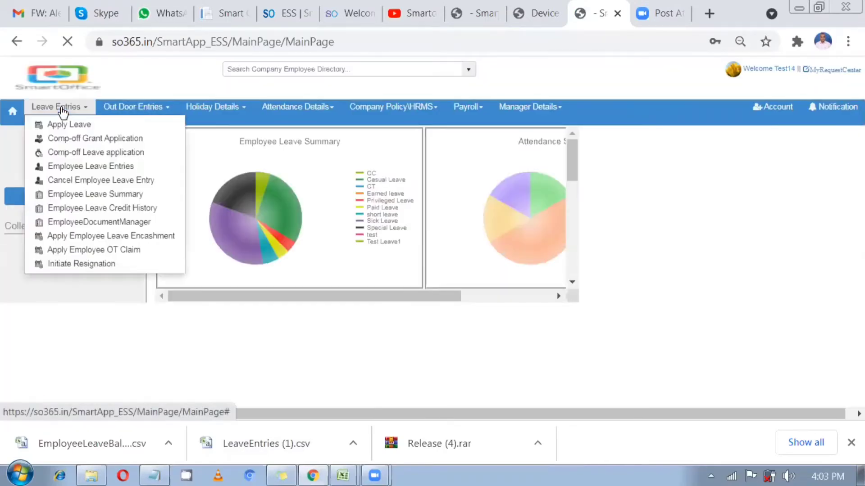
Start a leave application with Paid Leave-PL, showing 10.00 balance and one leave applied
click(64, 125)
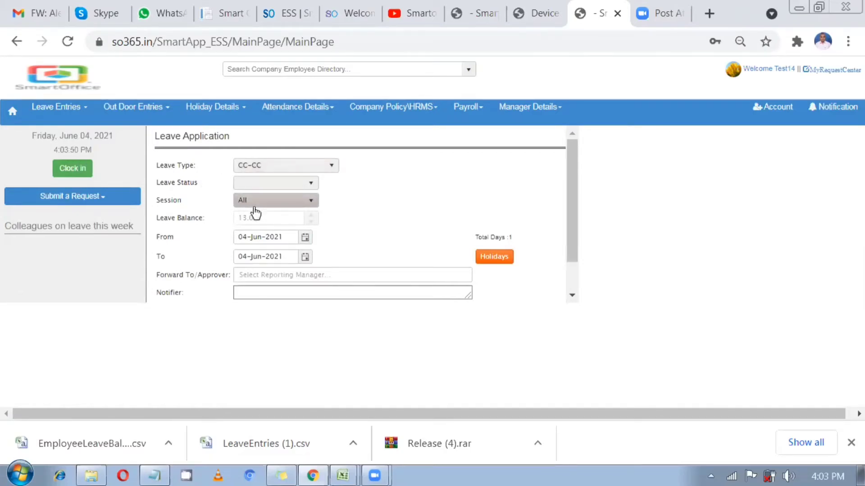
click(275, 167)
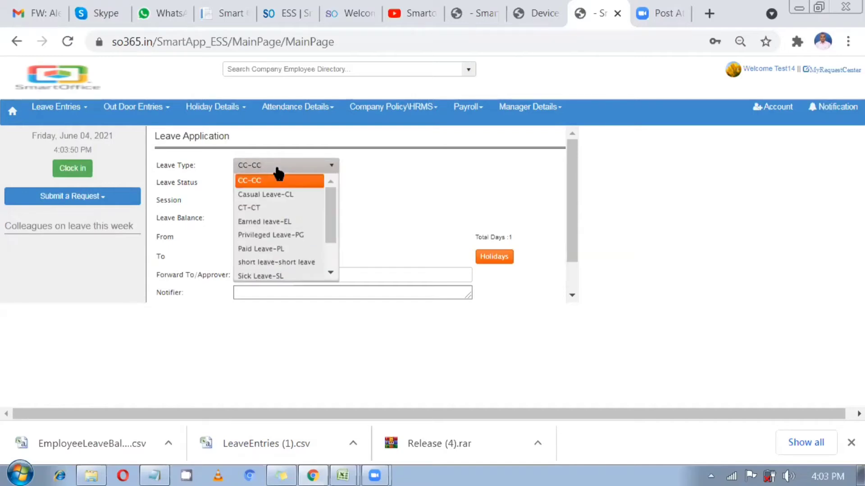
click(288, 249)
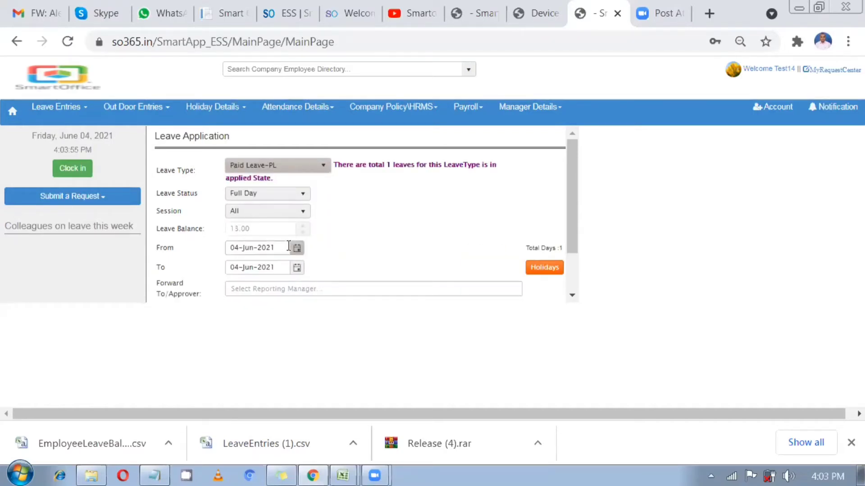
click(62, 110)
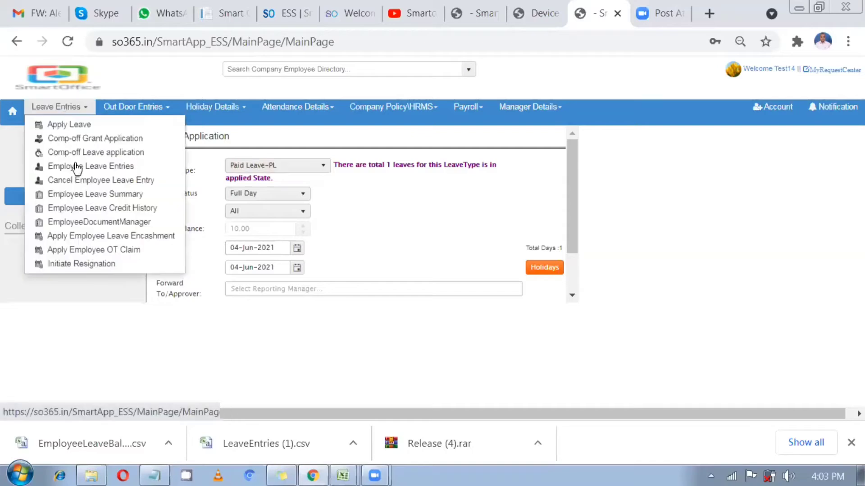
Cancel the existing 03-May-2021 CL and 01-Jun-2021 PL leave entries
click(95, 180)
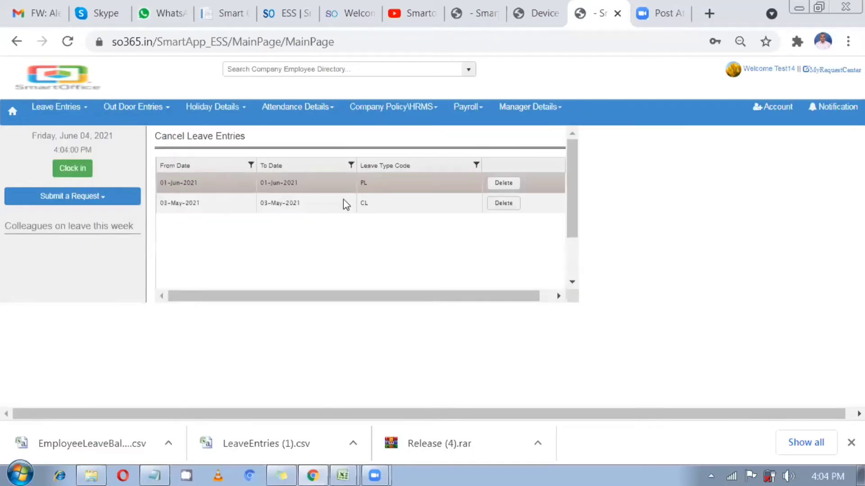
click(509, 207)
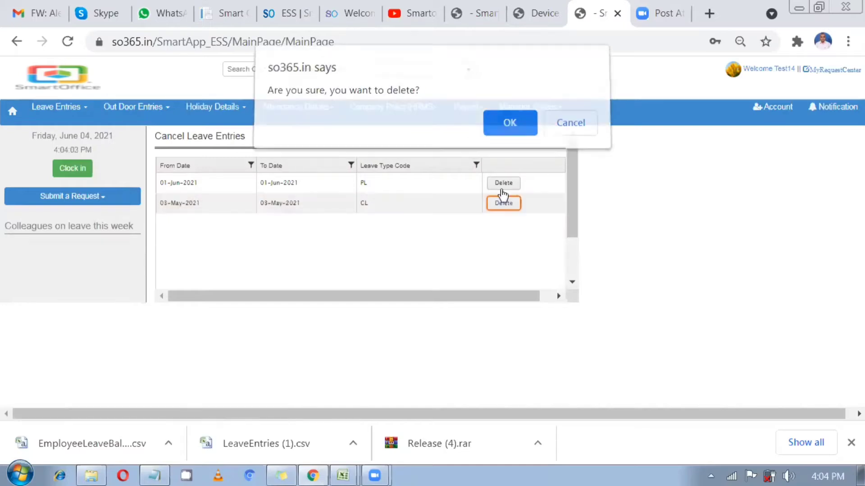
key(Return)
click(508, 183)
click(509, 131)
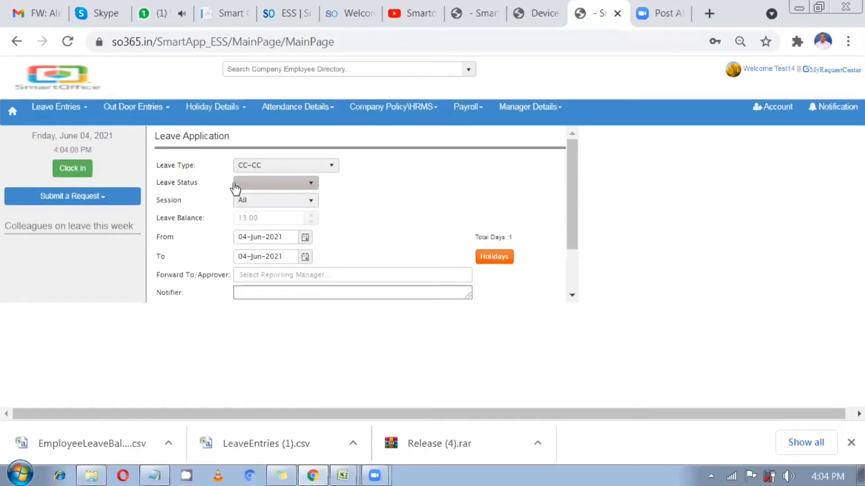
Fill the application with Paid Leave-PL, Full Day, from 01-Jun-2021 to 02-Jun-2021
click(263, 168)
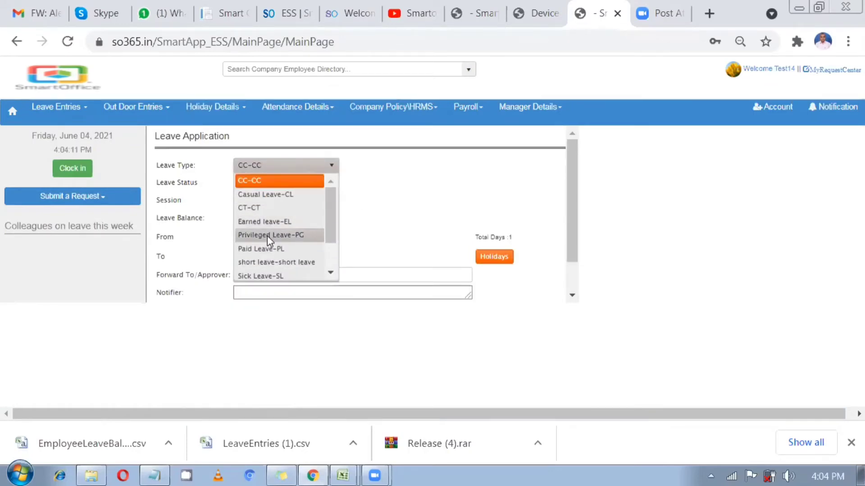
click(268, 249)
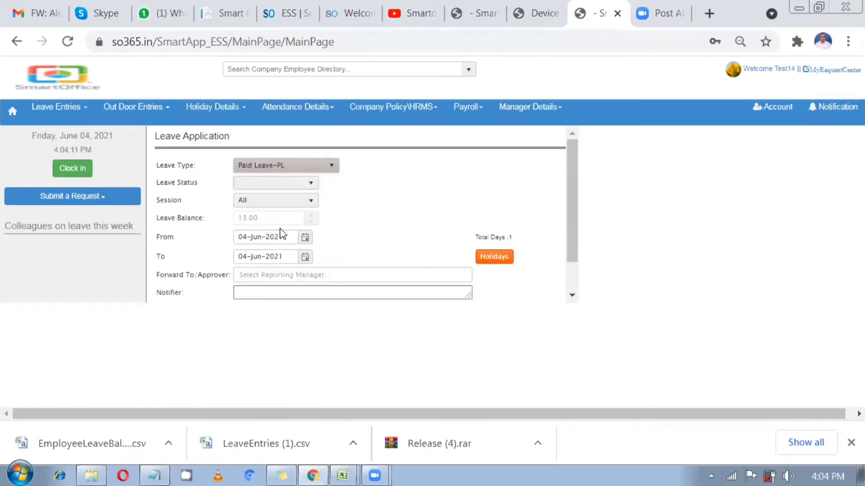
click(280, 189)
click(359, 215)
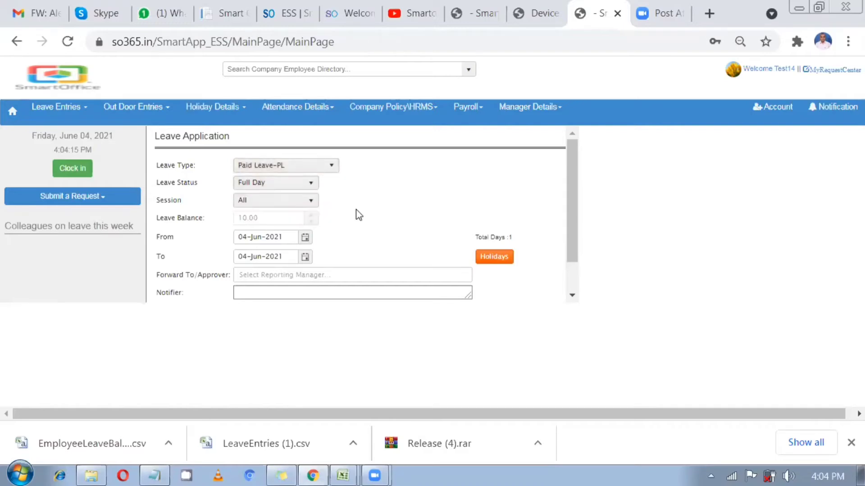
scroll(271, 227, down, 1)
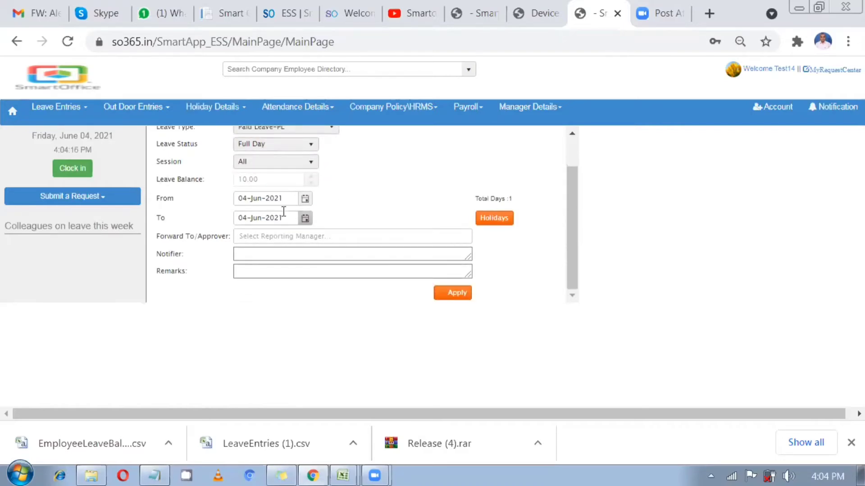
click(304, 199)
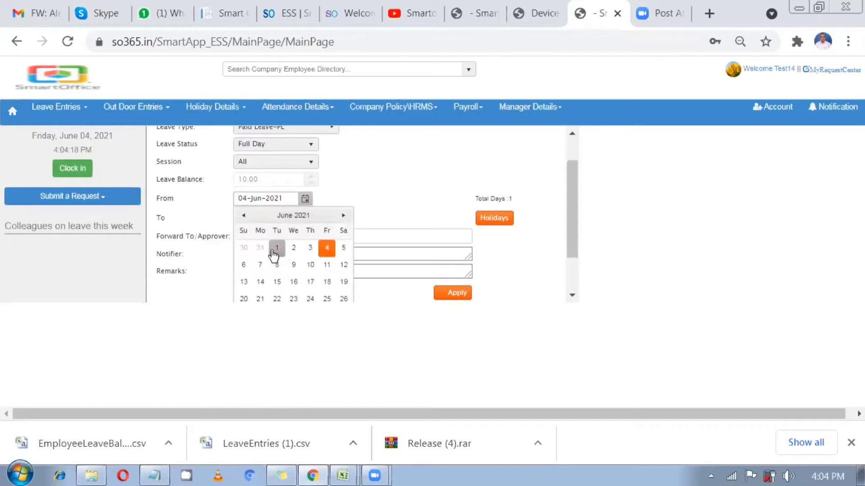
click(276, 247)
click(305, 219)
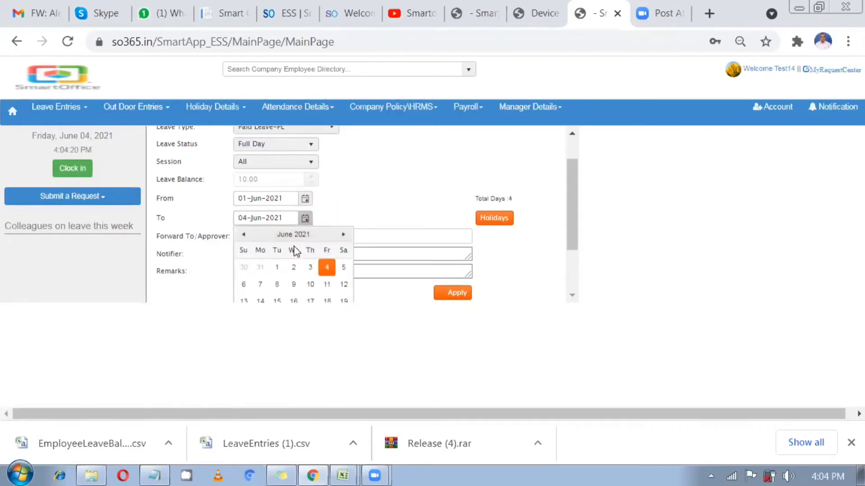
click(293, 266)
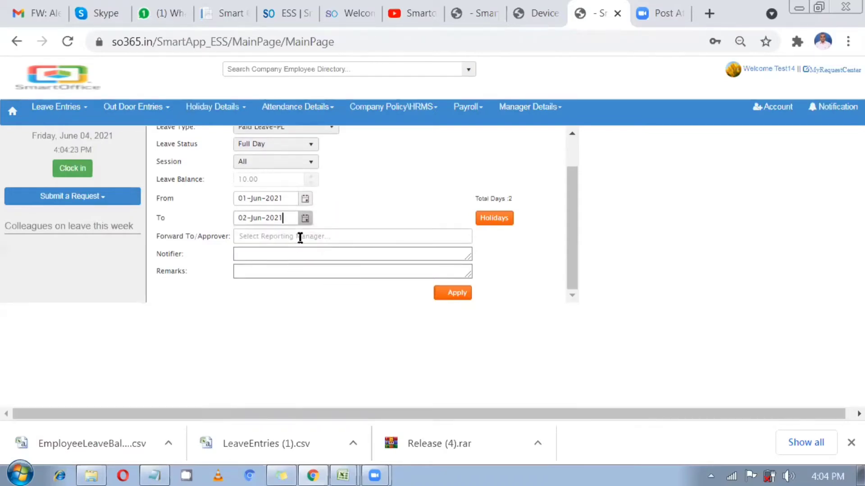
Submit the Paid Leave-PL application and acknowledge the success message
click(450, 294)
click(509, 131)
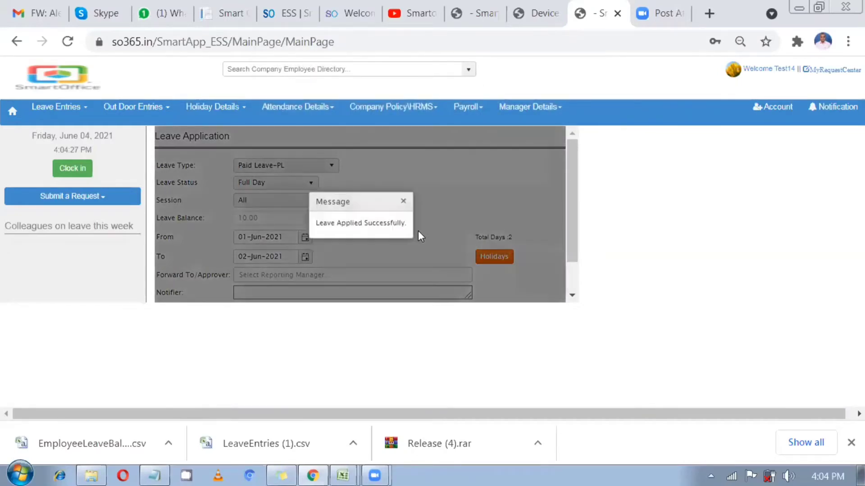
click(403, 203)
click(319, 169)
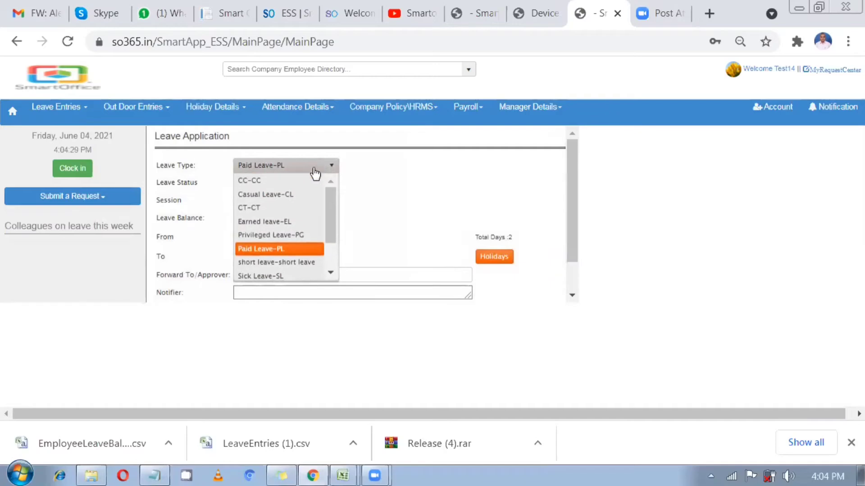
Apply Sick Leave-SL for 03–04 Jun 2021 and see it refused as clubbable only with PL
click(279, 276)
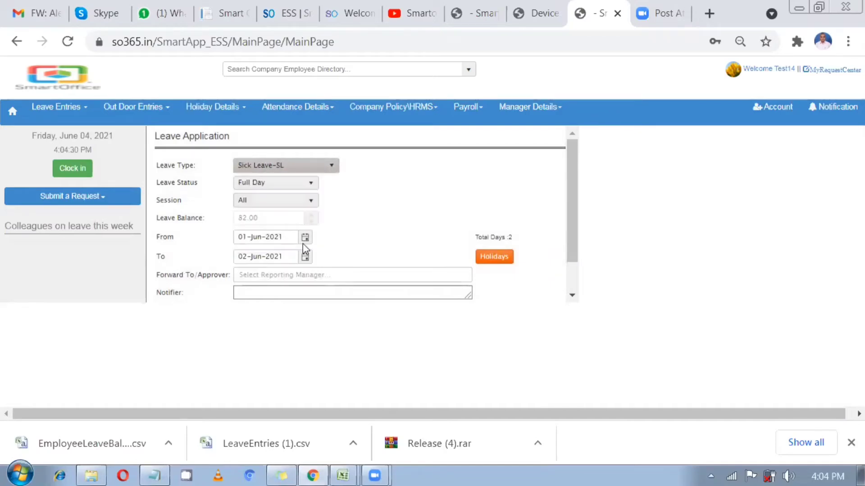
click(306, 241)
click(311, 286)
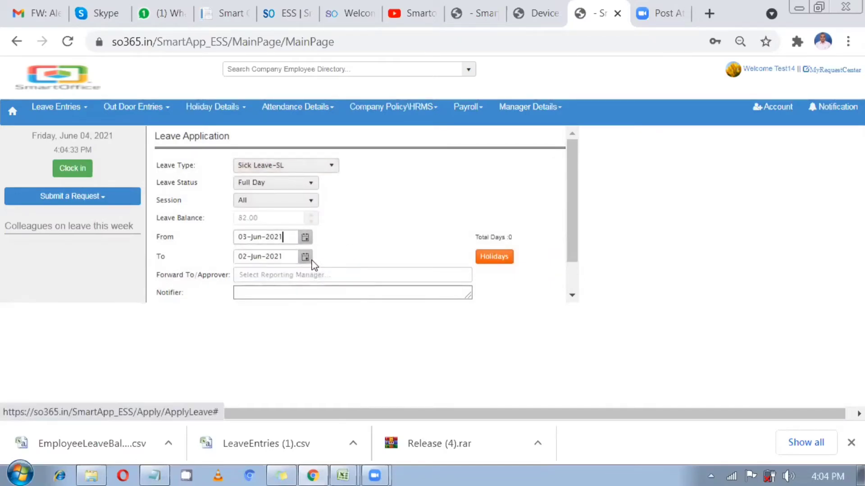
click(307, 260)
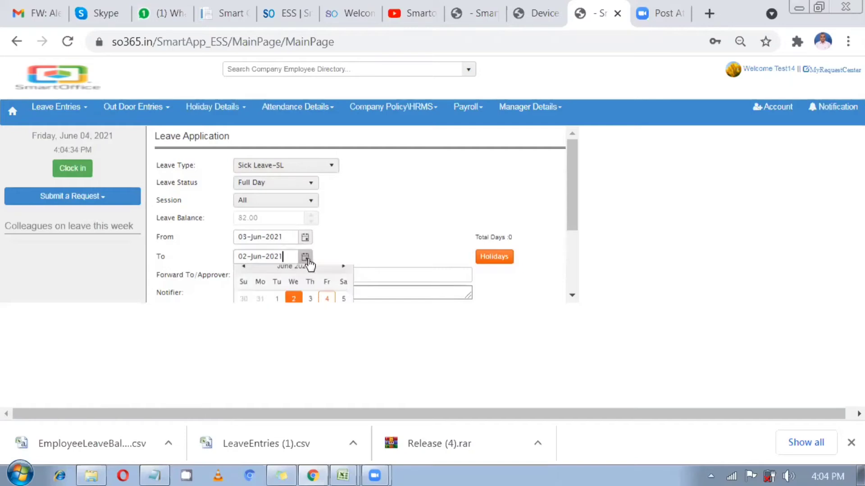
click(324, 299)
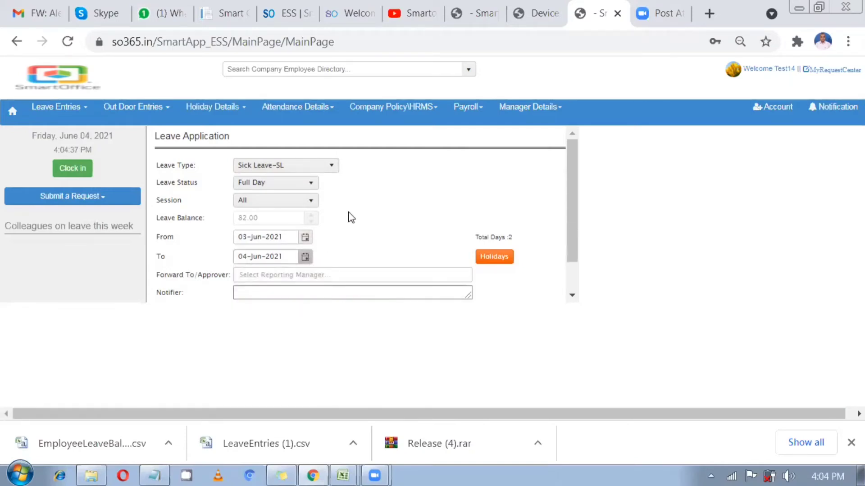
scroll(351, 217, down, 2)
click(445, 295)
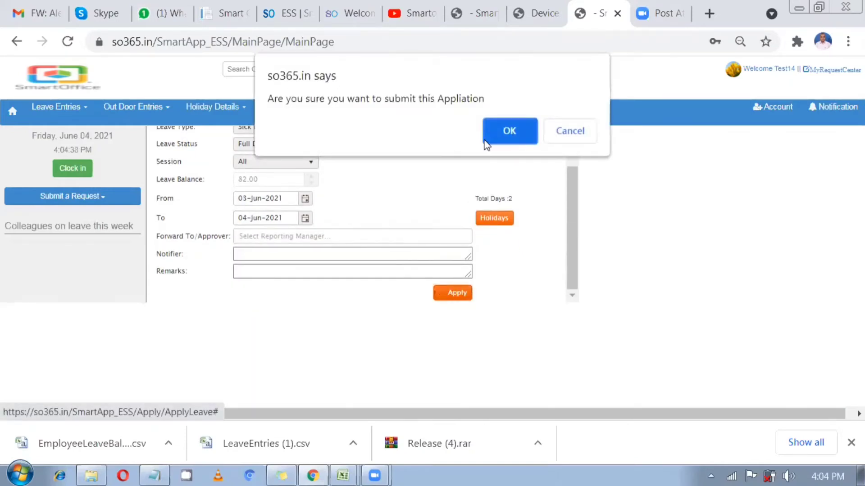
click(492, 140)
drag(301, 223, 416, 220)
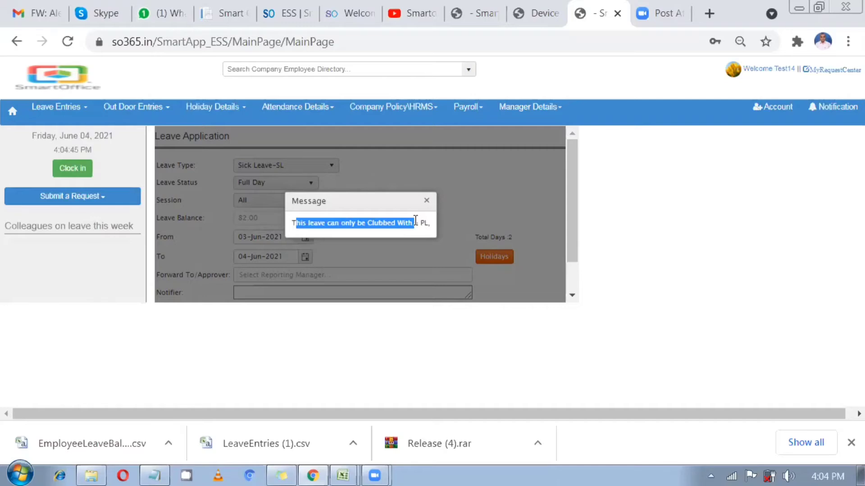
click(427, 201)
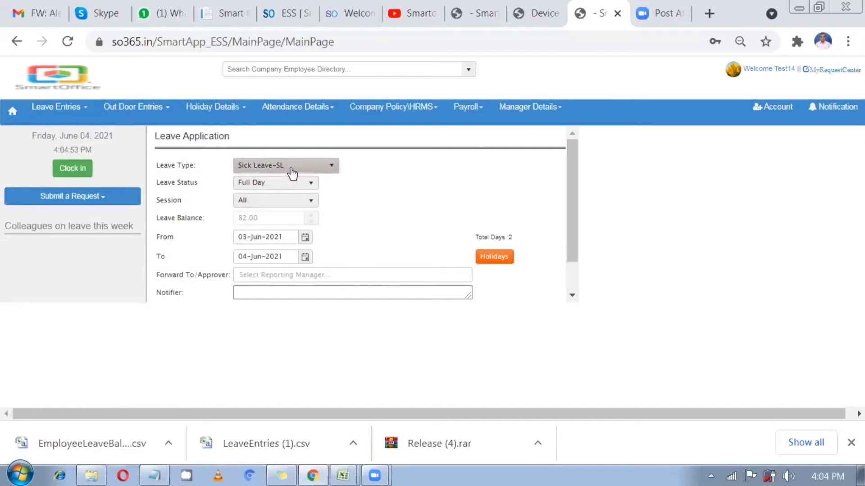
Switch the leave type to CC-CC and submit the 03–04 Jun 2021 application successfully
click(289, 171)
scroll(271, 235, down, 1)
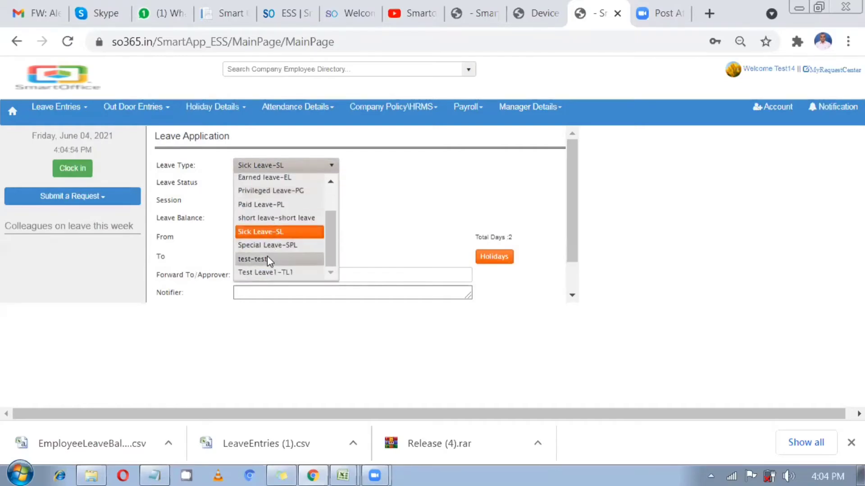
click(267, 259)
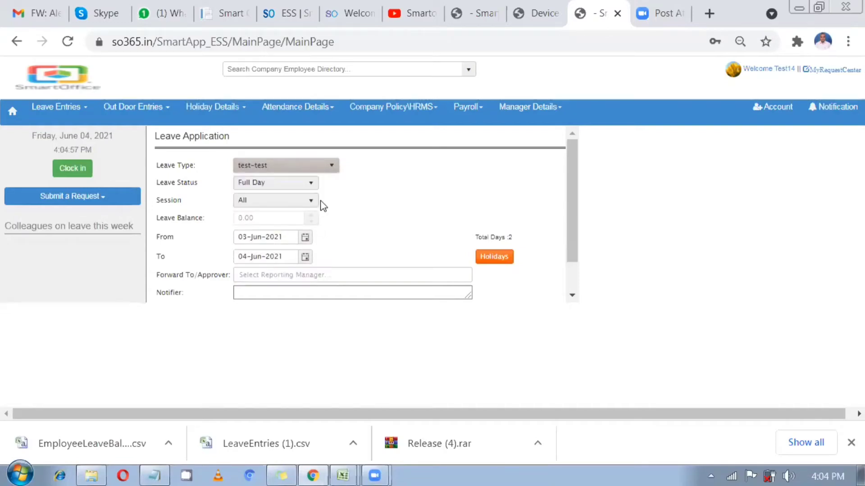
click(285, 170)
scroll(262, 194, up, 3)
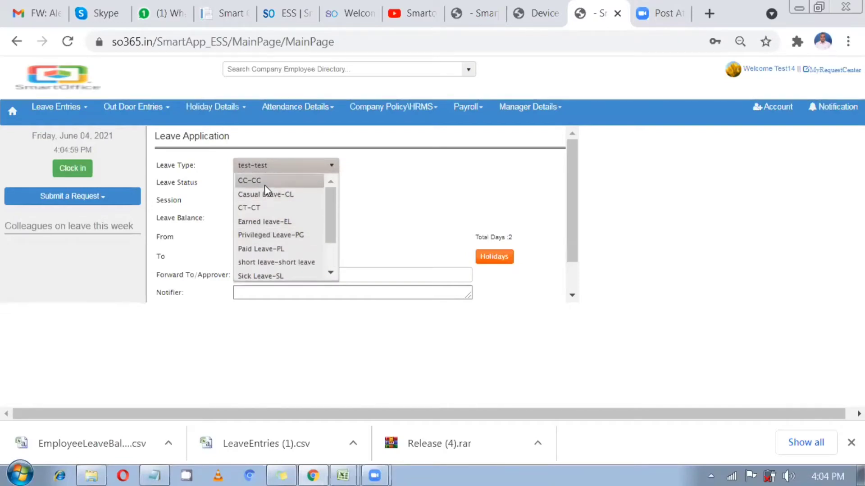
click(263, 179)
scroll(388, 252, down, 2)
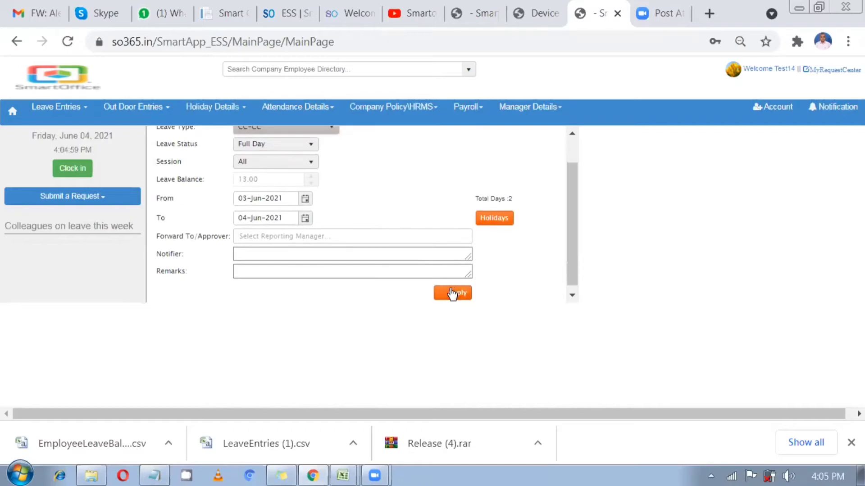
click(450, 293)
click(513, 135)
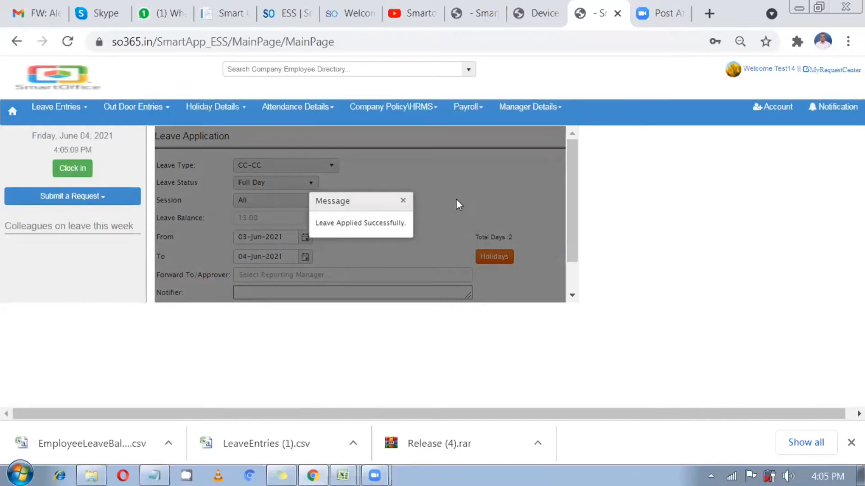
click(401, 202)
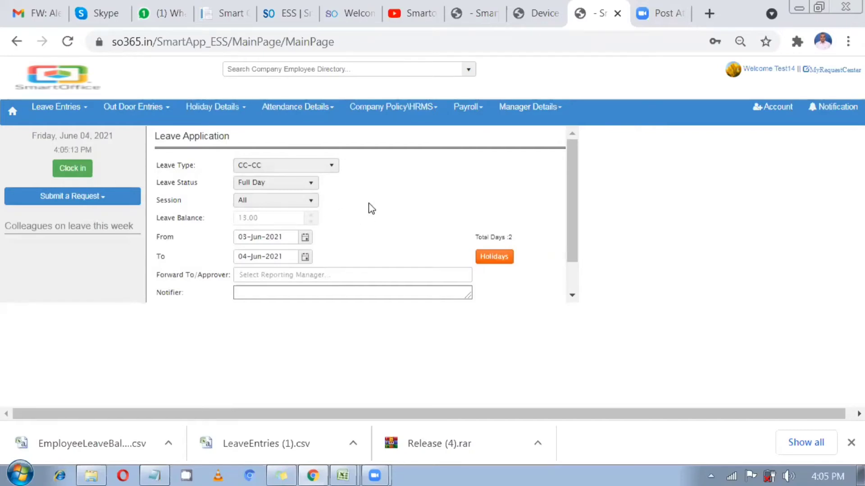
Confirm in Sick Leave's Other Details that it is clubbed with PL, then close it
click(478, 13)
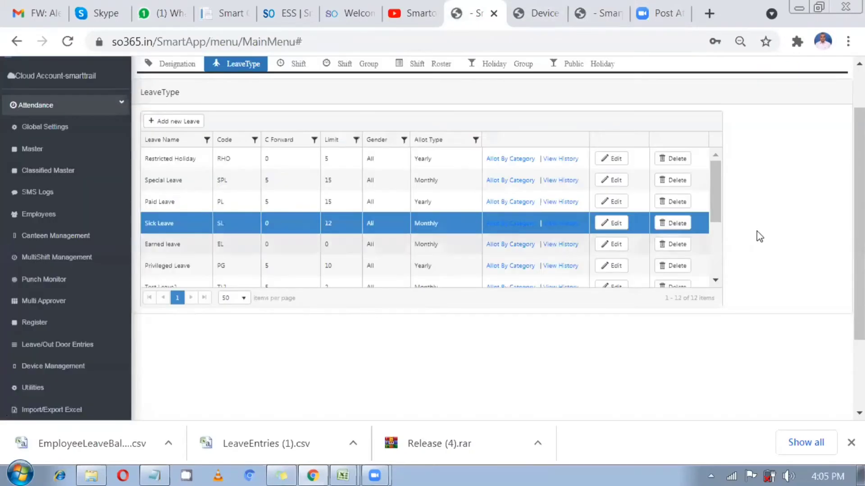
click(606, 225)
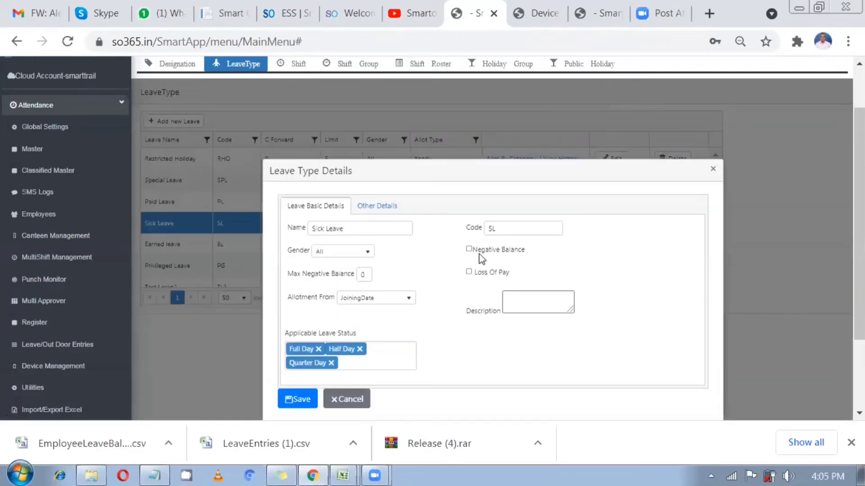
click(366, 212)
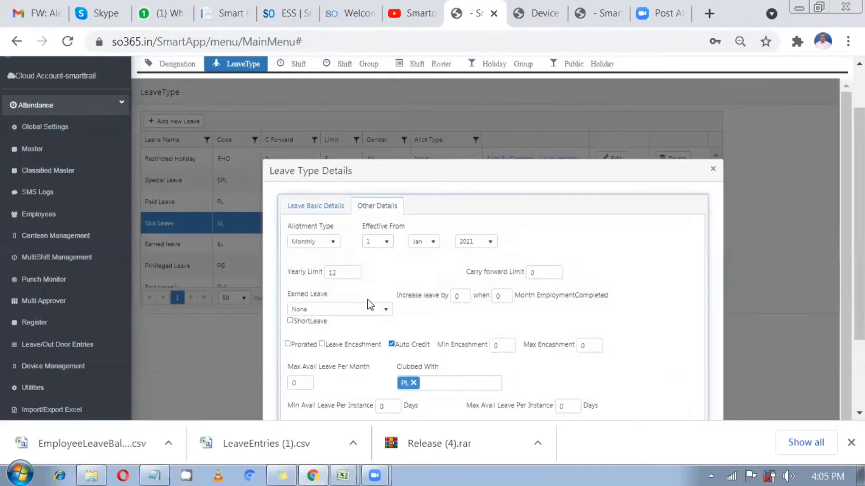
click(713, 169)
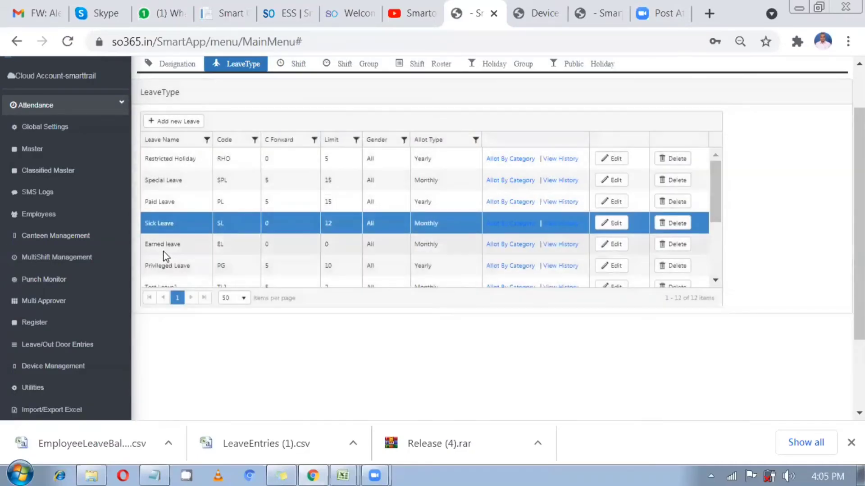
click(536, 248)
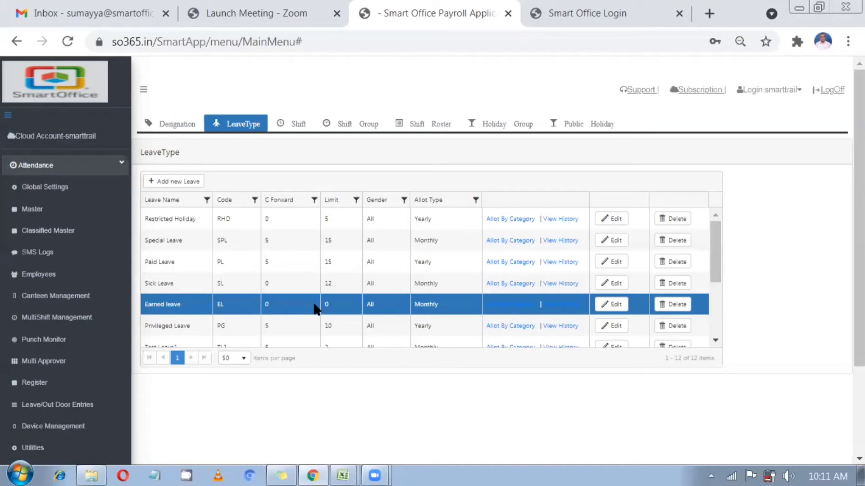
Open Earned leave's Other Details and confirm its Earned Leave type is Earned
click(613, 305)
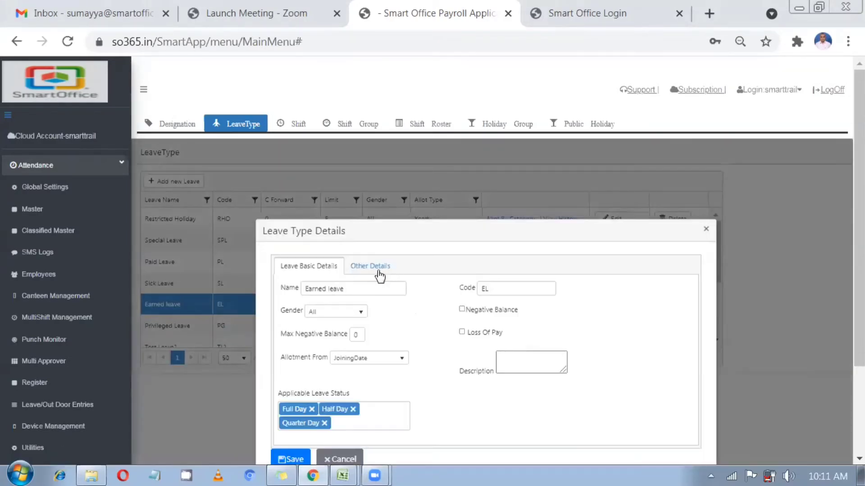
drag(375, 267, 378, 267)
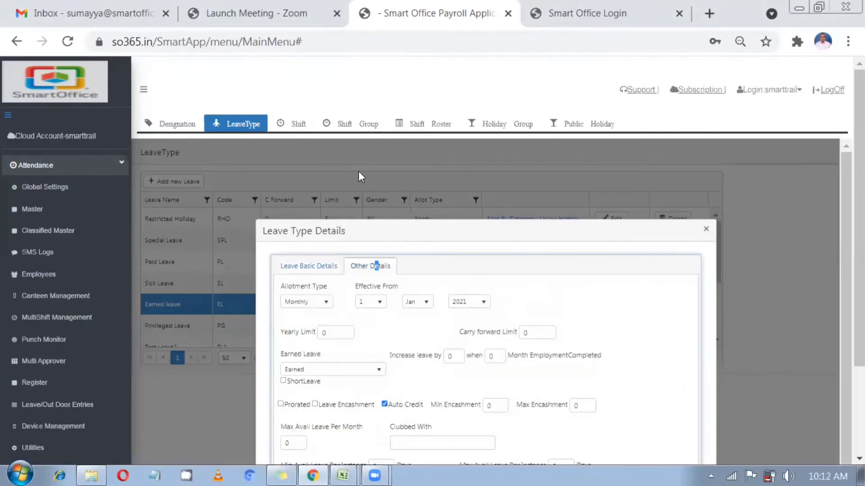
scroll(358, 171, down, 2)
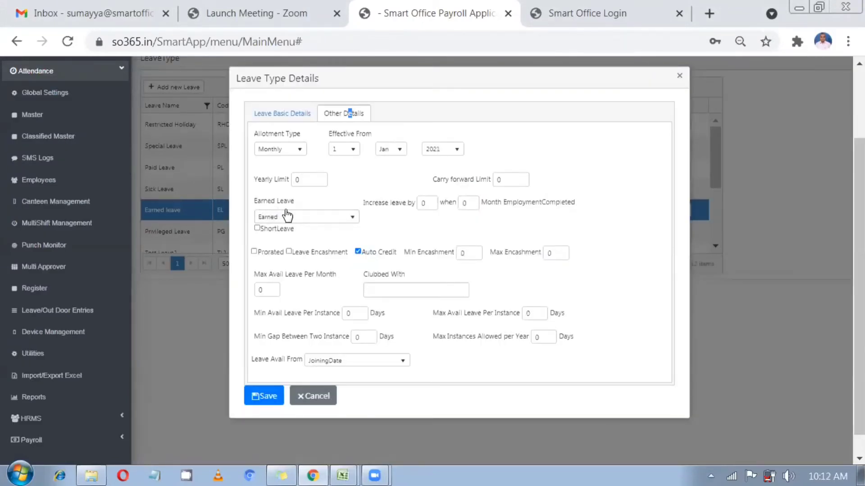
click(292, 218)
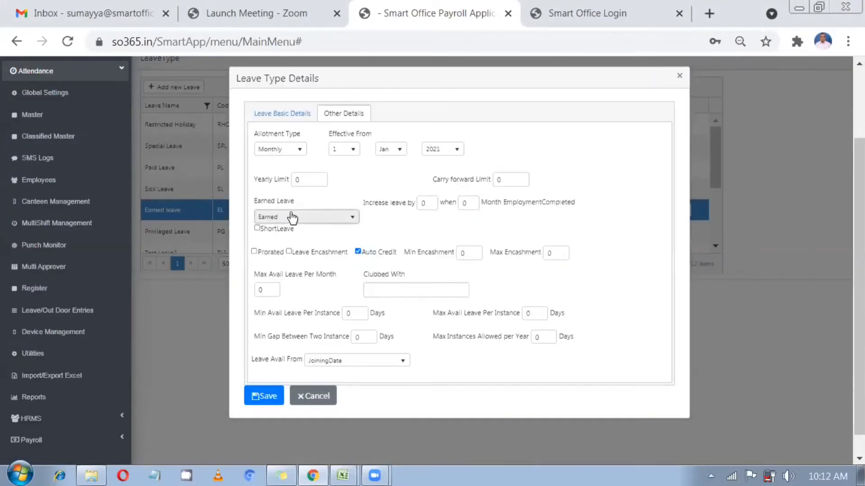
click(292, 218)
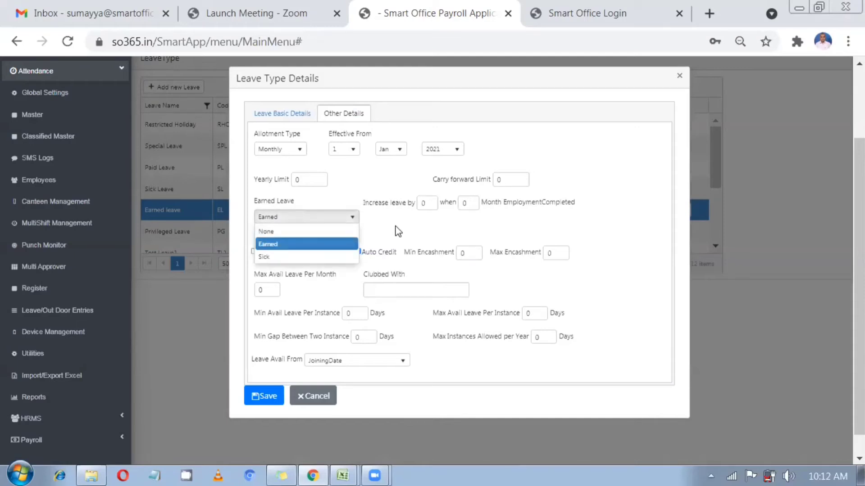
click(325, 243)
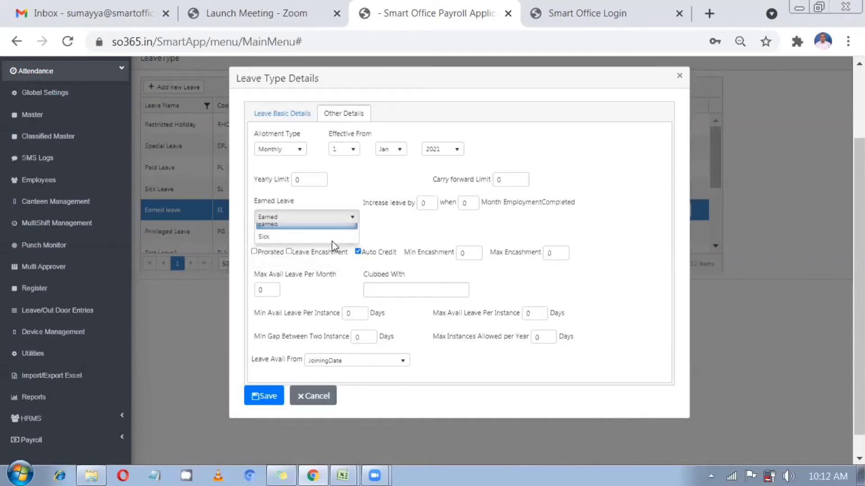
click(387, 234)
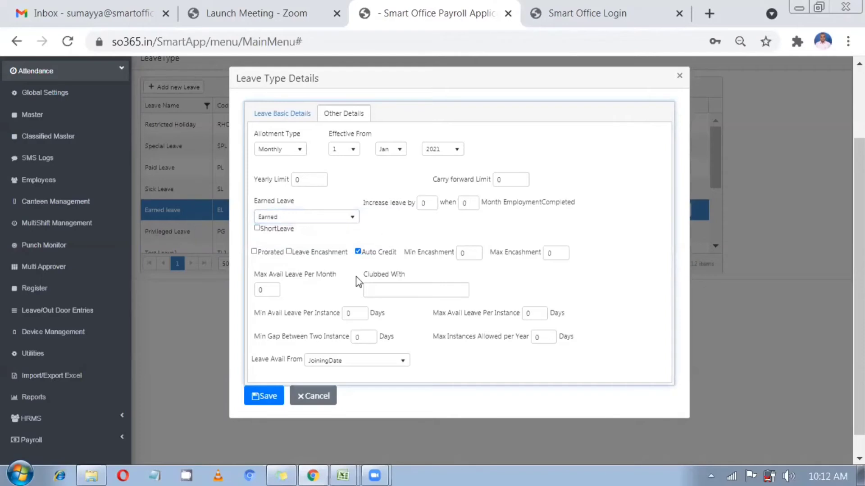
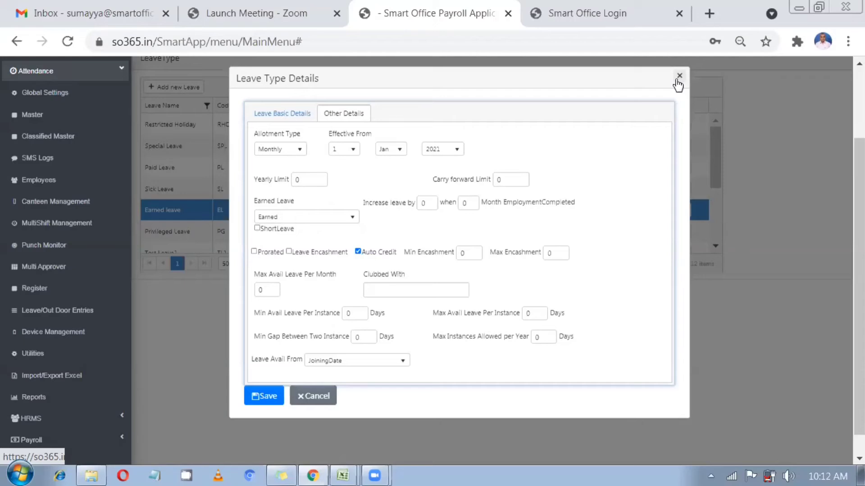
Close the Leave Type Details dialog and duplicate the Smart Office Payroll browser tab
click(678, 84)
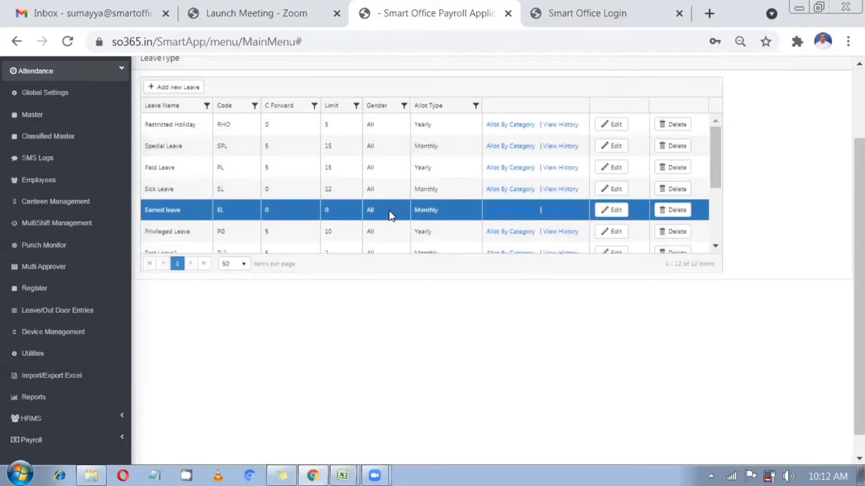
right_click(427, 9)
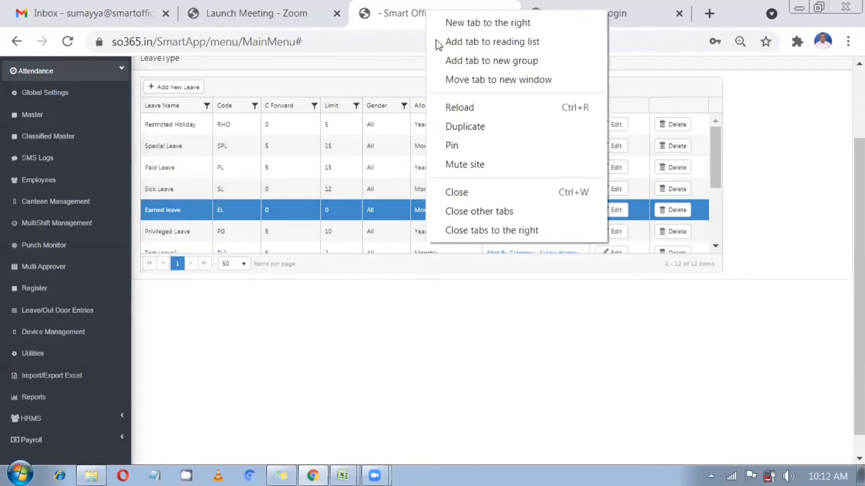
click(468, 126)
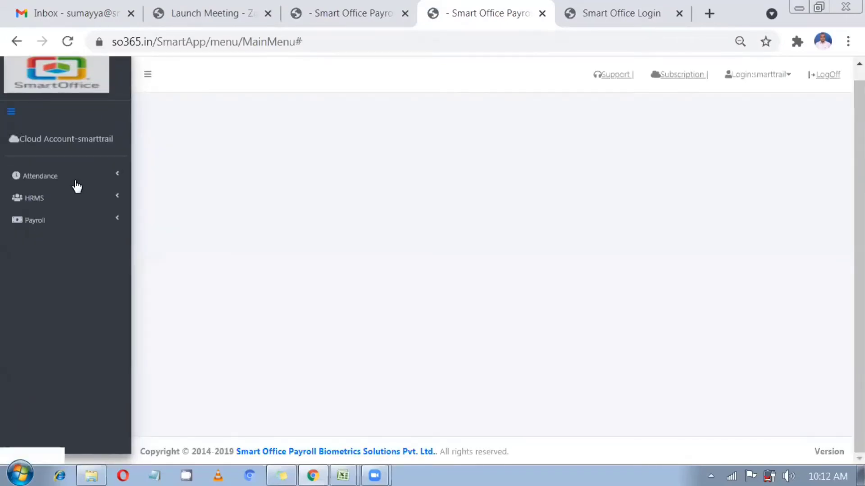
Go to Payroll > Payroll Input and open the Payroll Month list
click(75, 185)
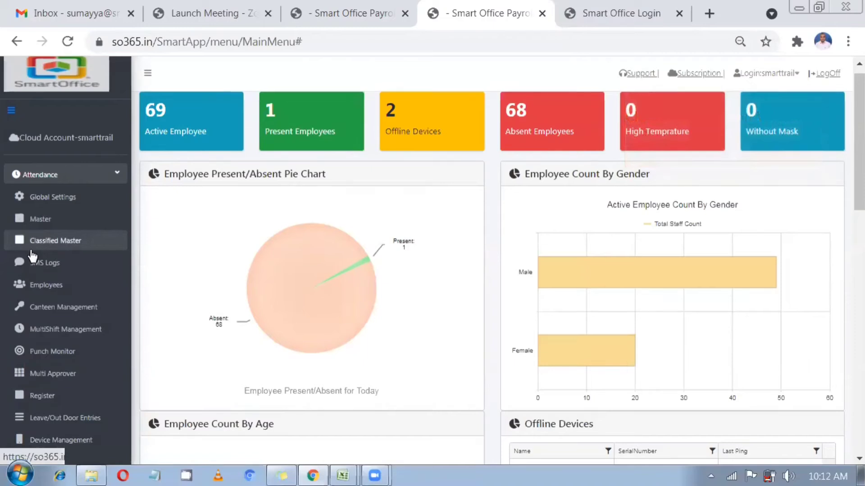
scroll(33, 256, down, 2)
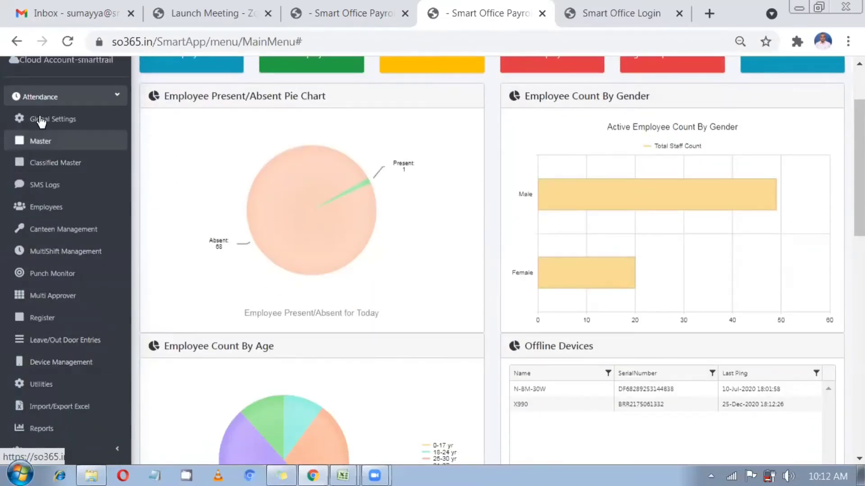
click(45, 101)
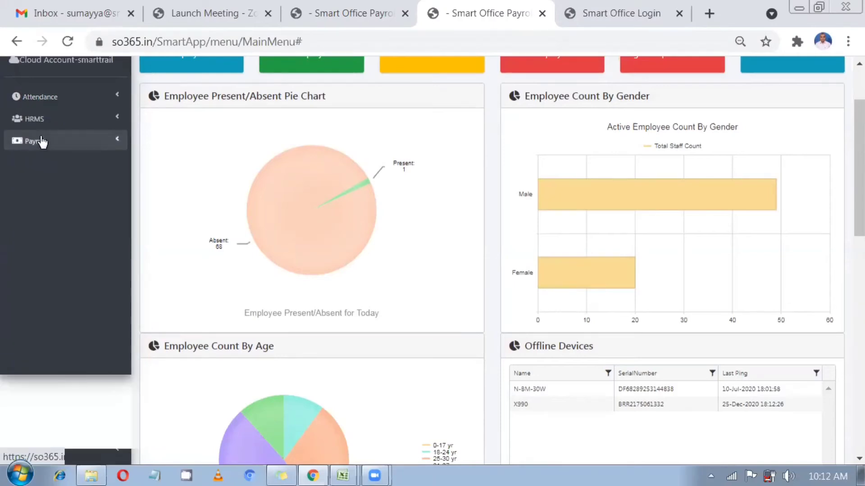
click(42, 141)
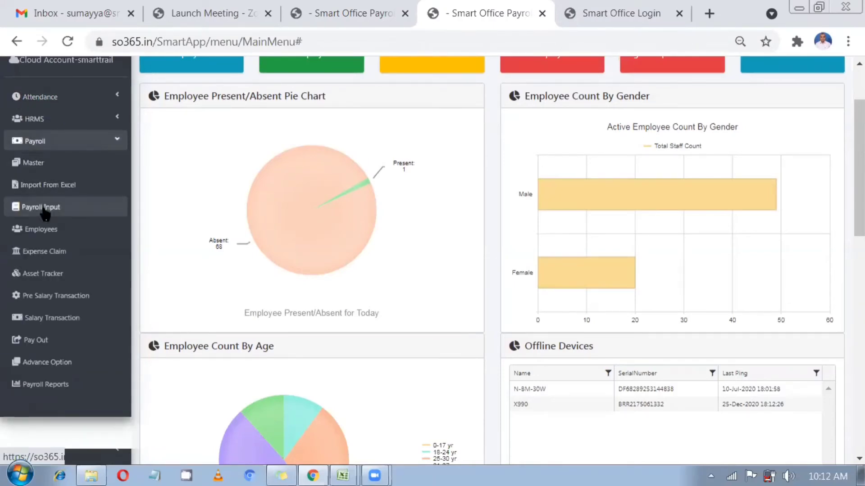
click(44, 208)
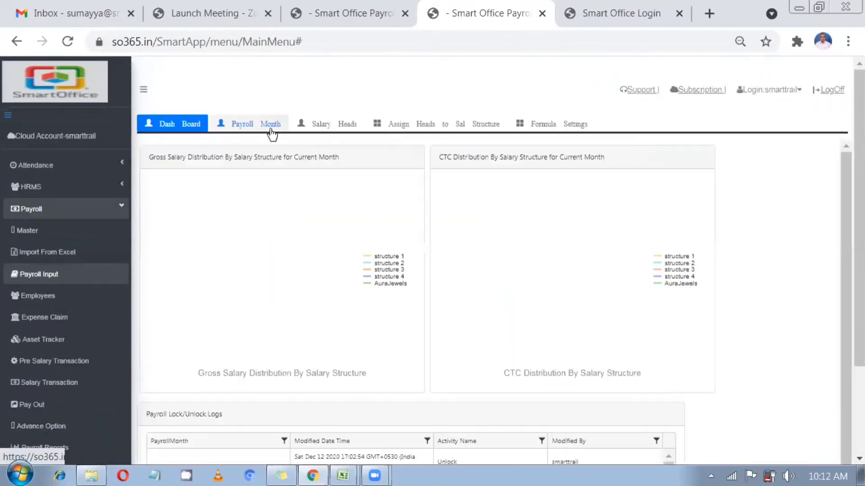
click(271, 130)
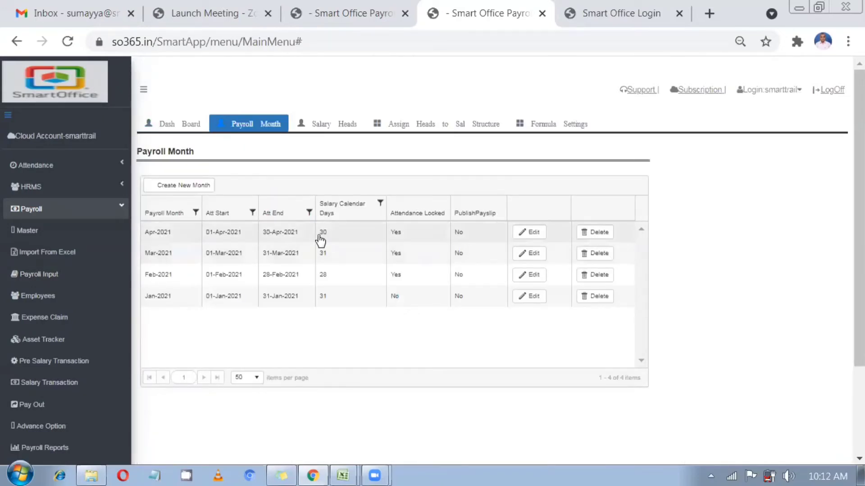
Update the Apr-2021 payroll month with Is Locked kept ticked
click(529, 232)
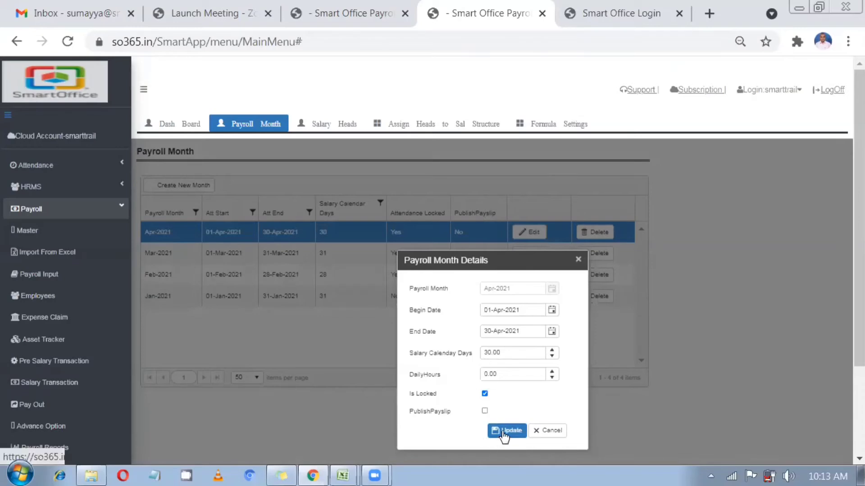
scroll(502, 431, down, 2)
click(507, 349)
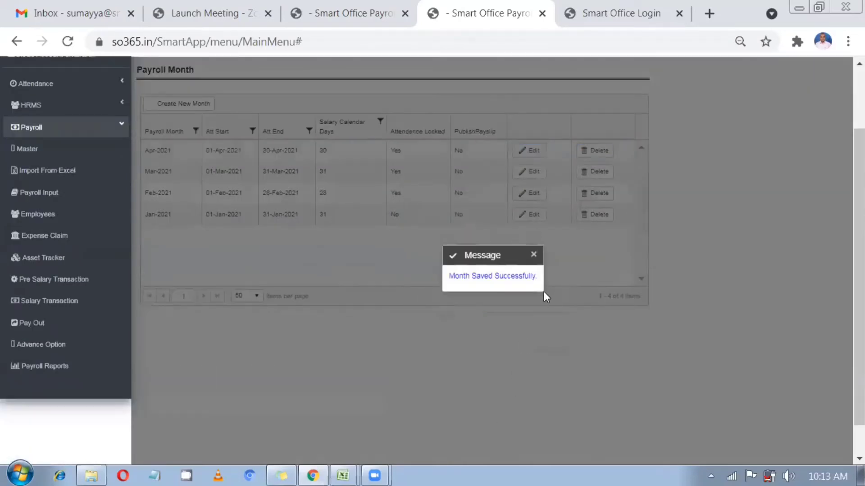
click(534, 255)
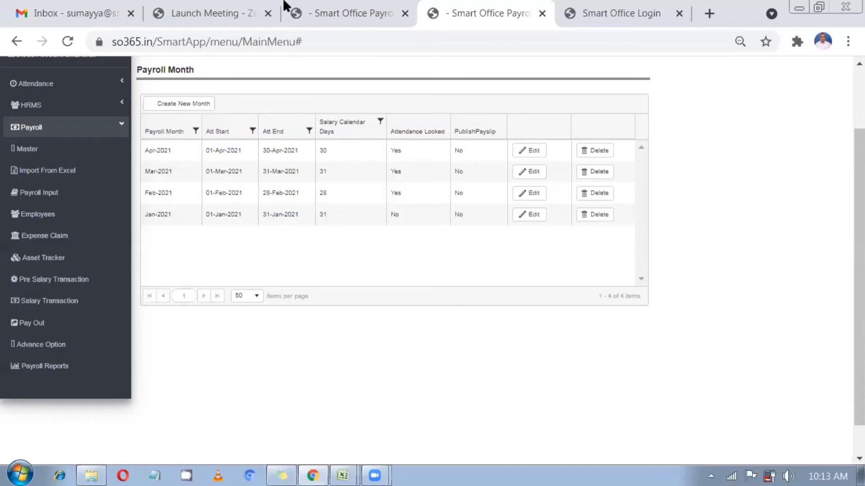
scroll(329, 6, up, 2)
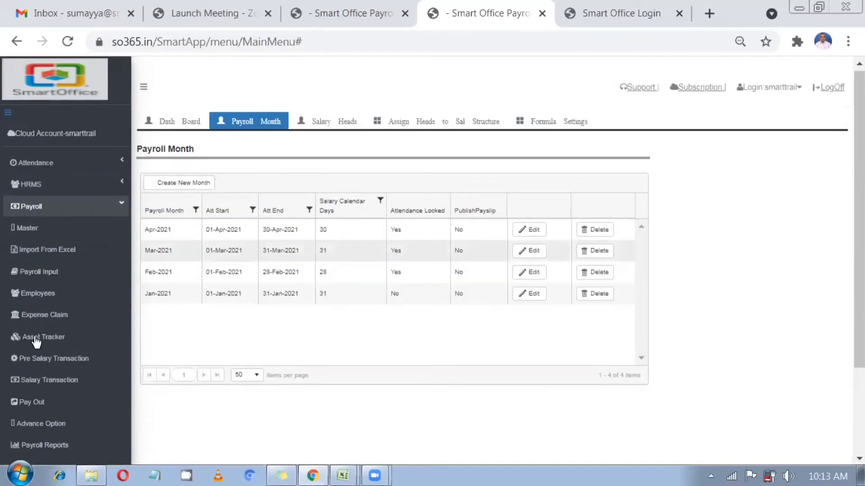
On Credit Earned Leave, tick employee code 14 and keep Apr-2021 as the payroll month
key(ctrl+Page_Up)
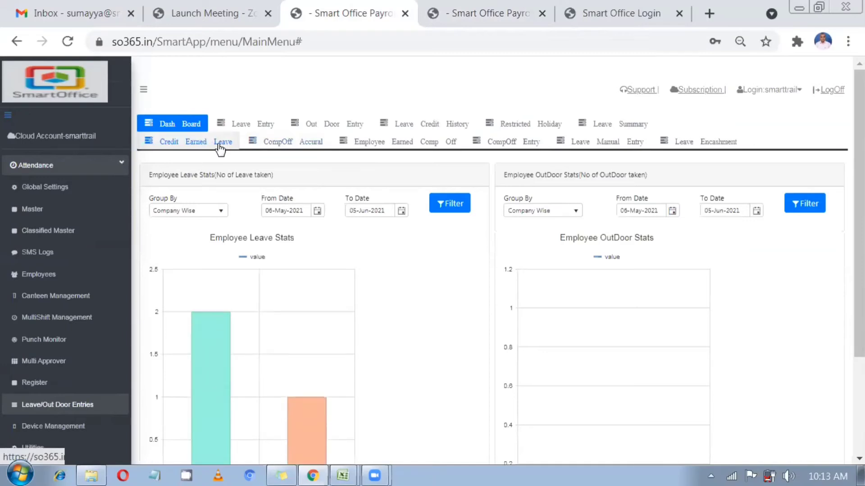
click(219, 144)
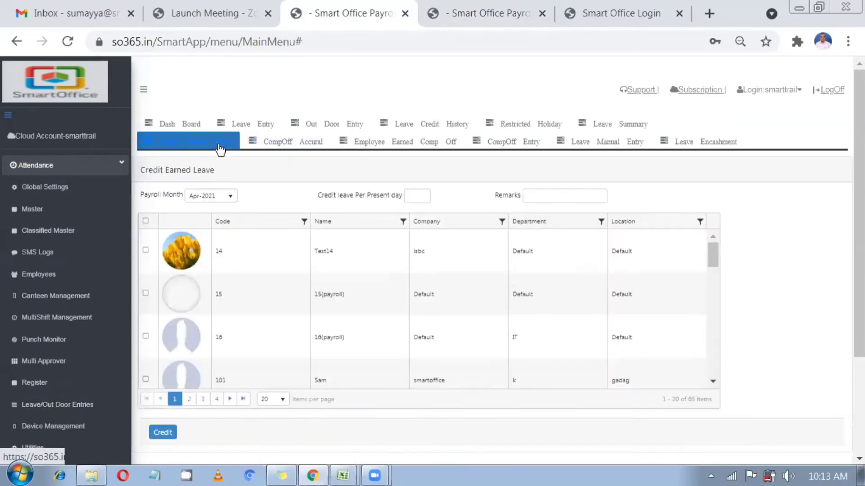
click(145, 251)
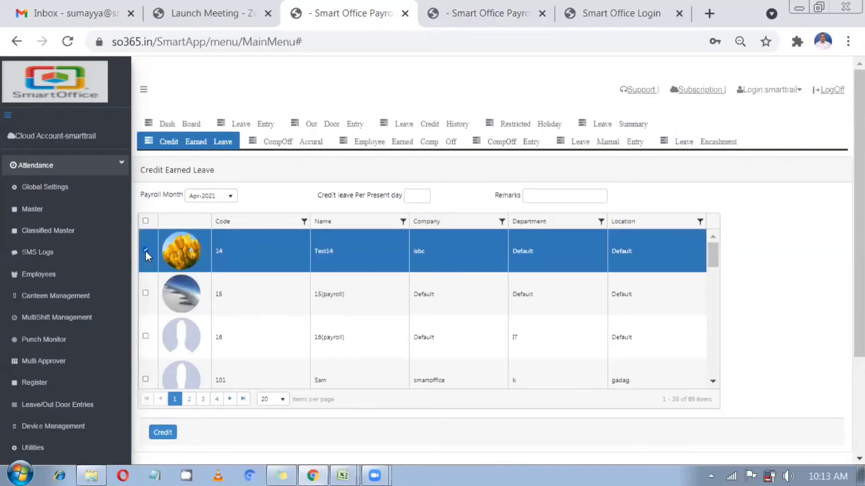
click(219, 206)
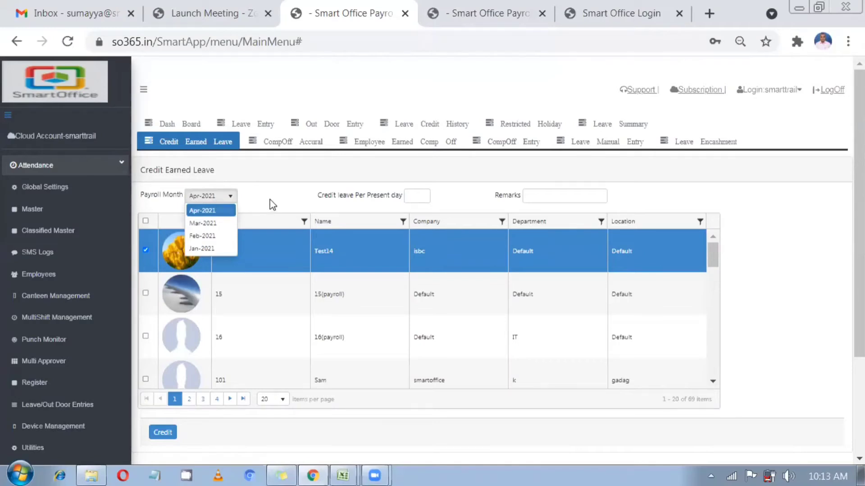
click(219, 212)
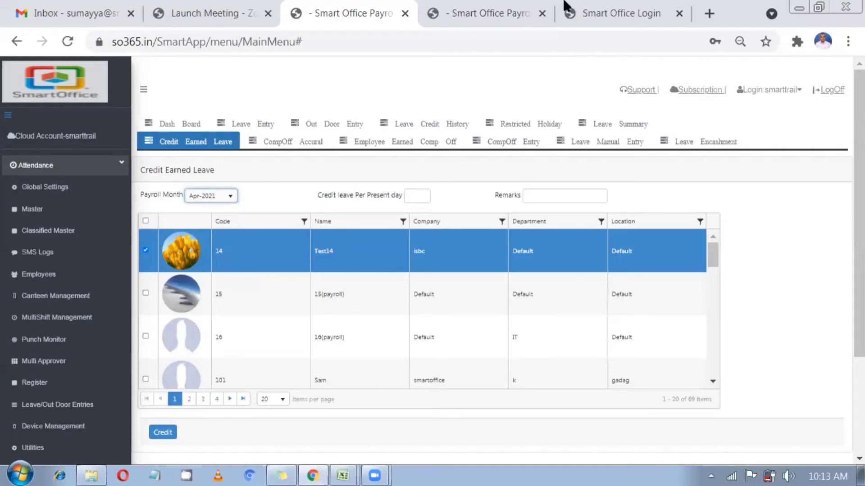
Confirm Apr-2021 has 30 calendar days, then go to the Credit leave Per Present day field
click(499, 9)
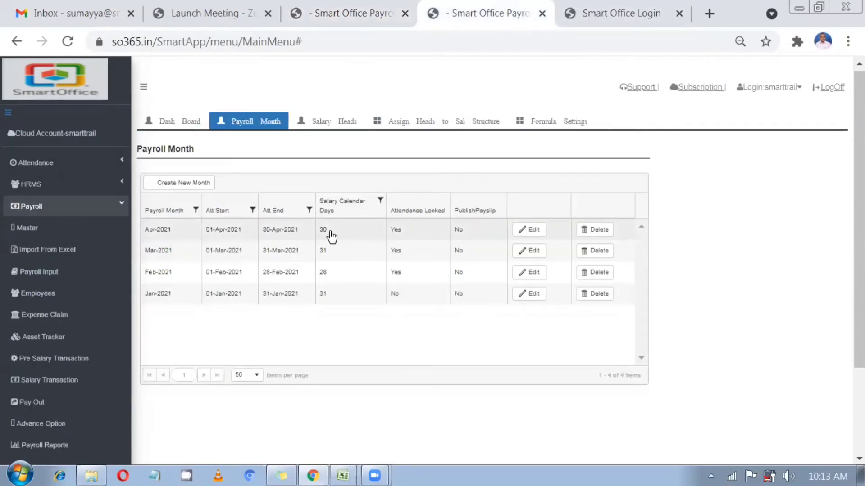
click(332, 235)
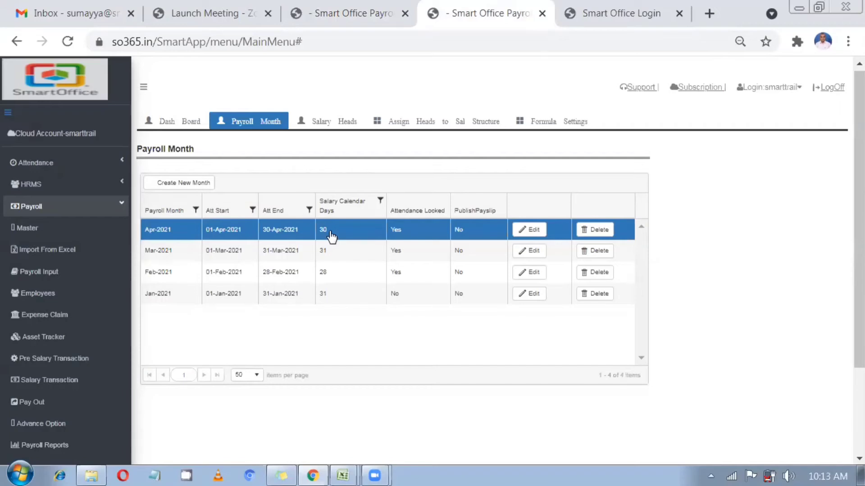
click(342, 12)
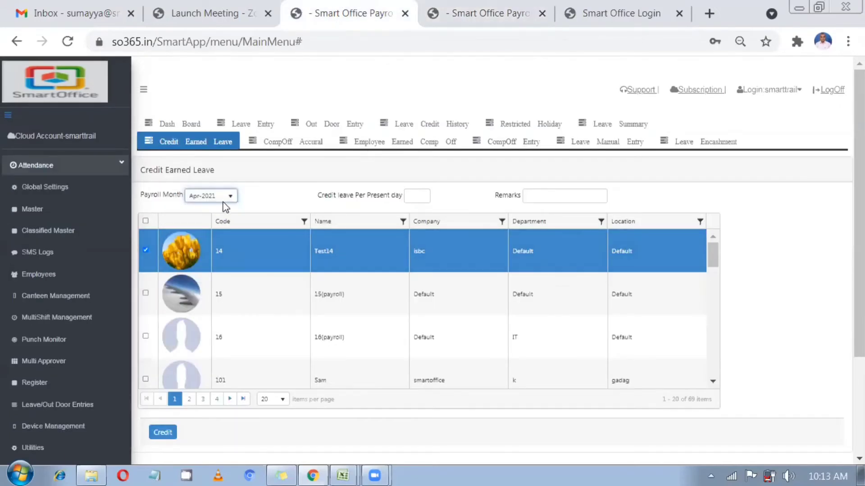
click(418, 197)
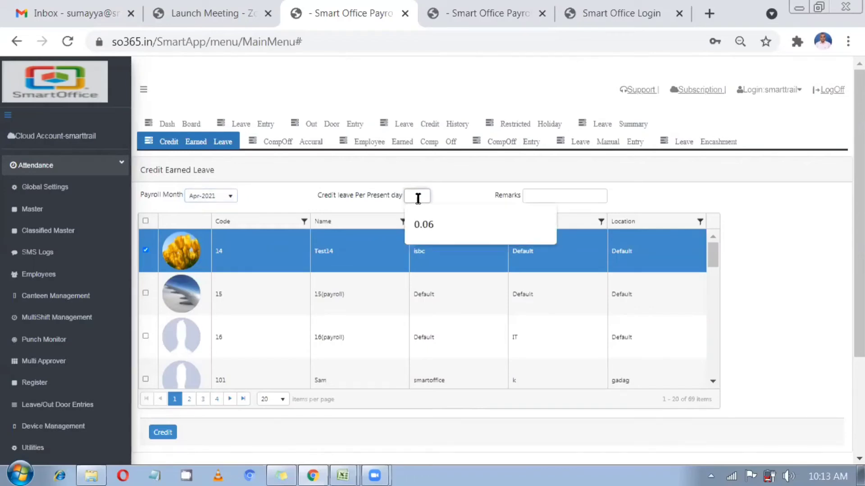
drag(334, 197, 407, 208)
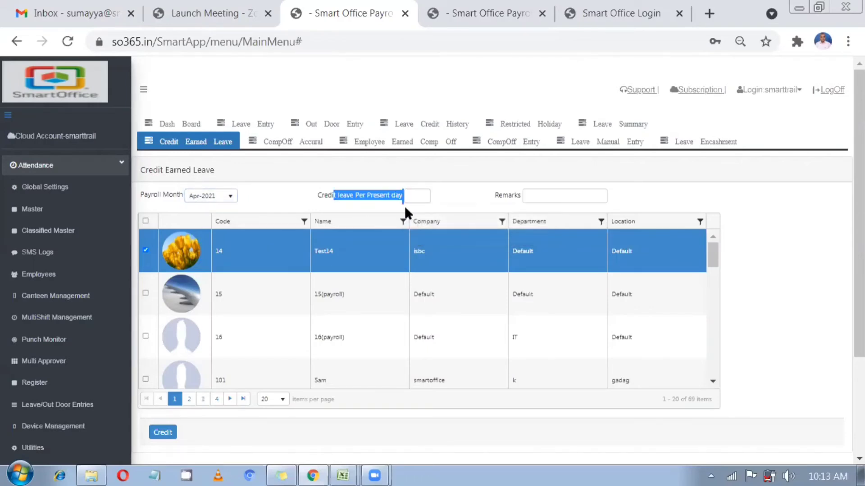
click(409, 196)
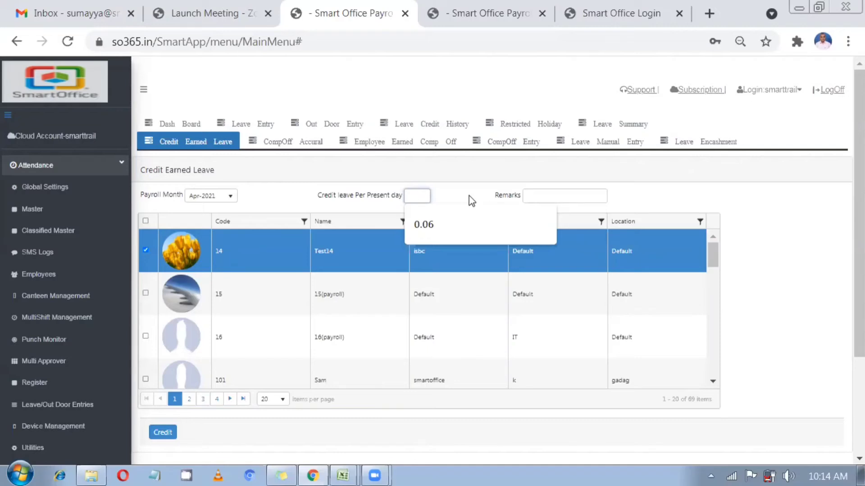
Launch Calculator and compute 2 ÷ 26 = 0.0769230769230769
click(9, 473)
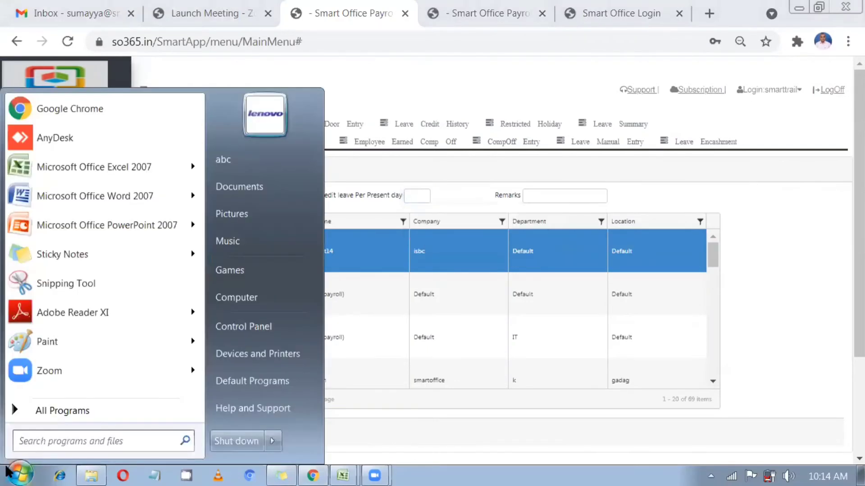
text(ca)
key(Return)
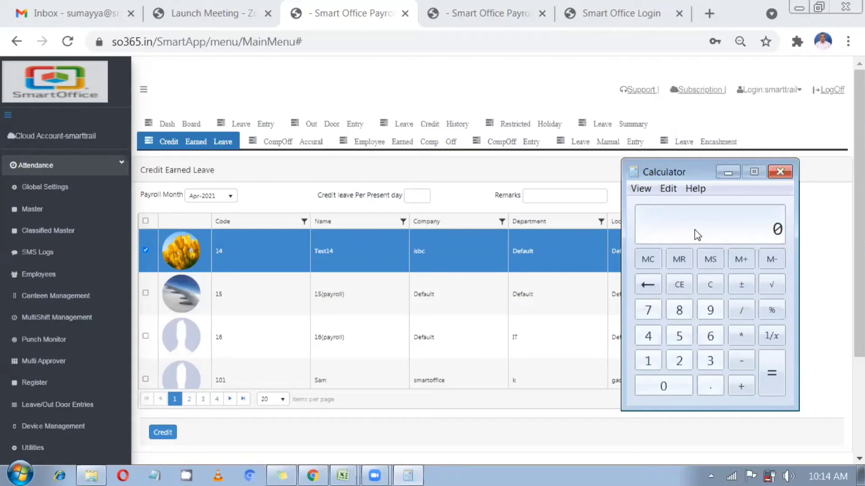
text(2 / 30)
click(709, 284)
text(2/26)
key(Return)
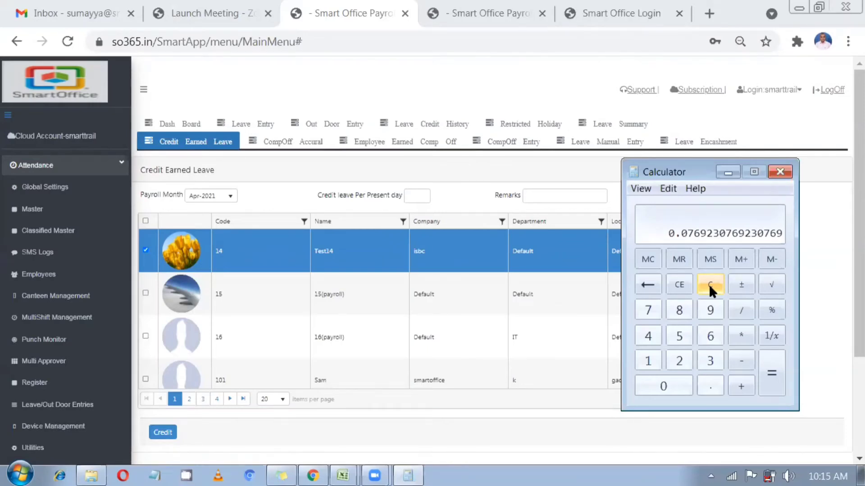
Credit Apr-2021 earned leave to employee code 14 at 0.07 per present day
click(418, 197)
text(0.06)
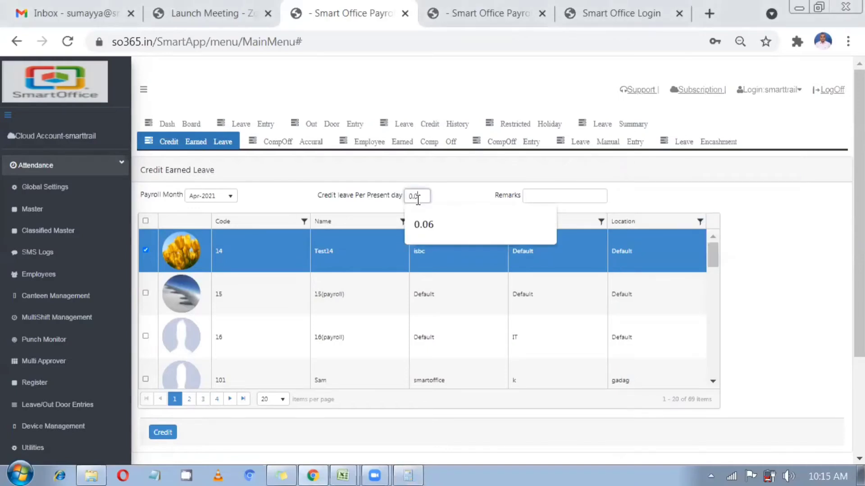
drag(340, 195, 331, 195)
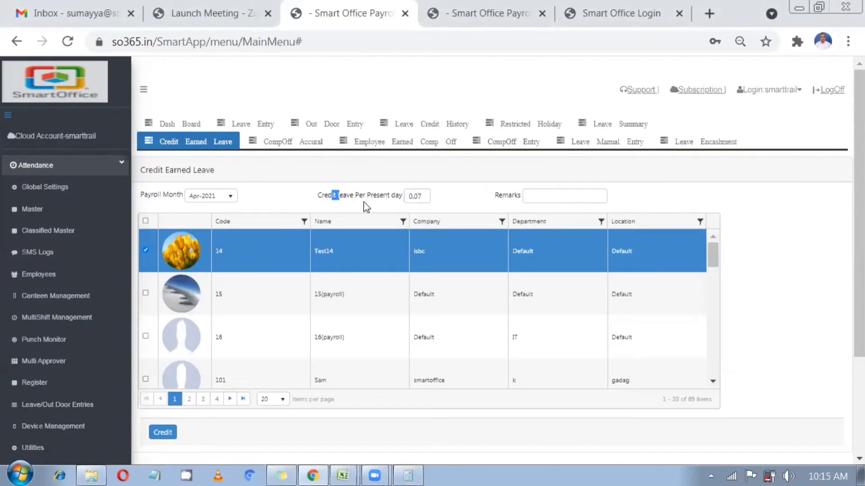
click(429, 201)
scroll(421, 207, down, 2)
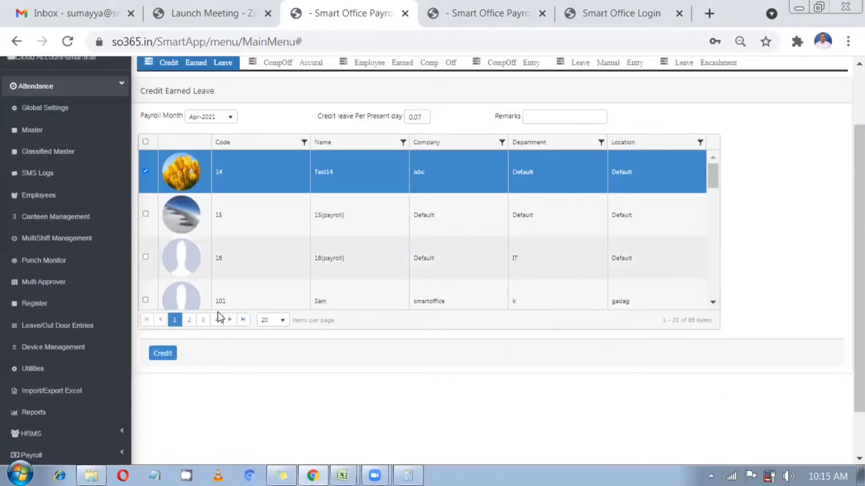
click(162, 354)
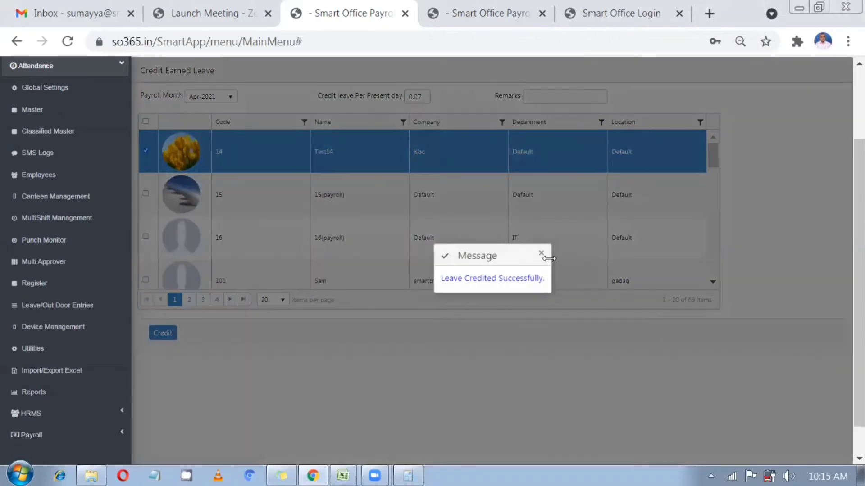
click(541, 254)
scroll(450, 265, up, 2)
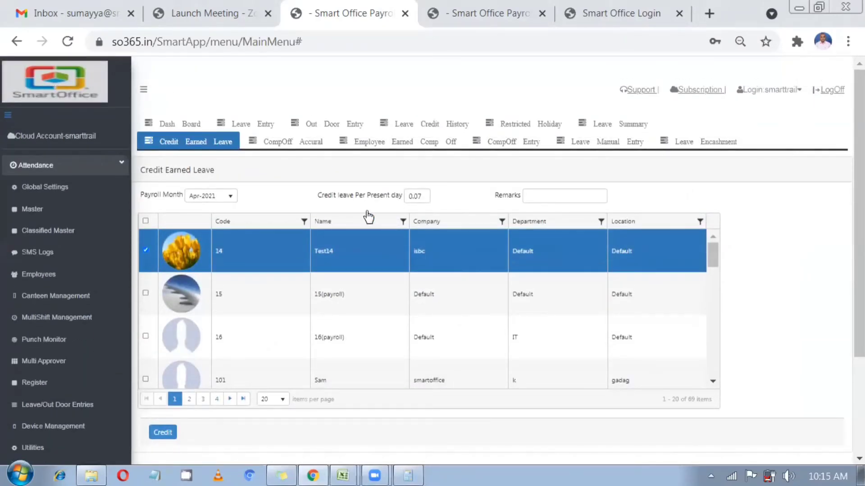
Load the leave credit history from 01-Jun-2021 to 05-Jun-2021
click(436, 132)
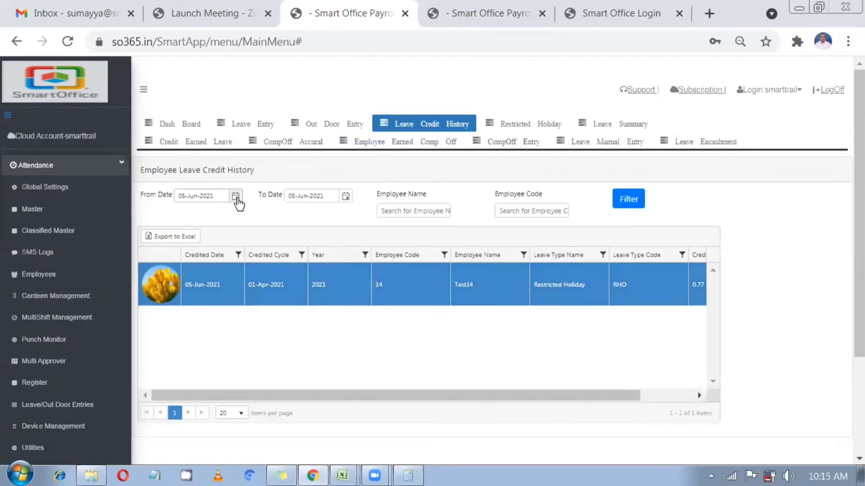
click(236, 196)
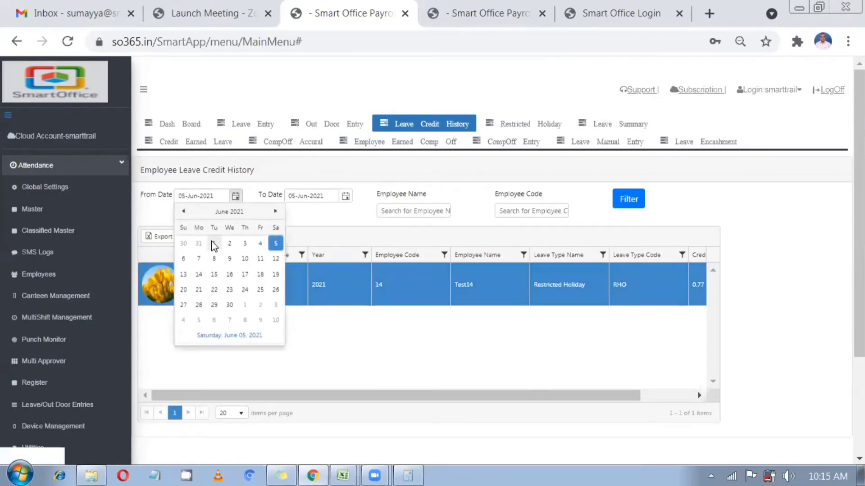
click(213, 244)
click(628, 201)
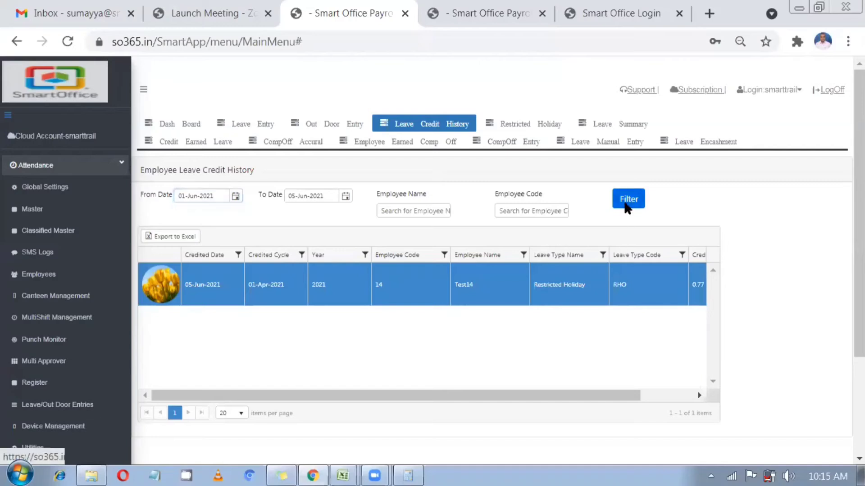
scroll(623, 203, down, 2)
drag(505, 297, 511, 298)
Filter the credit history to Employee Code containing 14
click(437, 156)
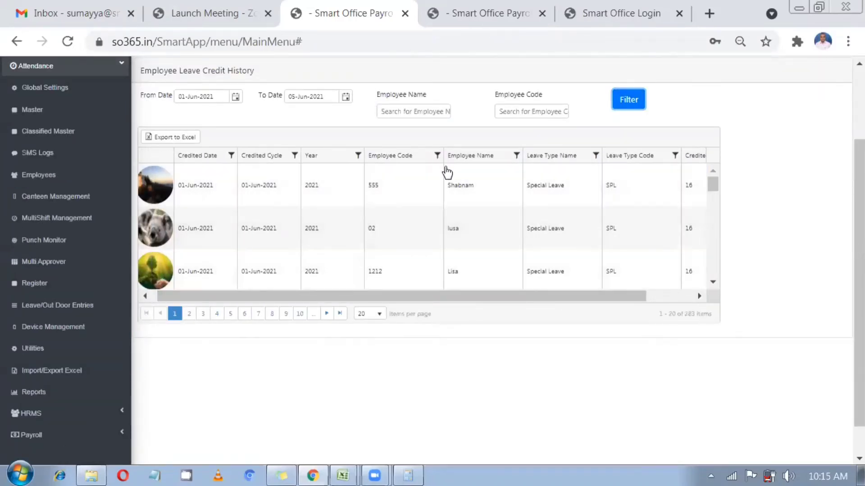
click(468, 201)
text(14)
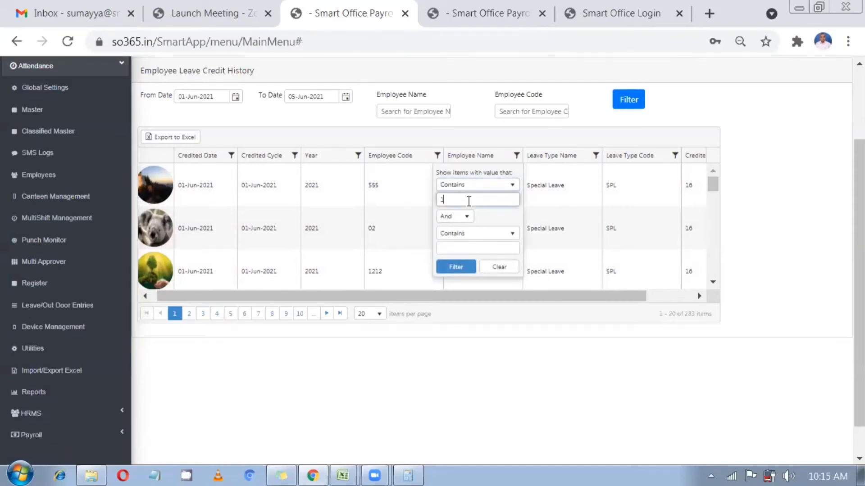
click(455, 268)
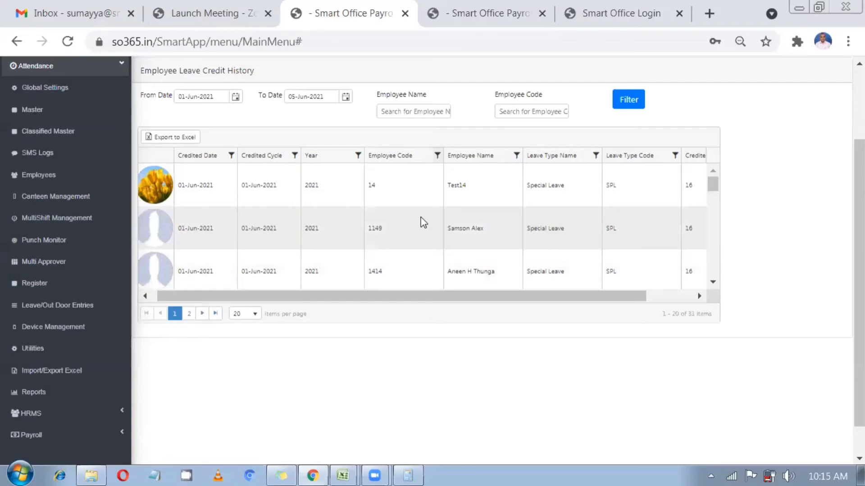
scroll(421, 221, down, 3)
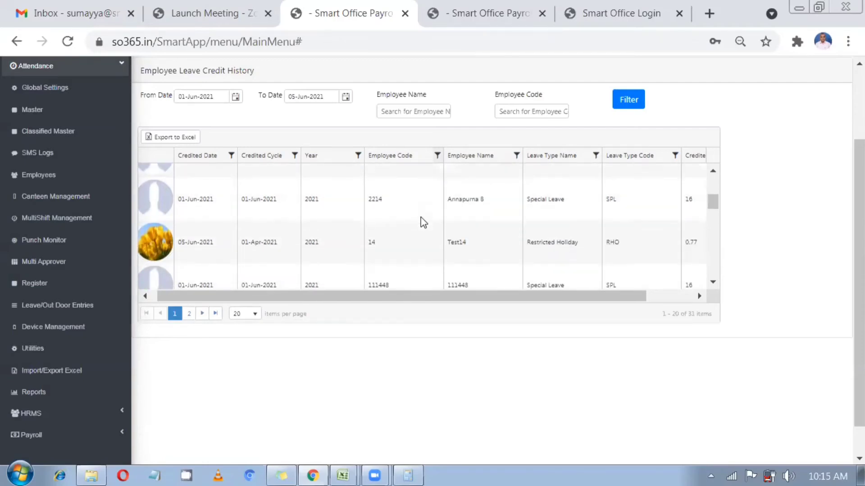
scroll(423, 222, down, 5)
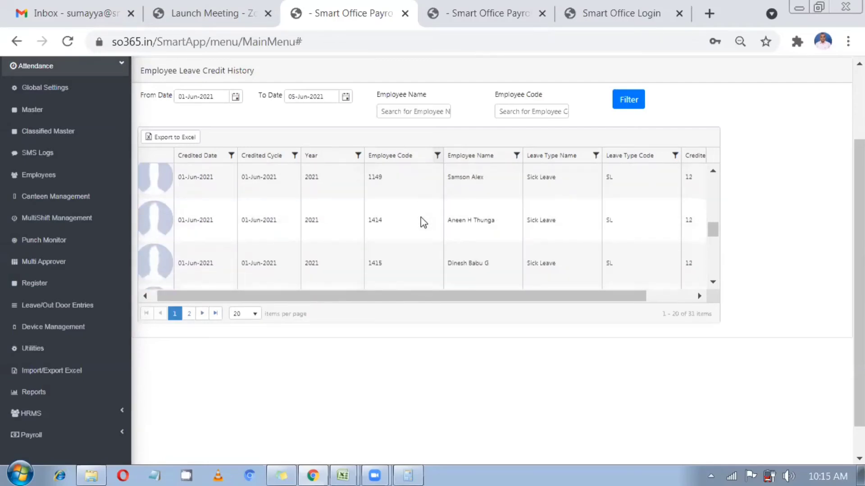
scroll(423, 222, down, 5)
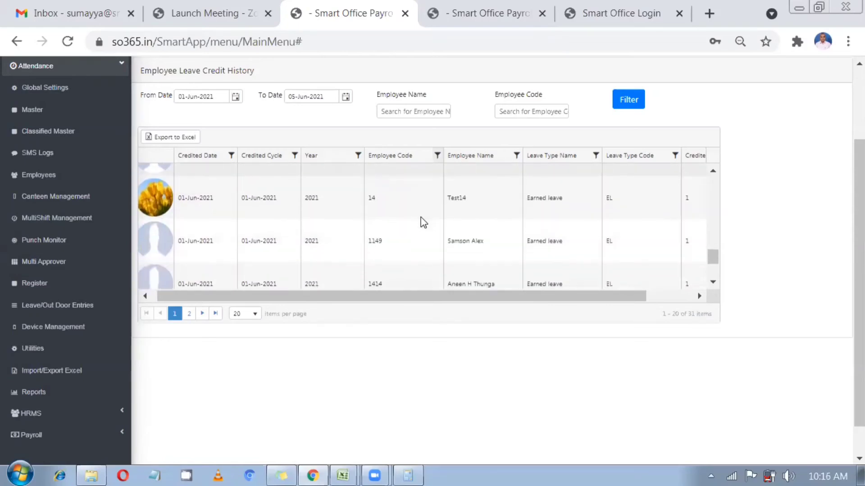
click(420, 212)
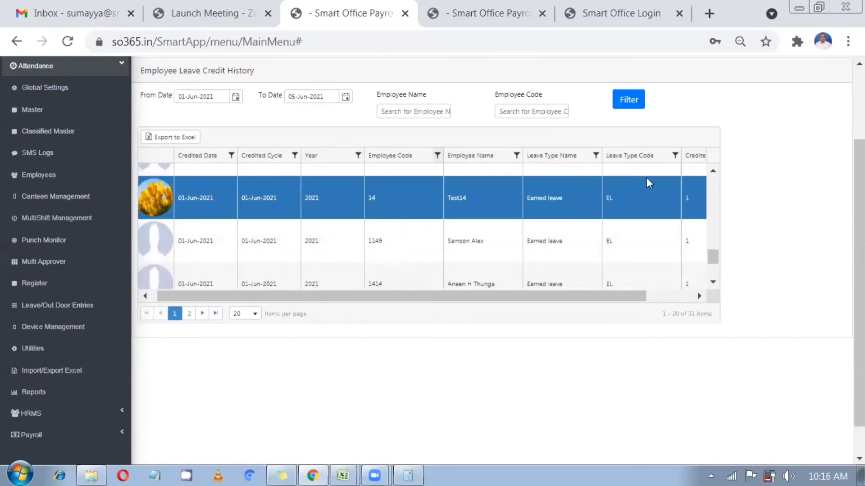
Further filter the history to Leave Type Code containing EL
click(675, 156)
click(687, 202)
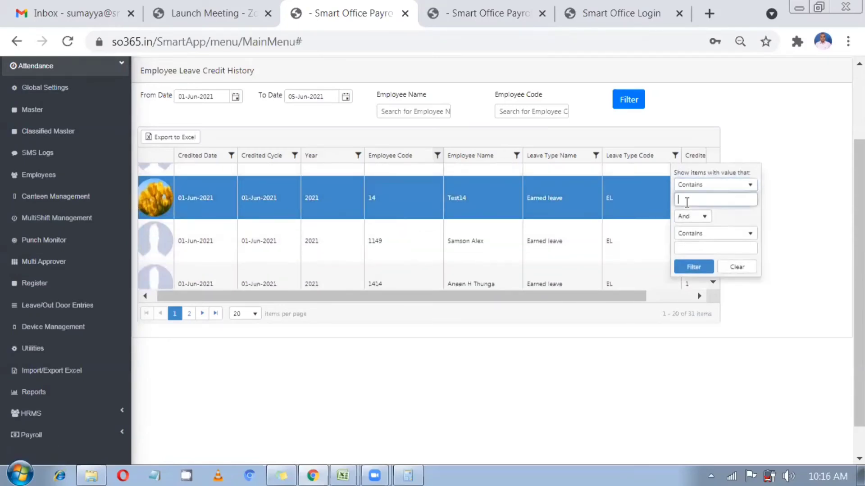
text(EL)
click(694, 267)
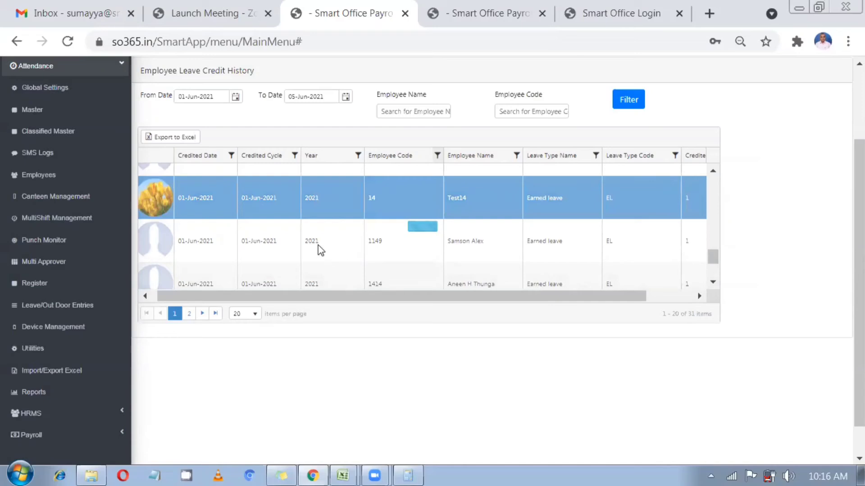
click(307, 187)
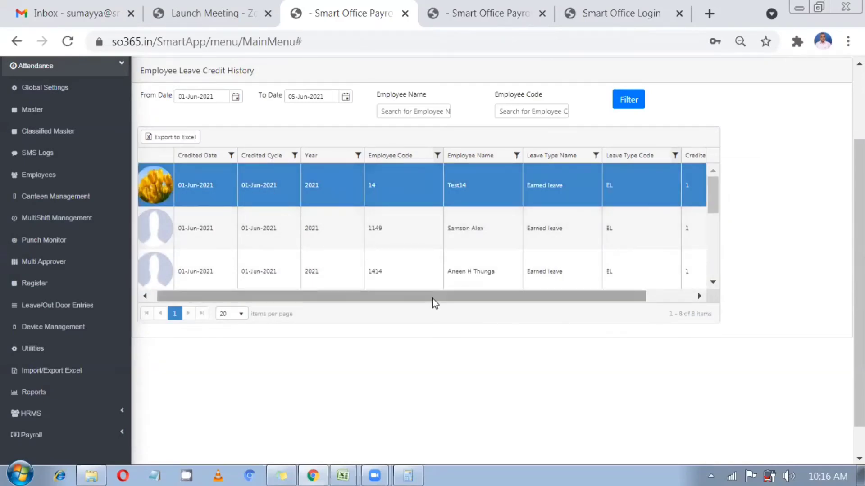
drag(433, 301, 505, 300)
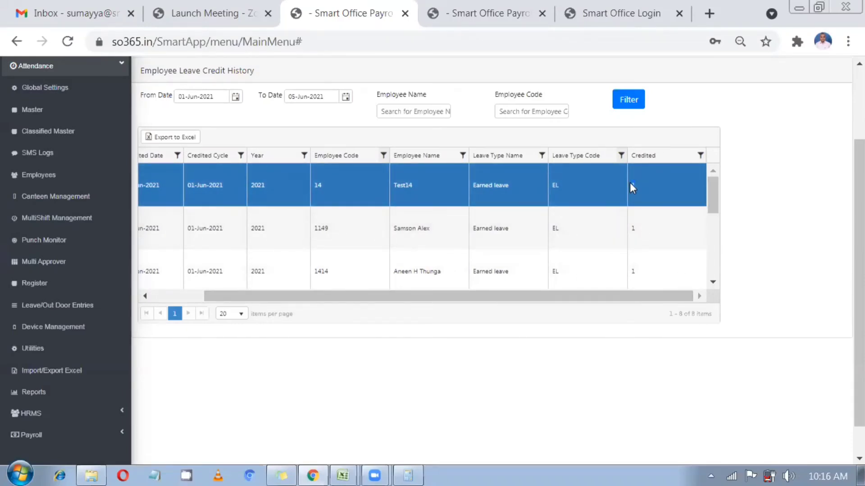
drag(557, 233, 380, 18)
right_click(380, 18)
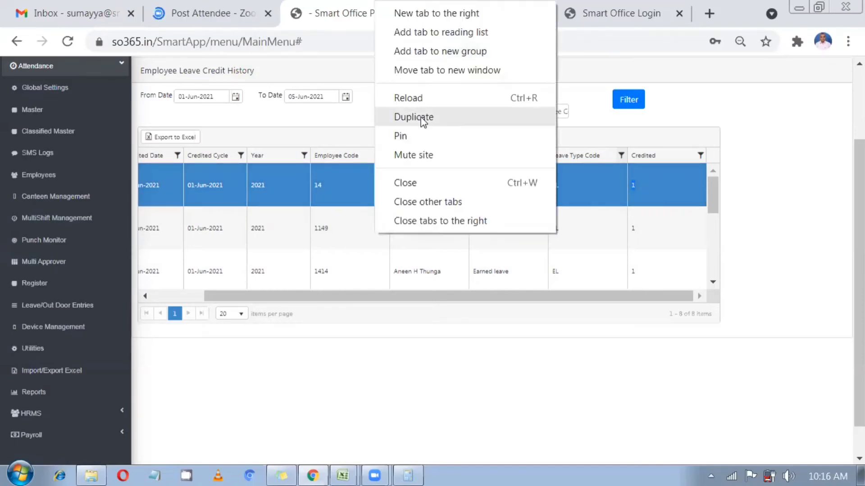
Duplicate the Smart Office tab and open the Monthly Attendance report
click(413, 116)
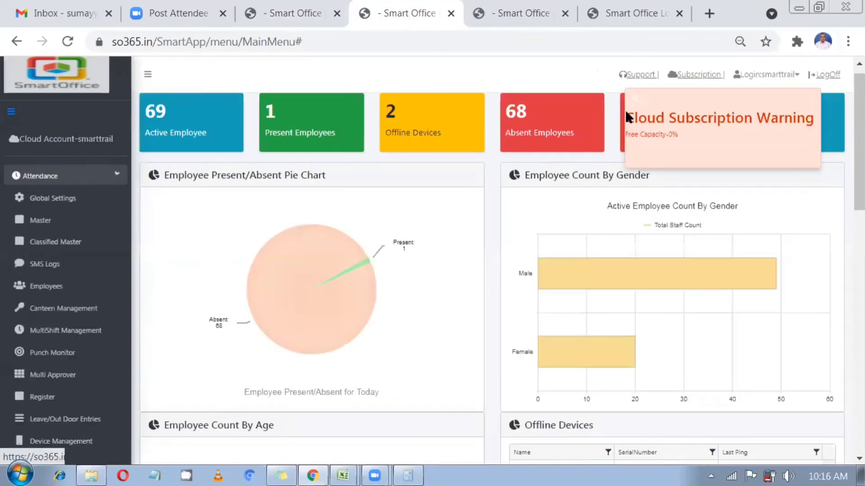
scroll(40, 390, down, 1)
scroll(40, 390, down, 3)
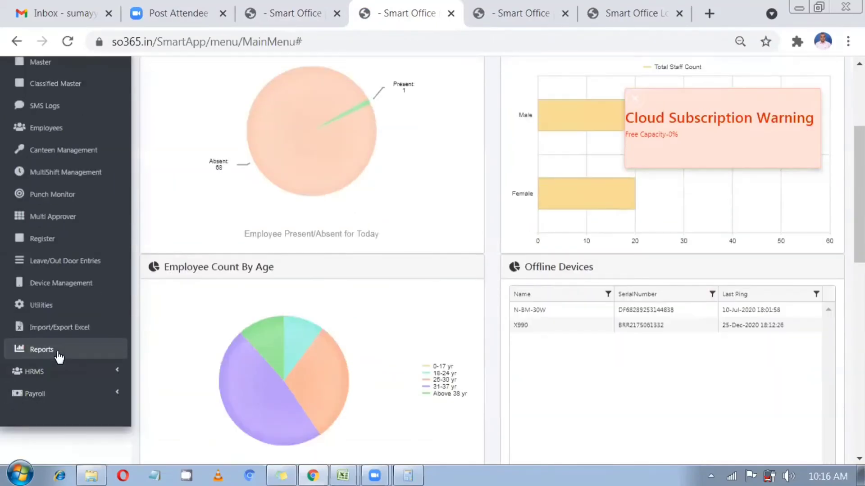
click(52, 353)
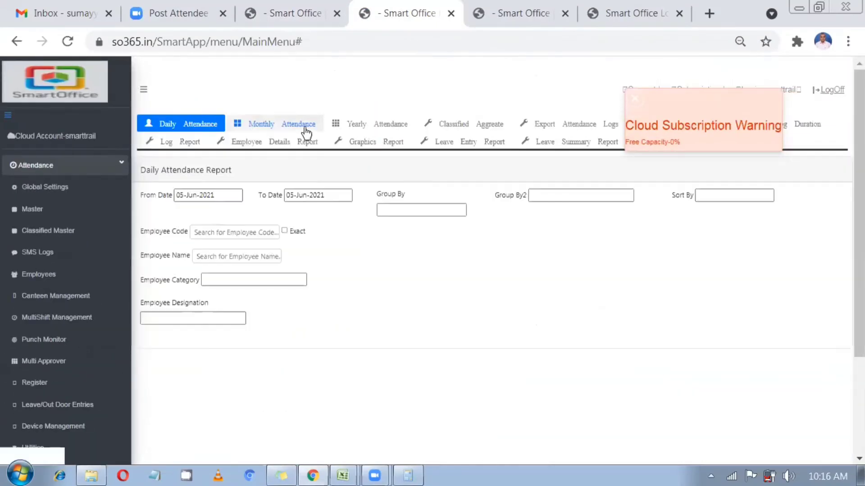
click(300, 127)
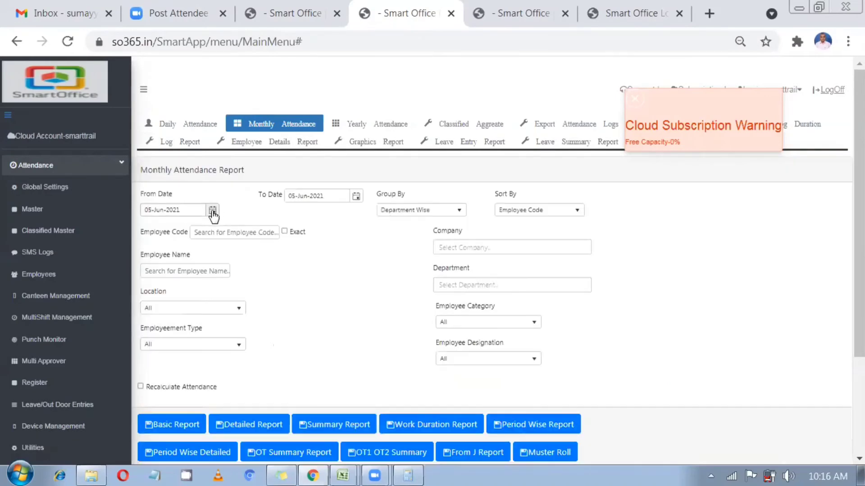
Set the report period from 01-Apr-2021 to 30-Apr-2021
click(212, 210)
click(150, 225)
click(150, 225)
click(150, 225)
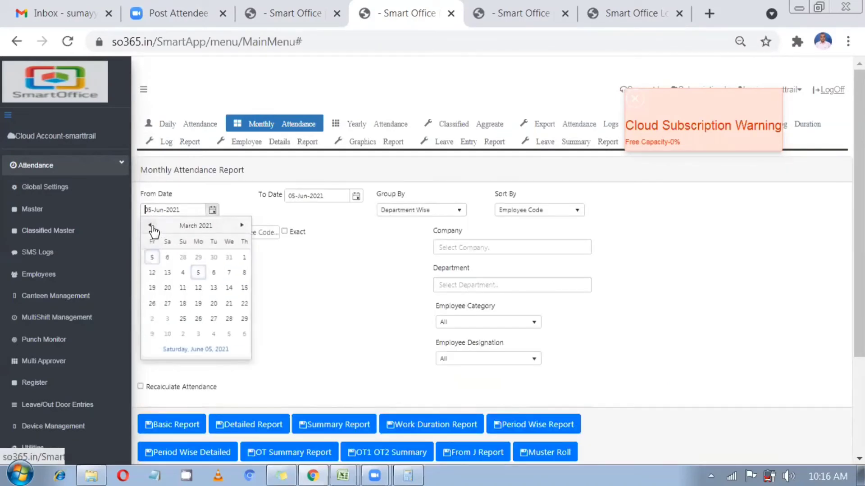
click(242, 225)
click(210, 257)
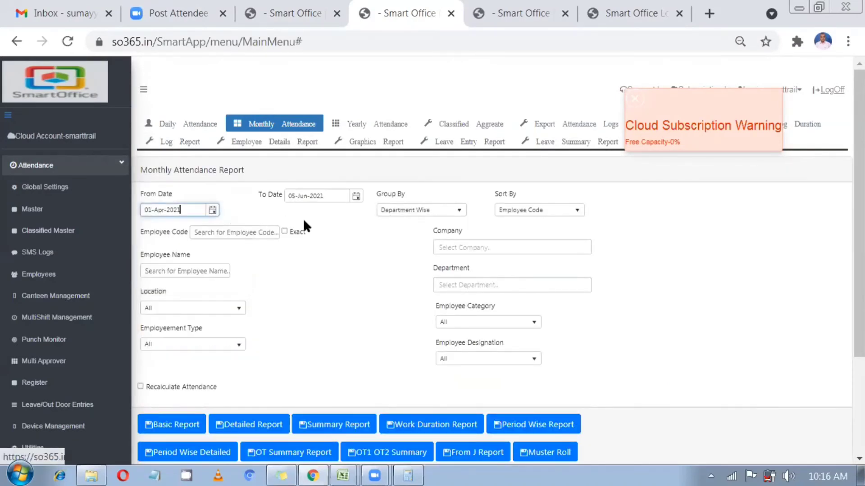
click(356, 196)
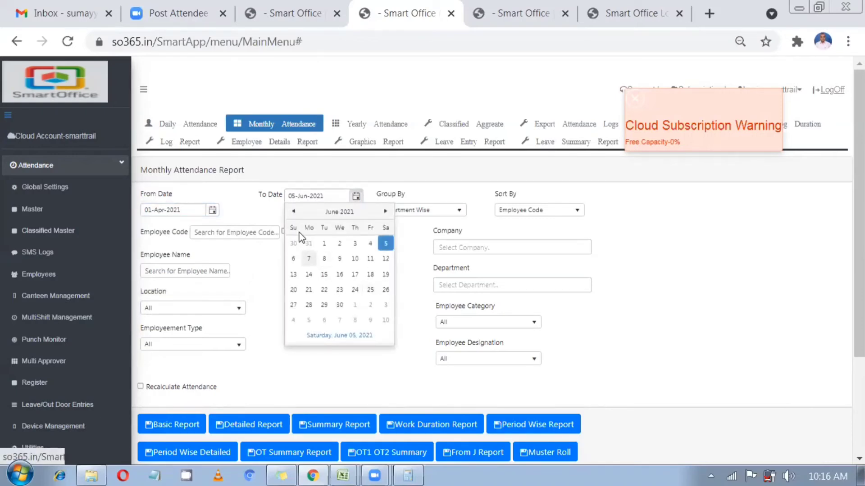
click(293, 211)
click(293, 211)
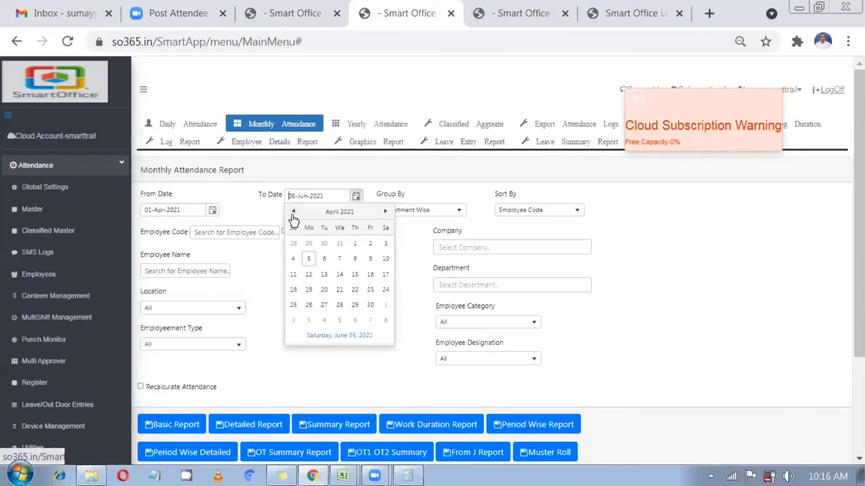
click(371, 306)
Enter employee code 14 with Exact ticked and generate the summary report
click(213, 233)
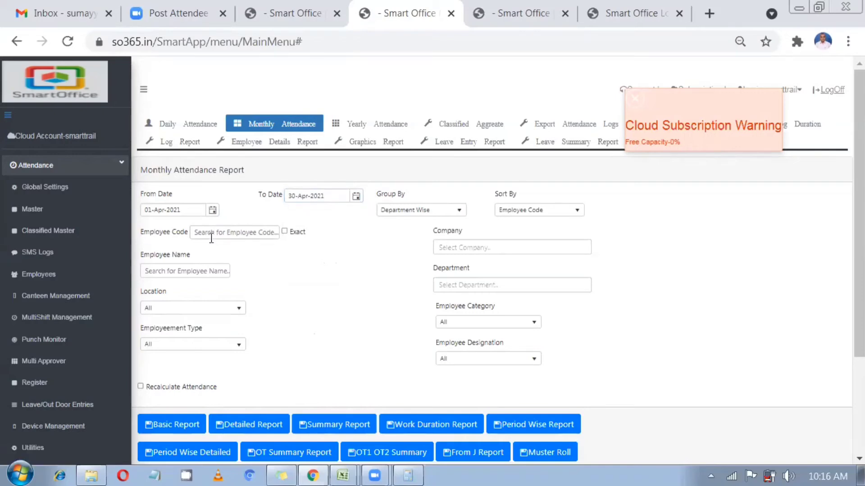
text(14)
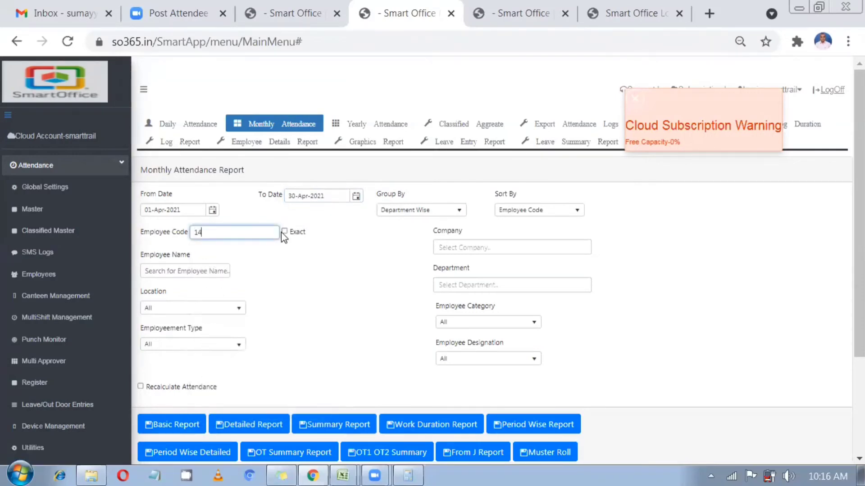
click(285, 231)
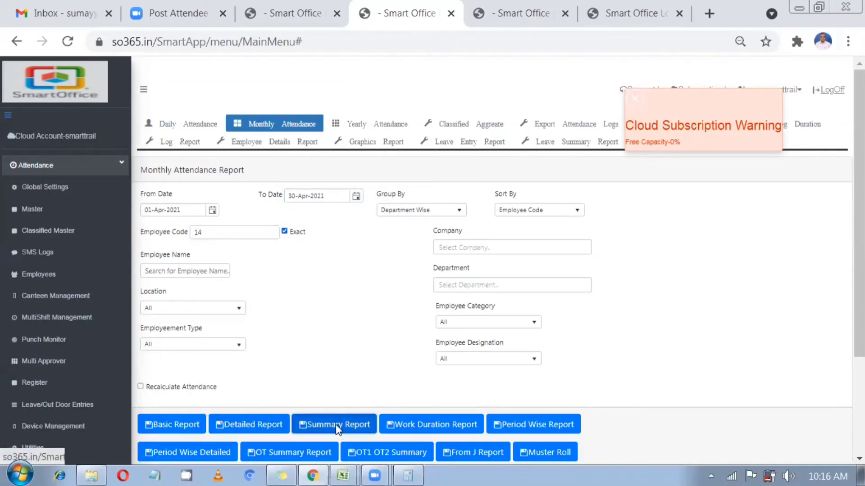
click(337, 426)
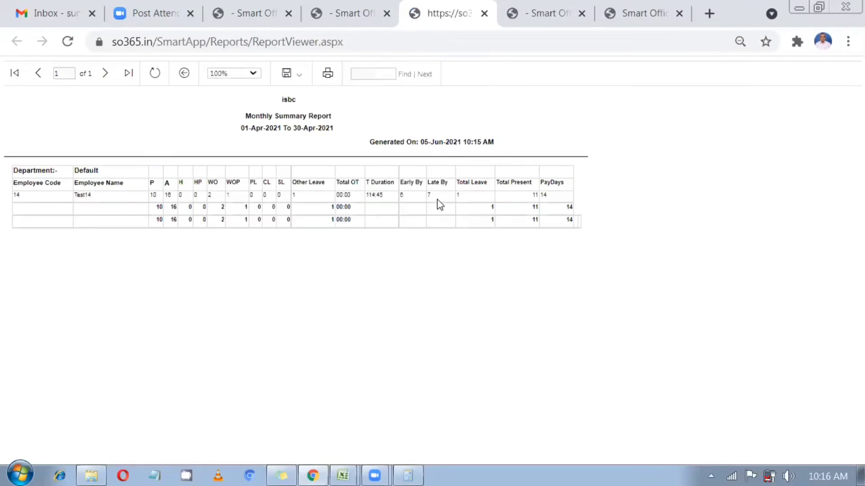
Select employee 14's Total Present value of 11 in the April 2021 summary report
drag(530, 198, 541, 198)
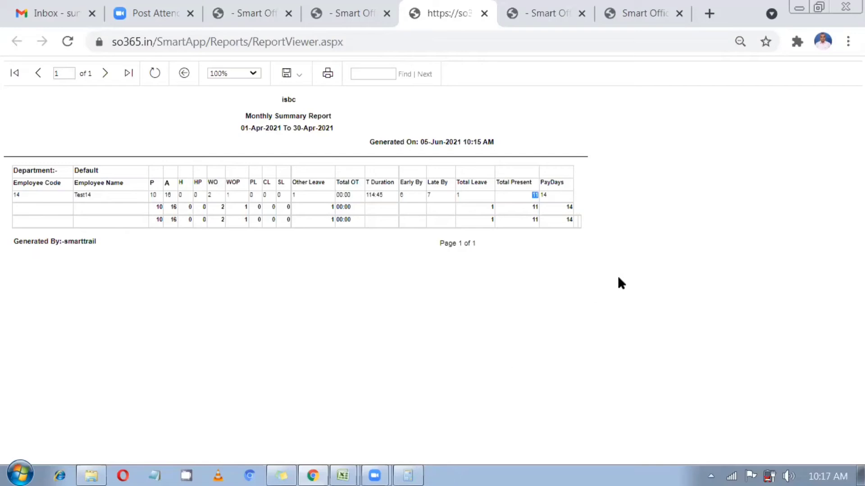
key(alt+Tab)
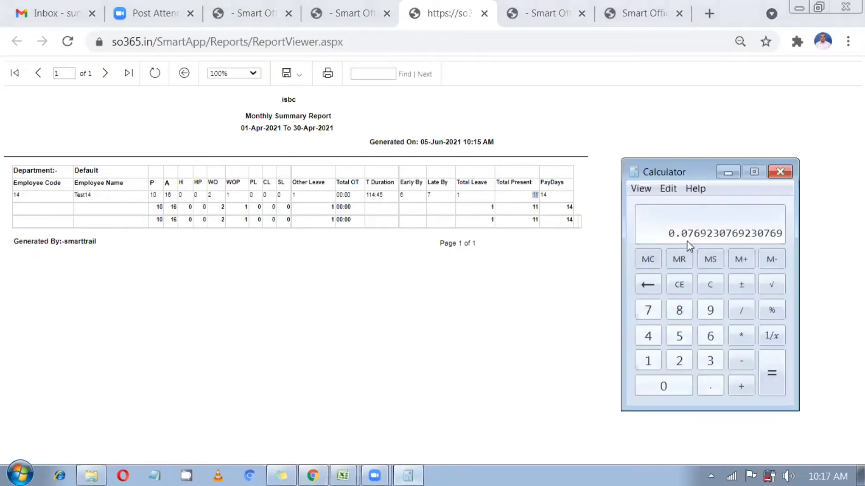
Compute 0.07 × 11 = 0.77 in Calculator, then go back to the summary report
click(706, 290)
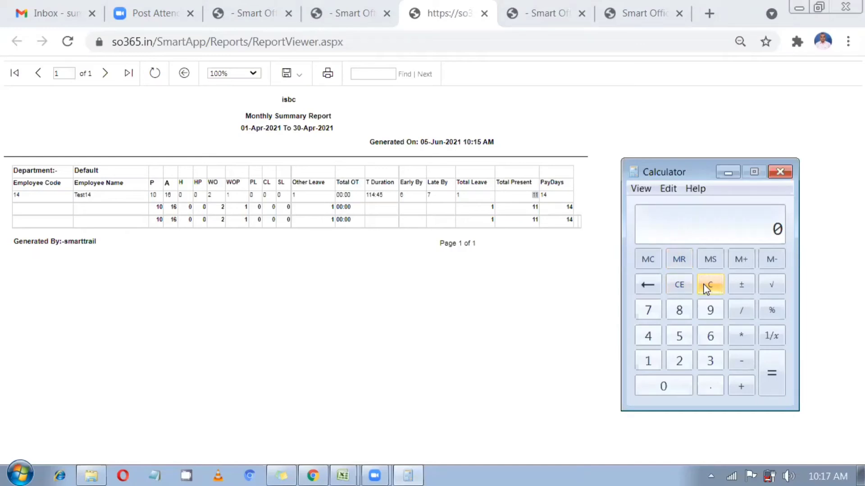
text(0.07*11)
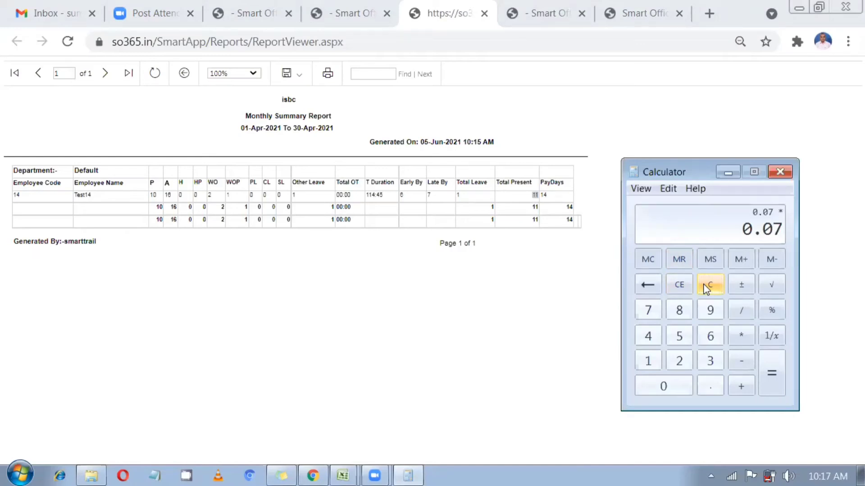
key(Return)
key(alt+Tab)
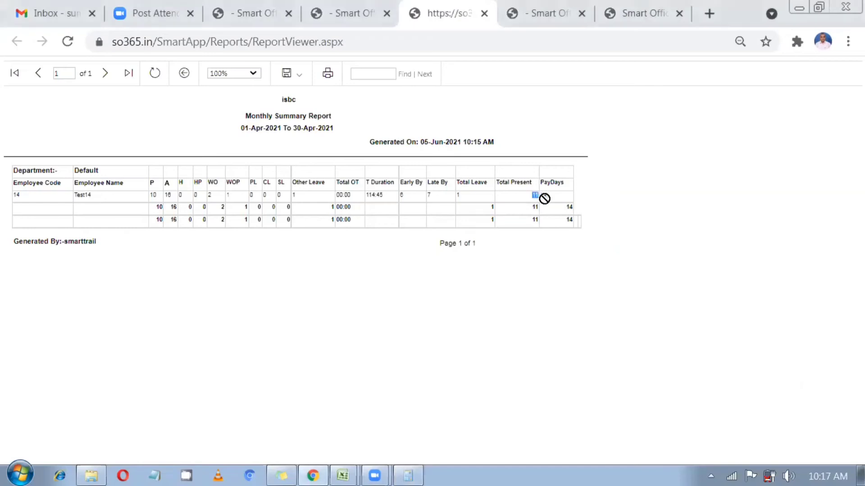
click(402, 471)
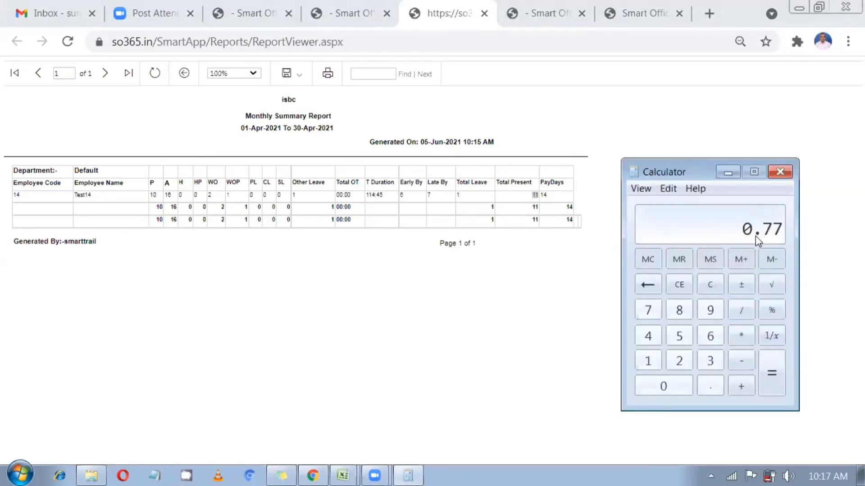
click(528, 278)
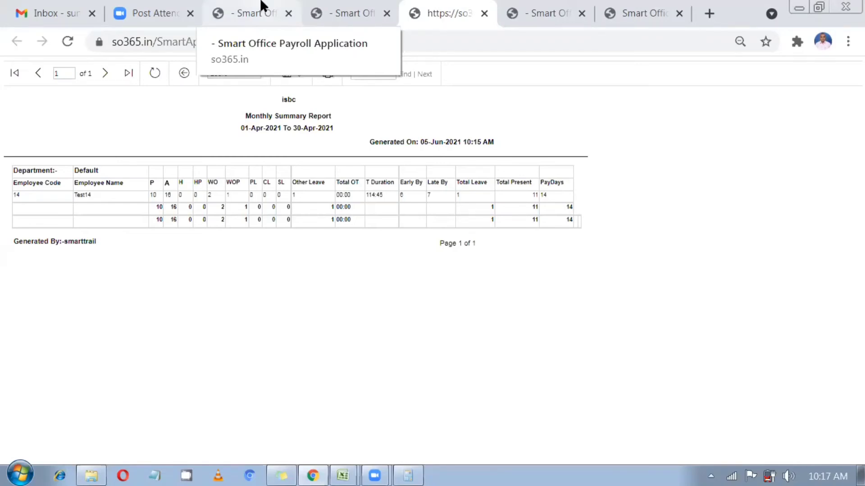
In the other Smart Office tab, review the LeaveType master list, then open Leave/Out Door Entries
click(263, 6)
drag(368, 299, 211, 392)
scroll(108, 392, up, 2)
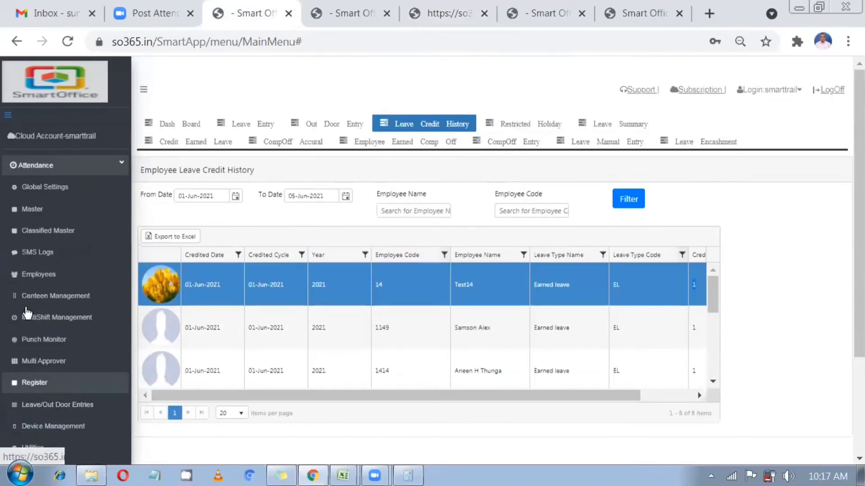
scroll(27, 312, down, 2)
click(50, 150)
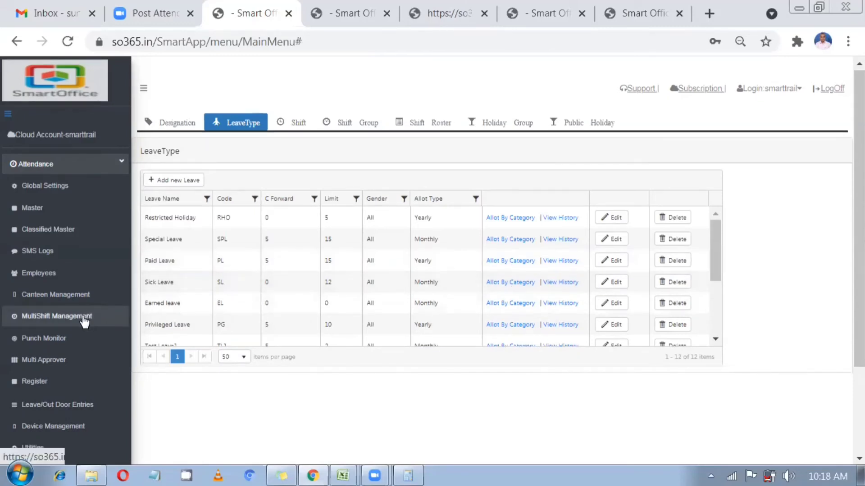
scroll(84, 321, down, 2)
click(73, 327)
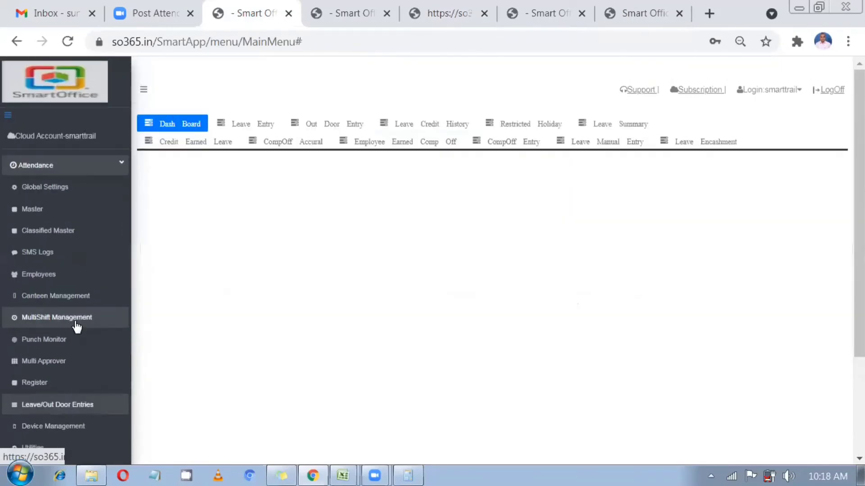
Check employee 14's 0.77 RHO credit in Leave Credit History, then open the 2021 Leave Summary
click(445, 131)
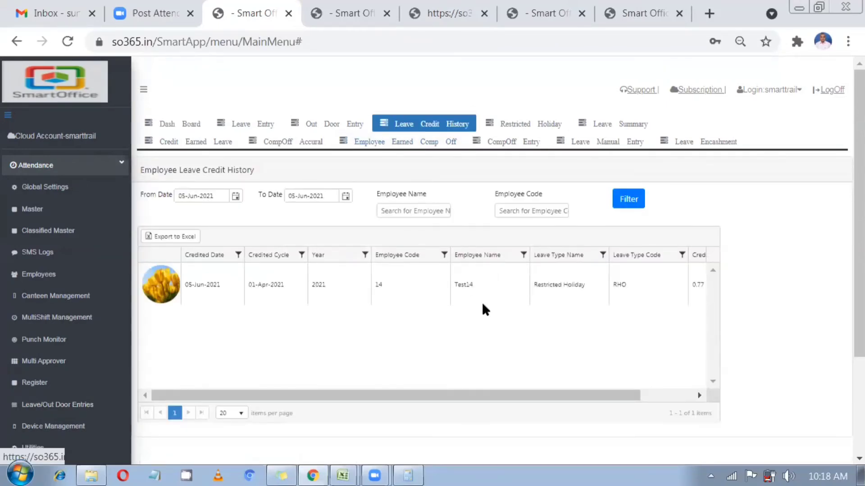
drag(509, 398, 529, 400)
click(673, 293)
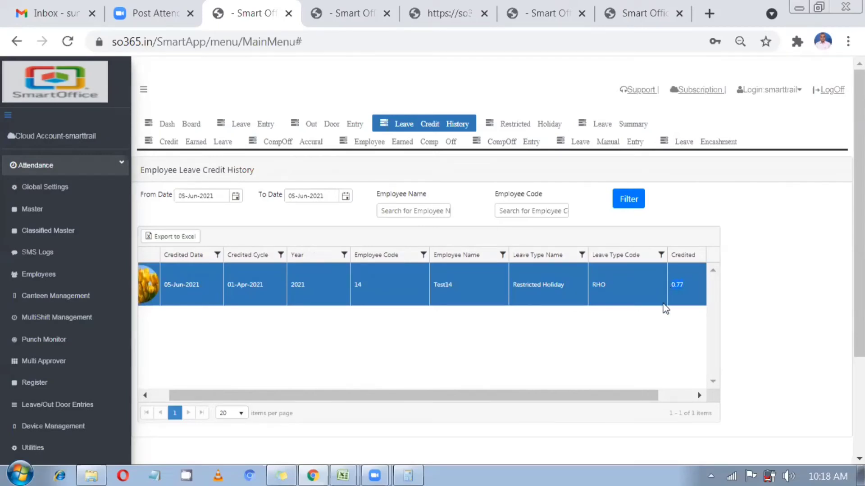
drag(636, 400, 688, 401)
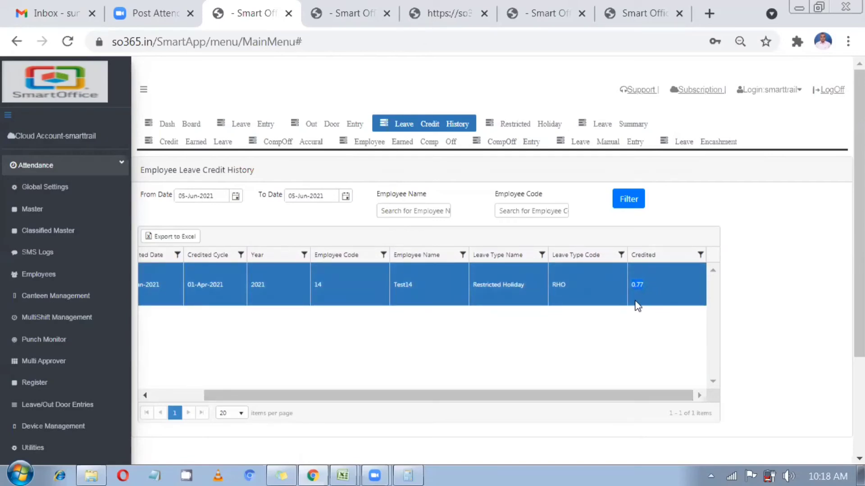
click(586, 132)
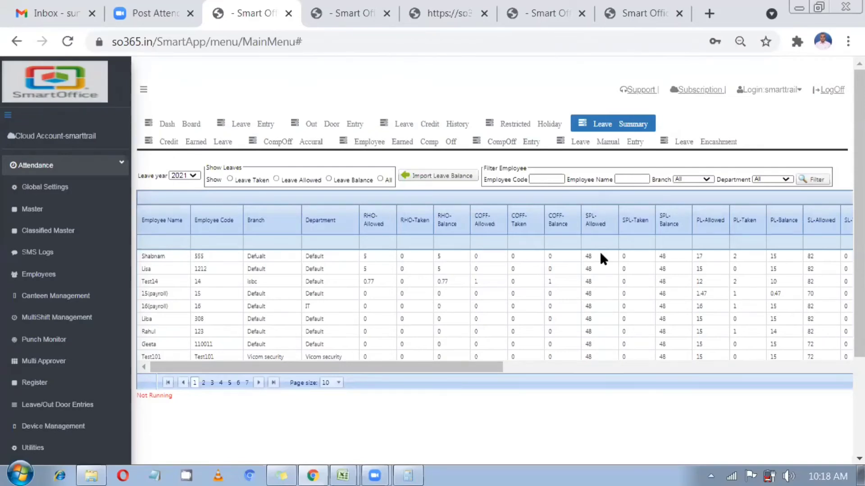
click(482, 255)
drag(458, 366, 755, 401)
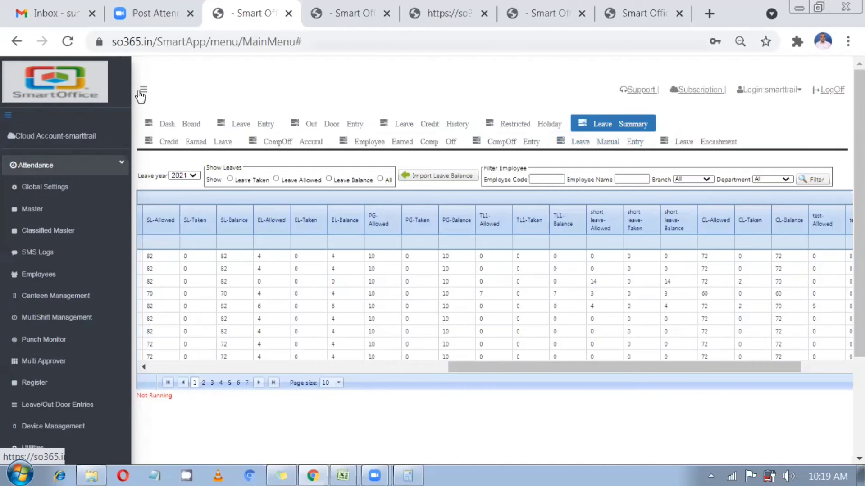
List the June 2021 leave entries and preview employee 14's CC leave details without changing them
click(242, 128)
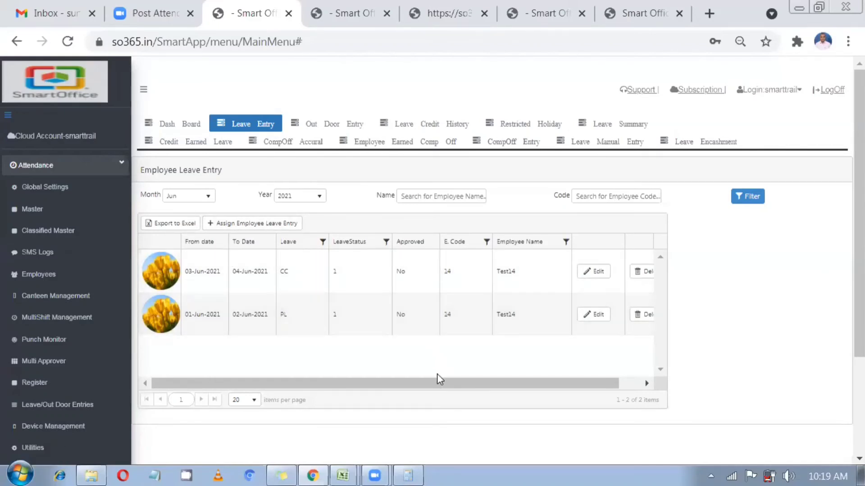
drag(452, 383, 478, 383)
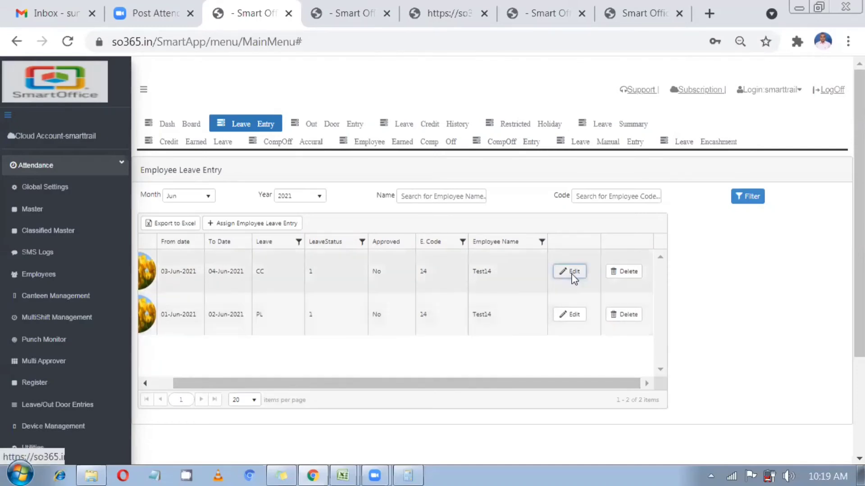
click(571, 273)
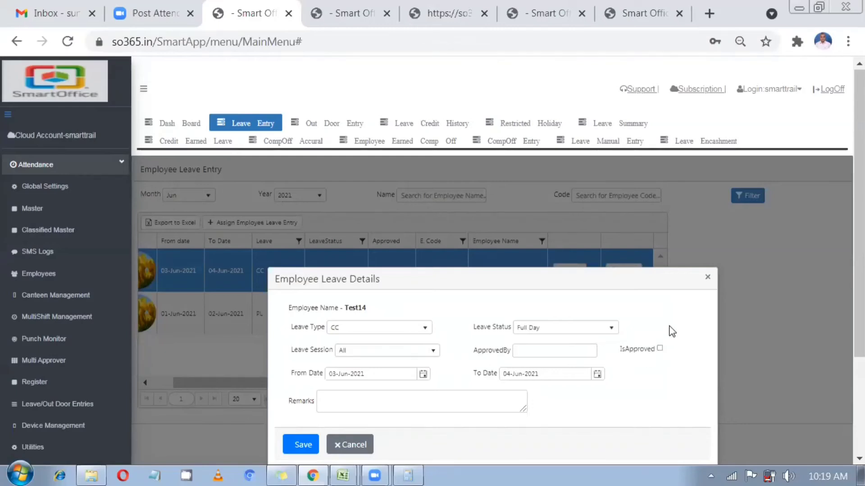
click(709, 279)
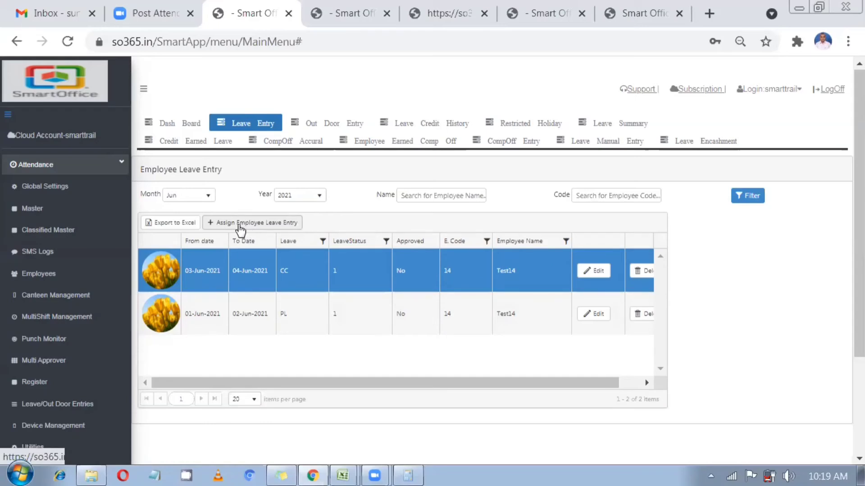
Create a Full Day, session All, CC leave entry for 05-Jun-2021 and tick employee 14
click(240, 230)
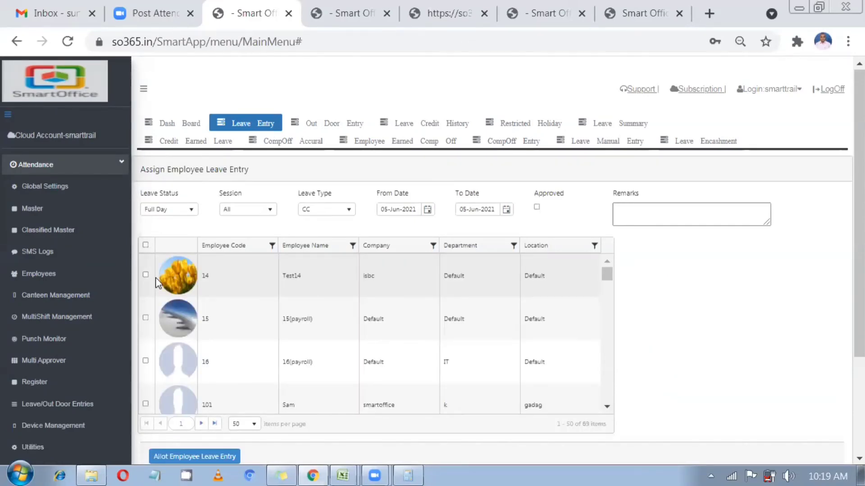
click(187, 216)
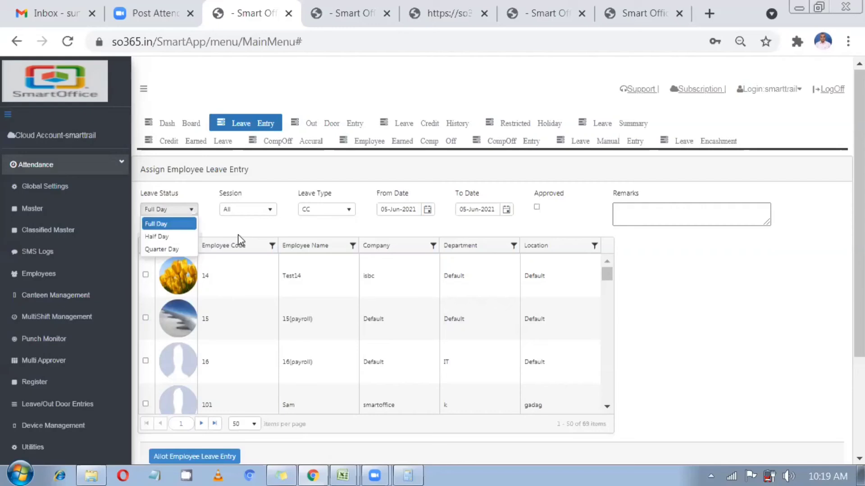
click(253, 212)
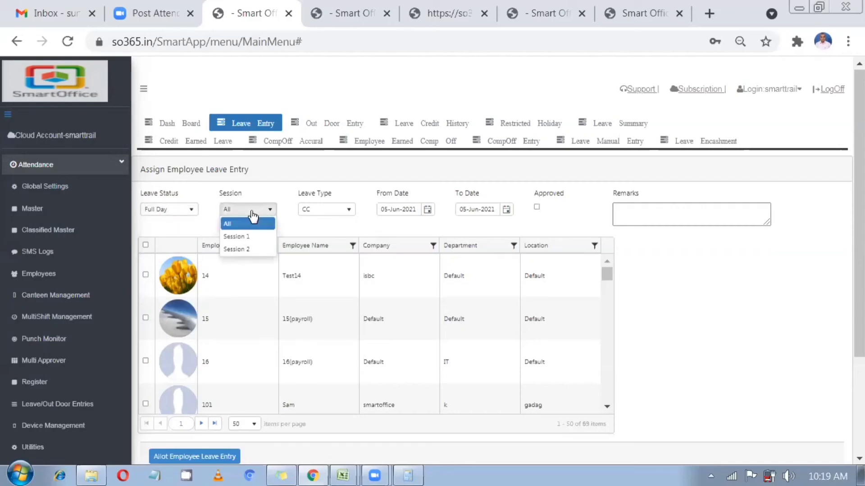
click(285, 234)
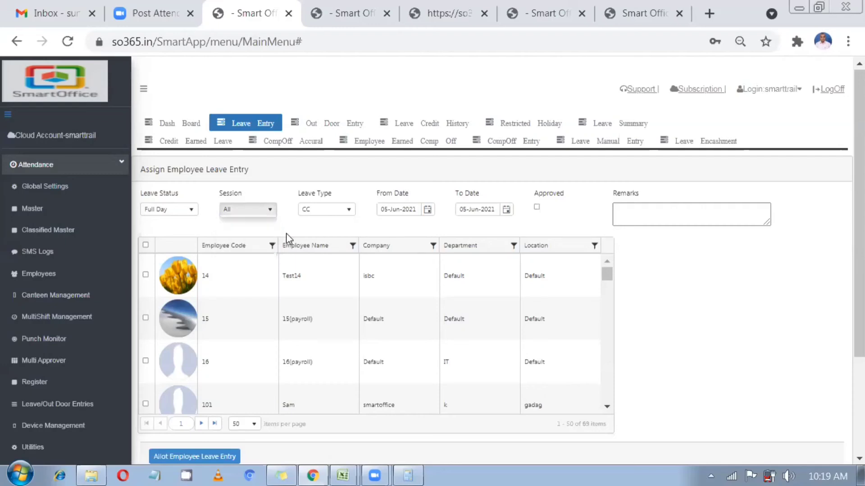
click(327, 217)
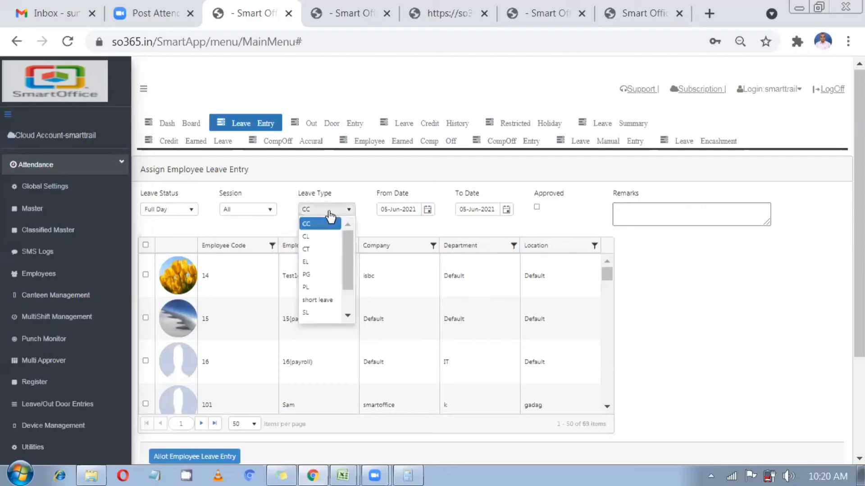
click(376, 230)
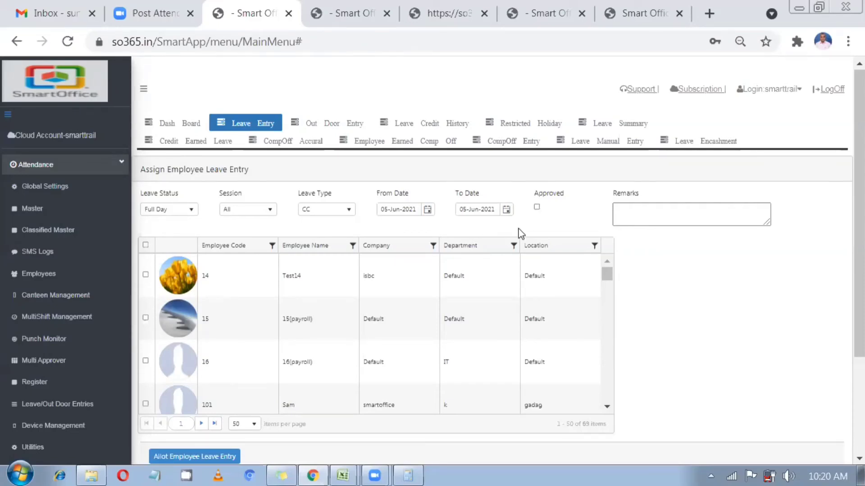
click(145, 275)
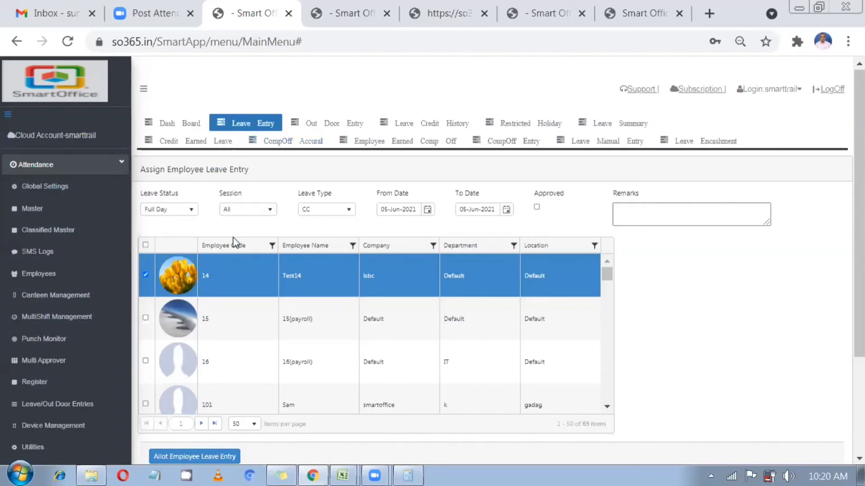
scroll(252, 288, down, 2)
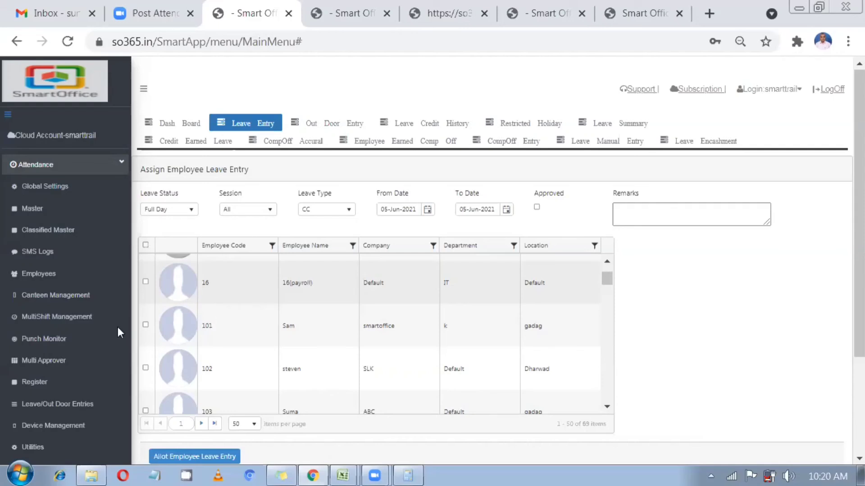
scroll(31, 369, down, 2)
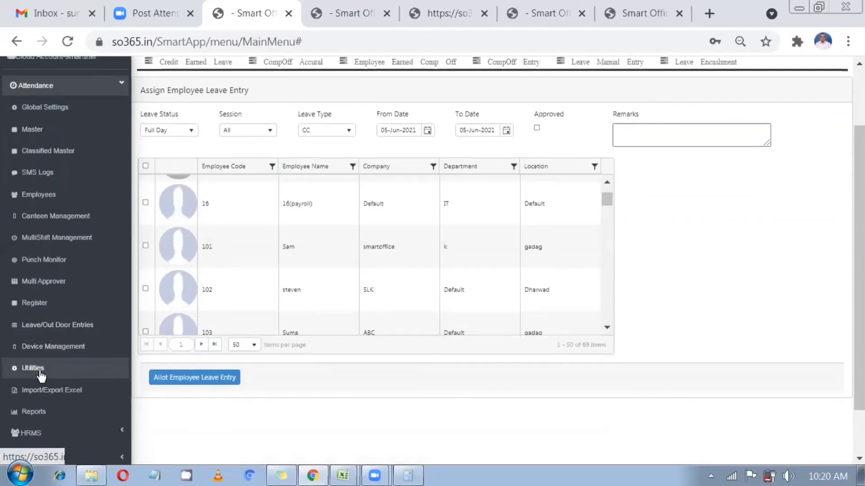
Open Pending Approval and select employee 14's PL regularization for 01–02 Jun instead of CC
click(42, 369)
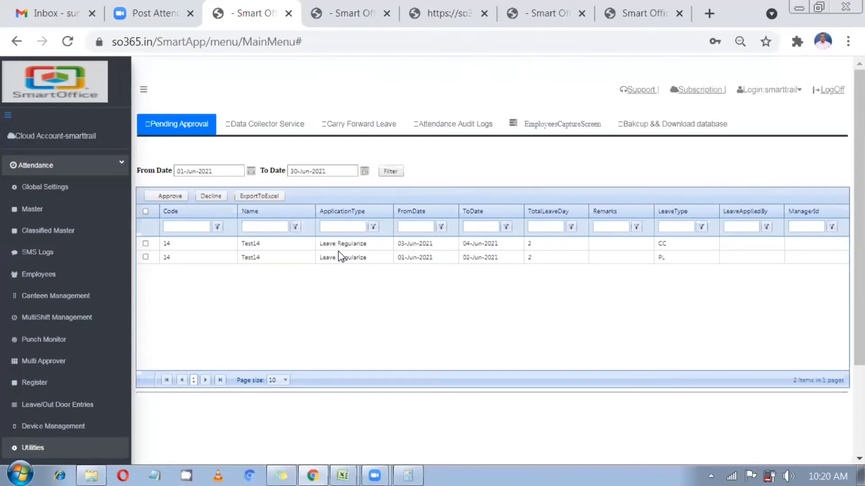
click(686, 243)
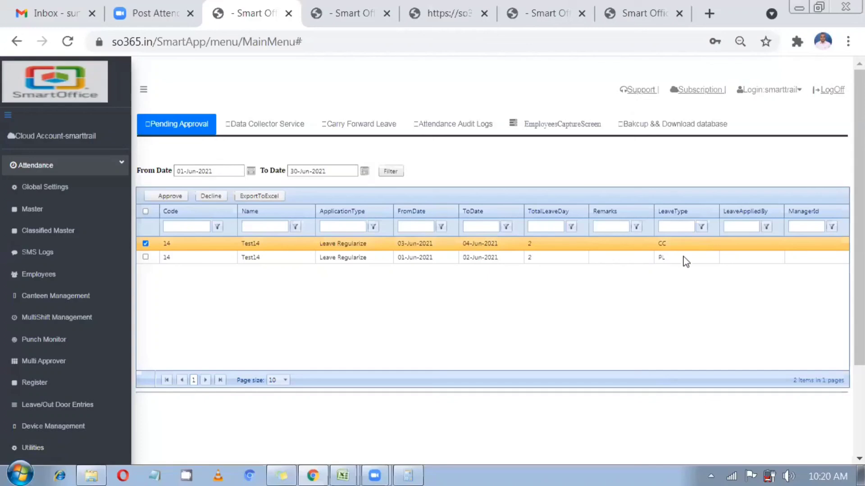
click(684, 258)
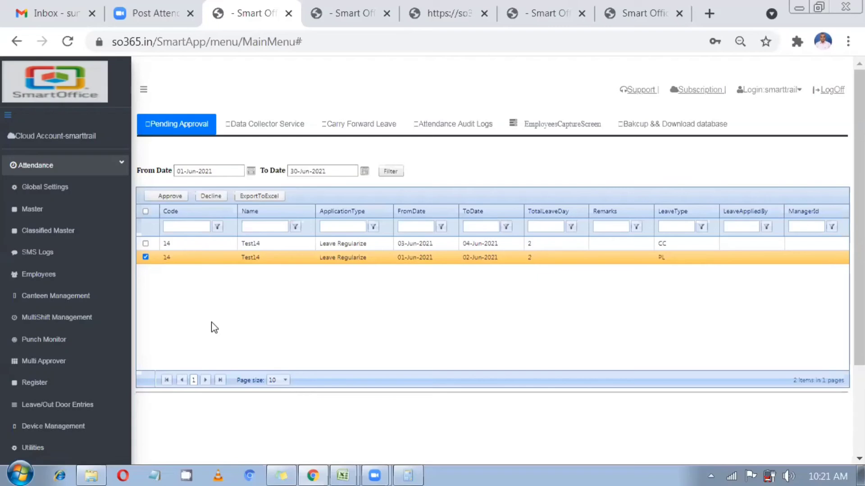
scroll(77, 356, down, 3)
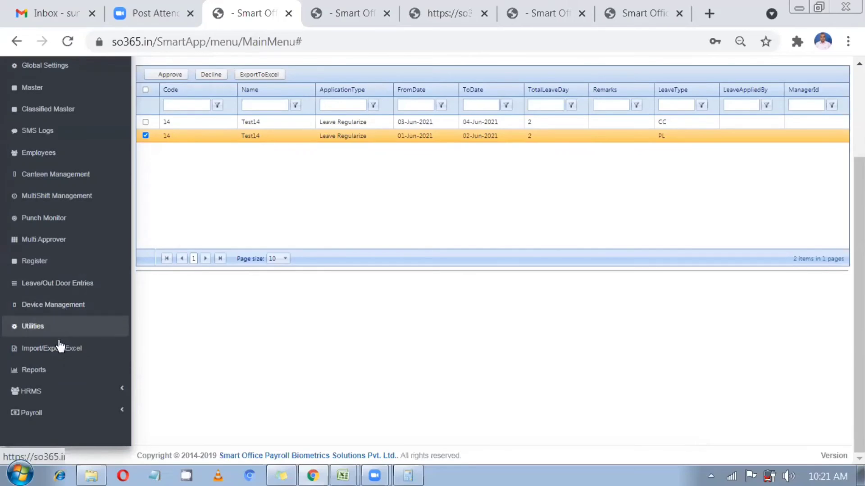
Open Import/Export Excel on the Employee Leave Balance import for year 2021
click(61, 349)
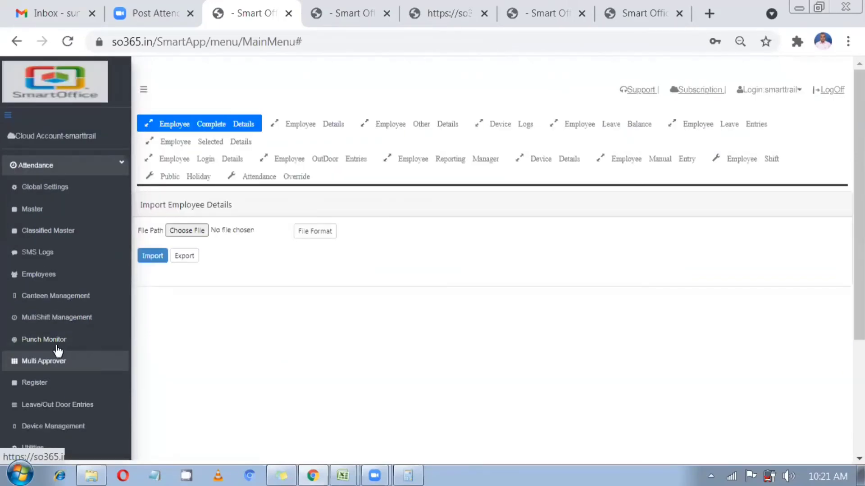
scroll(57, 348, down, 4)
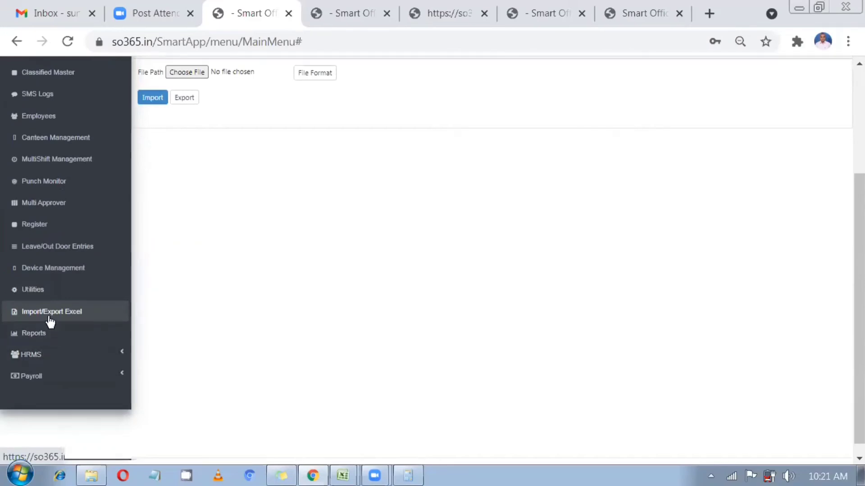
scroll(307, 283, up, 4)
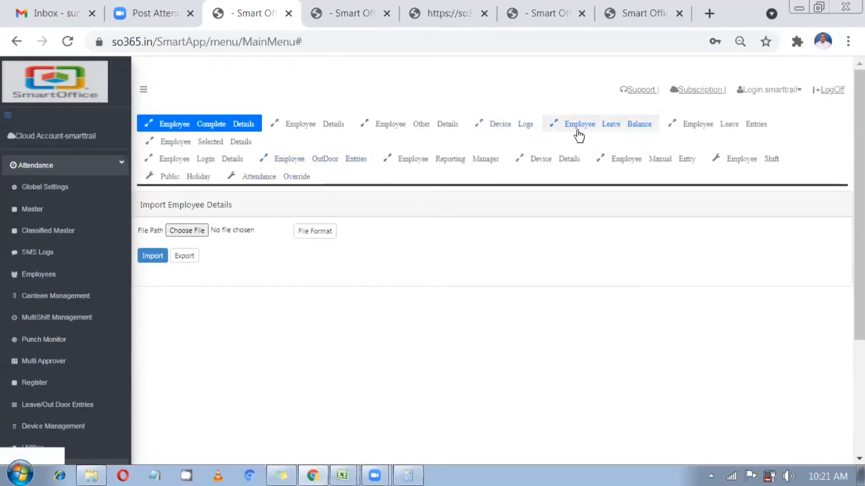
click(640, 132)
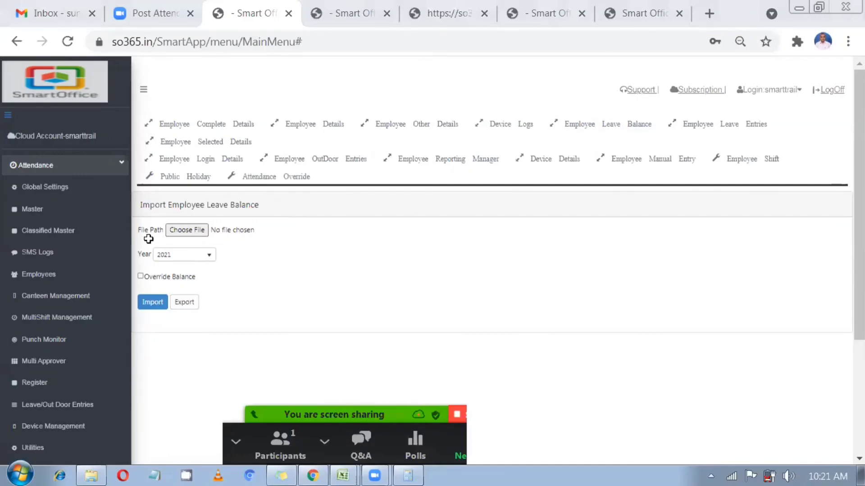
In Excel, autofit column A and clear the leave balance columns B through O
key(alt+Tab)
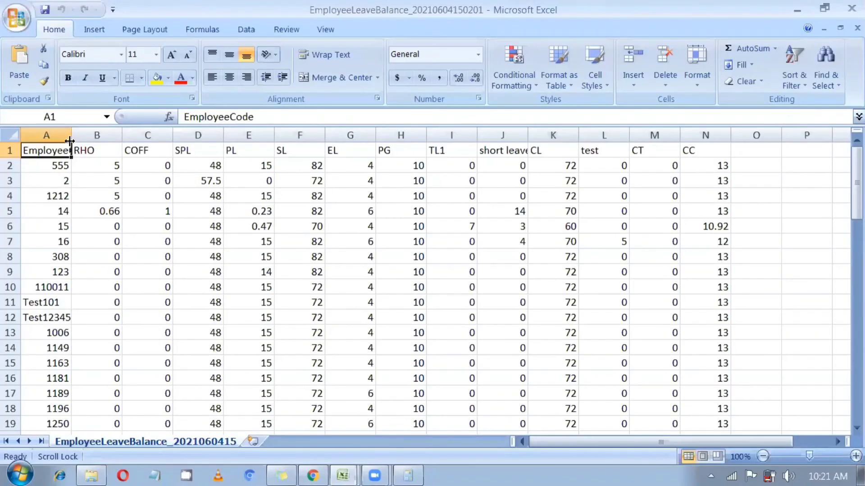
double_click(71, 135)
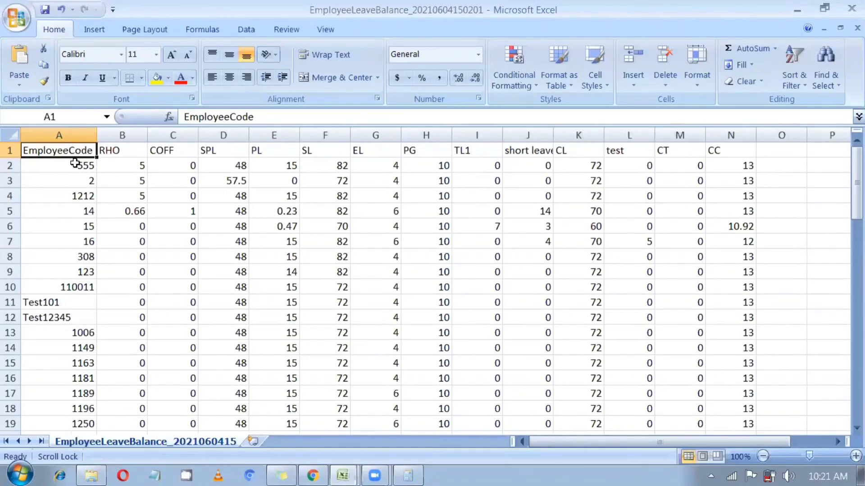
click(75, 166)
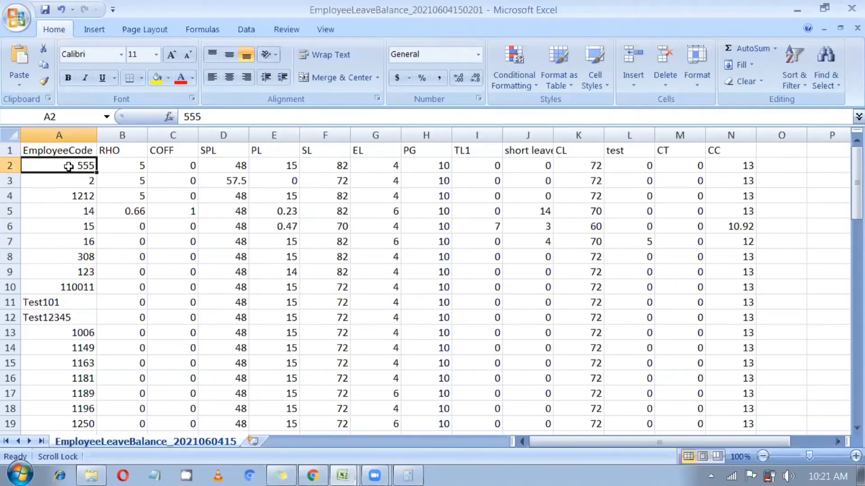
drag(120, 150, 335, 182)
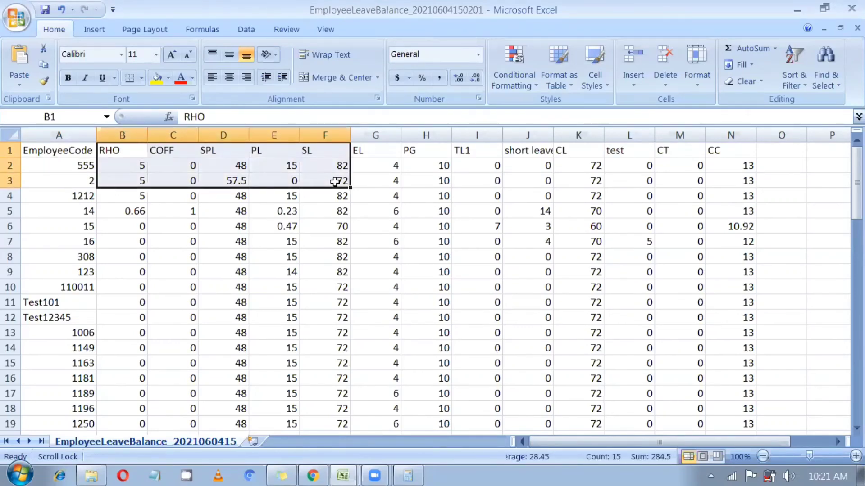
drag(336, 212, 279, 211)
drag(120, 150, 770, 484)
key(ctrl+BackSpace)
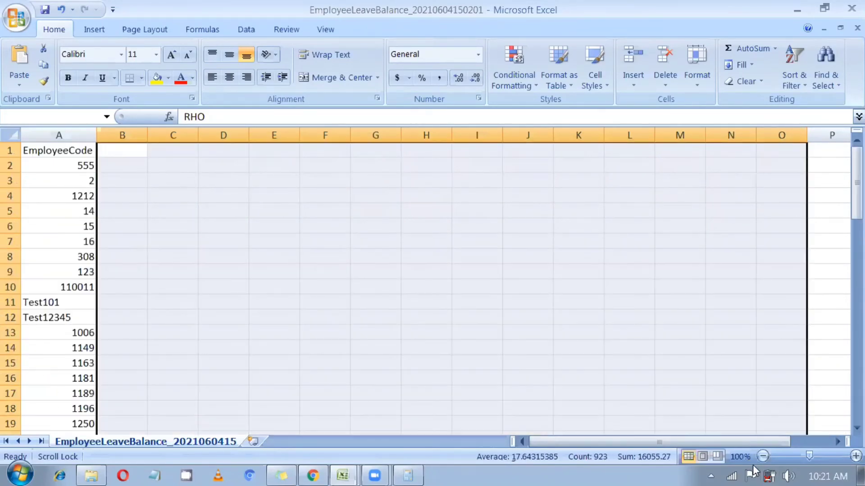
click(243, 253)
Delete every employee code below 555 in column A
click(76, 178)
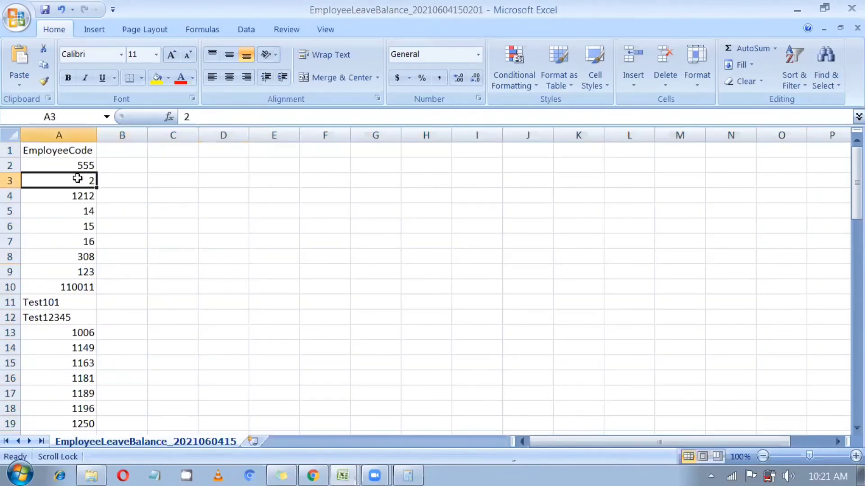
key(ctrl+shift+Down)
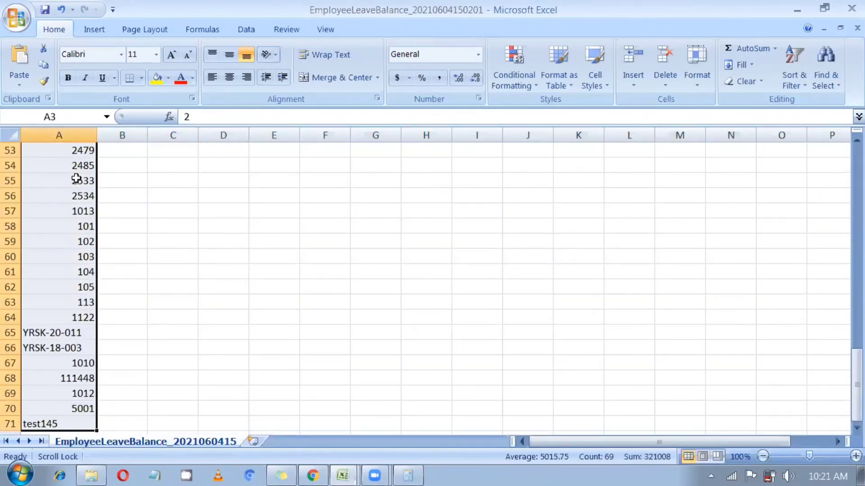
key(Delete)
key(ctrl+BackSpace)
Erase the garbled text in B1 and quit the background typing tool causing it
click(116, 145)
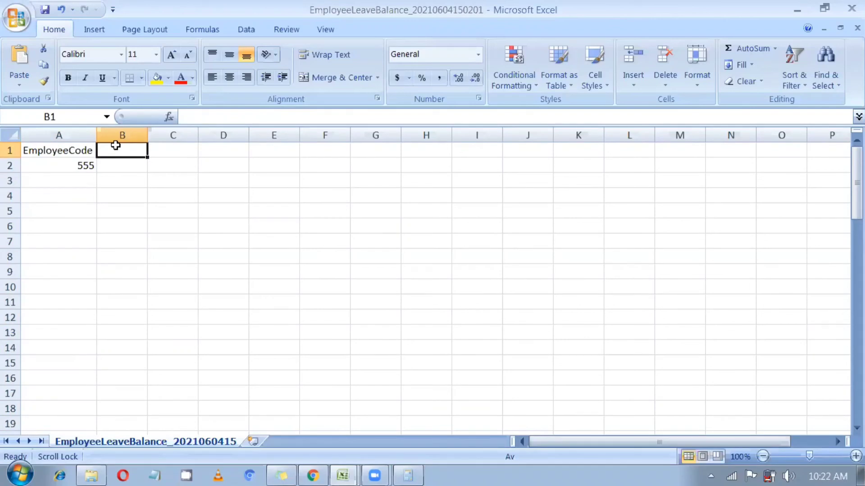
text((CN)
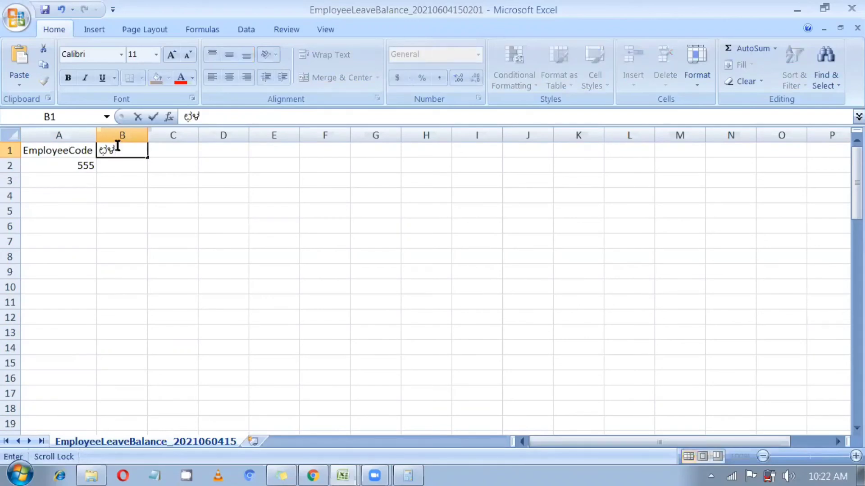
key(BackSpace)
key(BackSpace)
key(BackSpace)
click(712, 473)
right_click(706, 415)
click(748, 407)
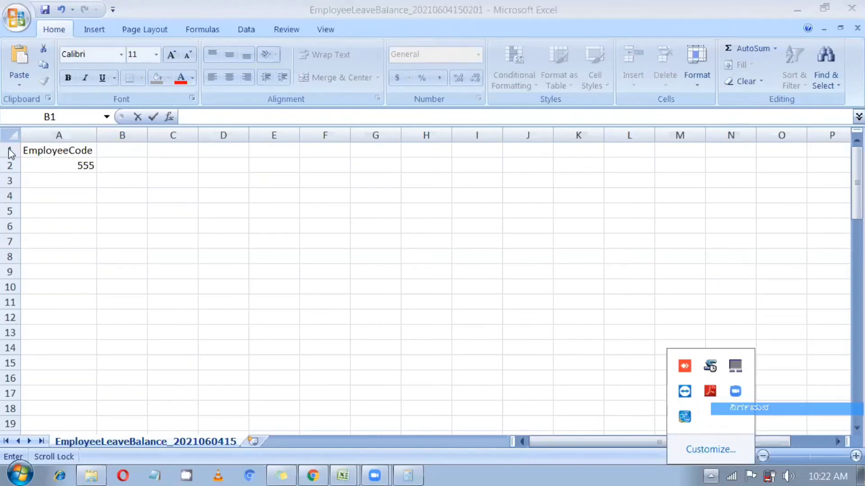
Enter the header CL in B1 and a balance of 3 in B2
click(115, 153)
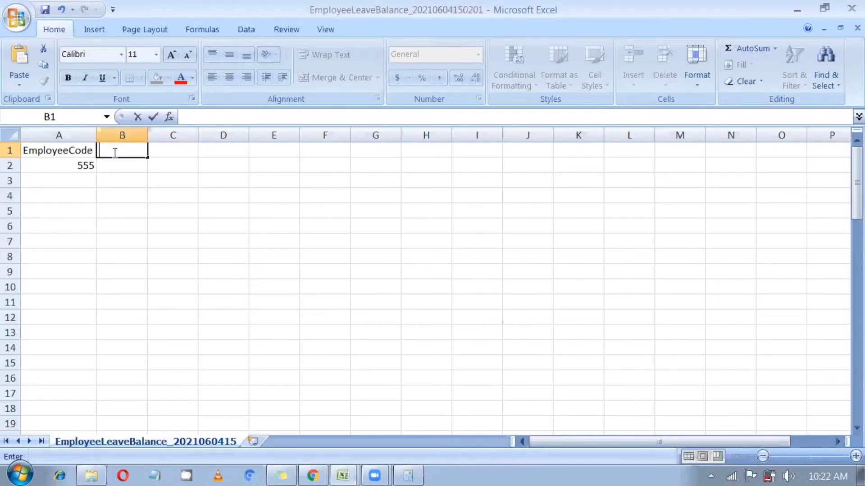
text(CL)
click(134, 163)
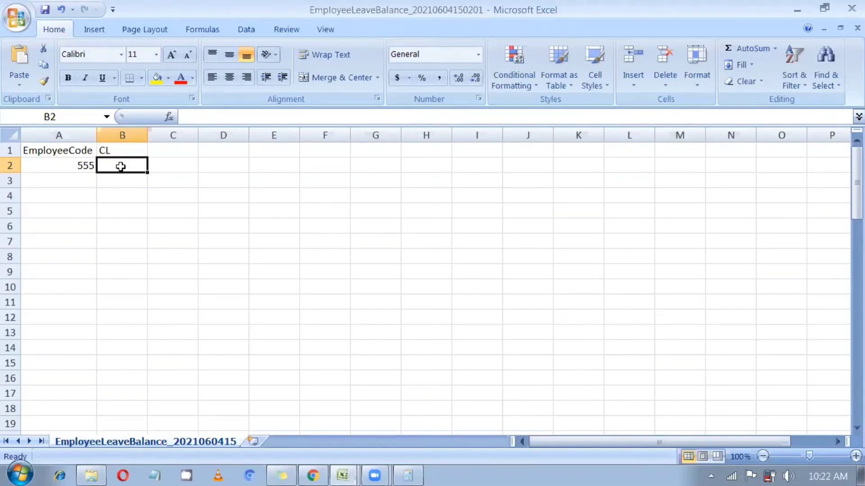
text(3)
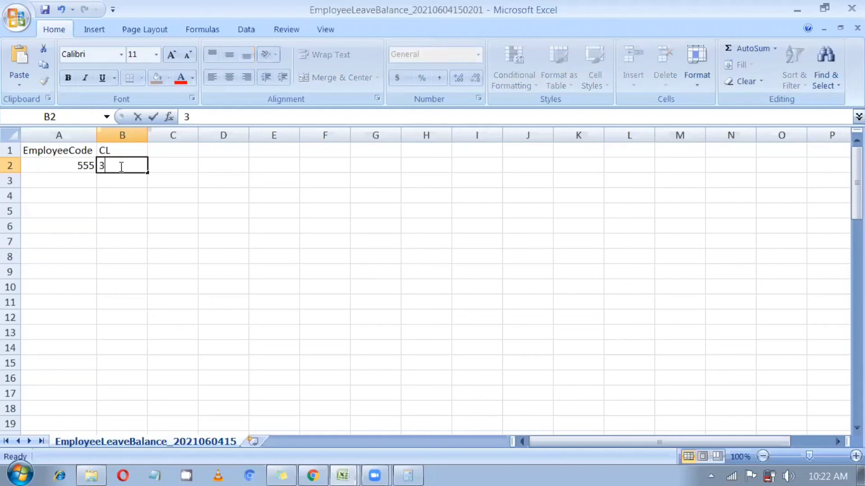
click(89, 206)
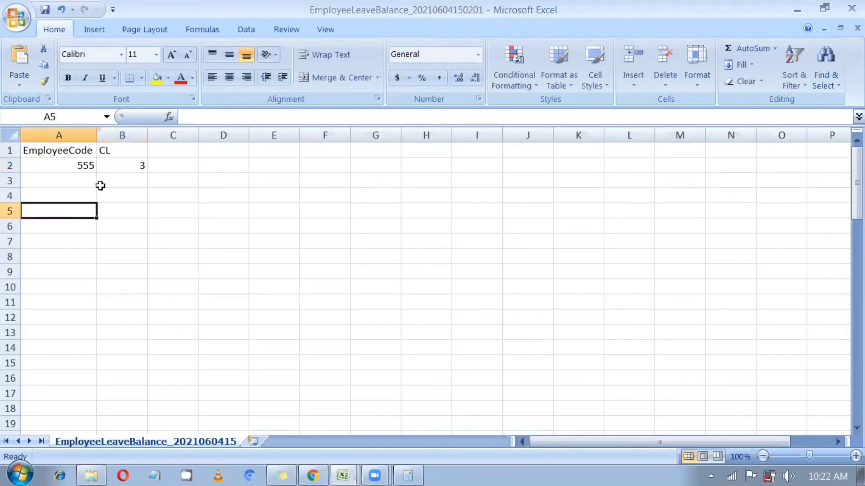
Return to SmartOffice in Chrome and open the Employee Leave Entries import form
click(316, 472)
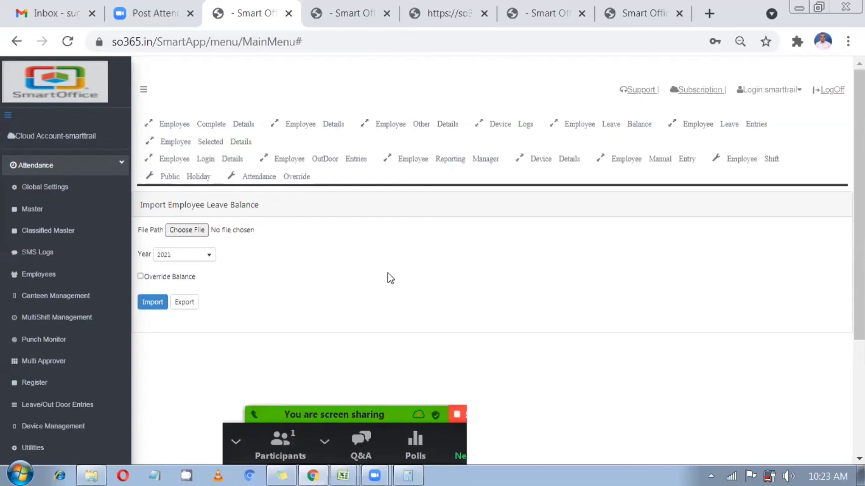
click(713, 130)
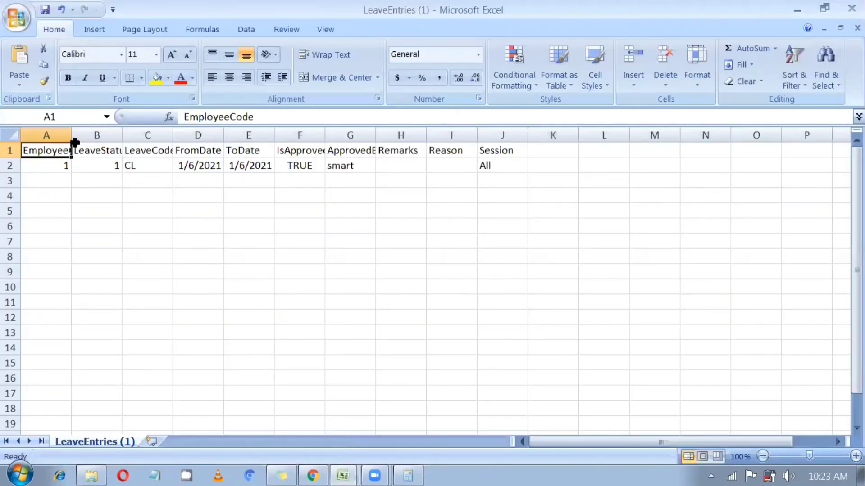
click(67, 164)
double_click(71, 136)
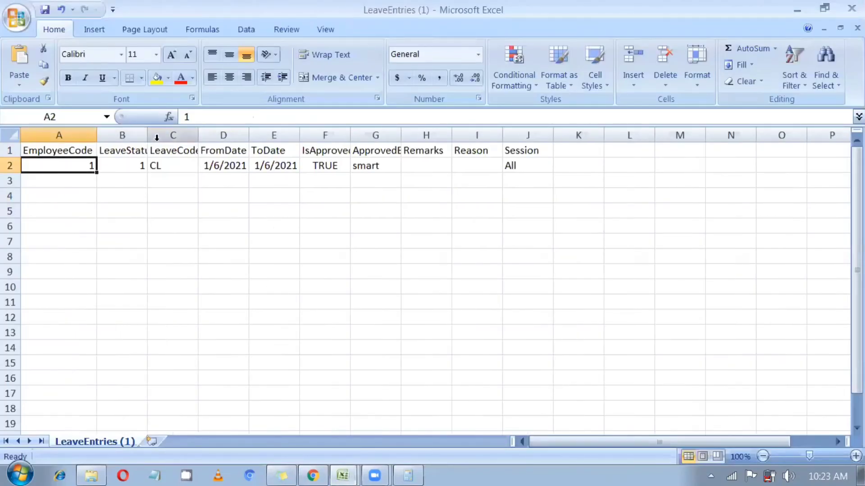
click(152, 135)
double_click(148, 135)
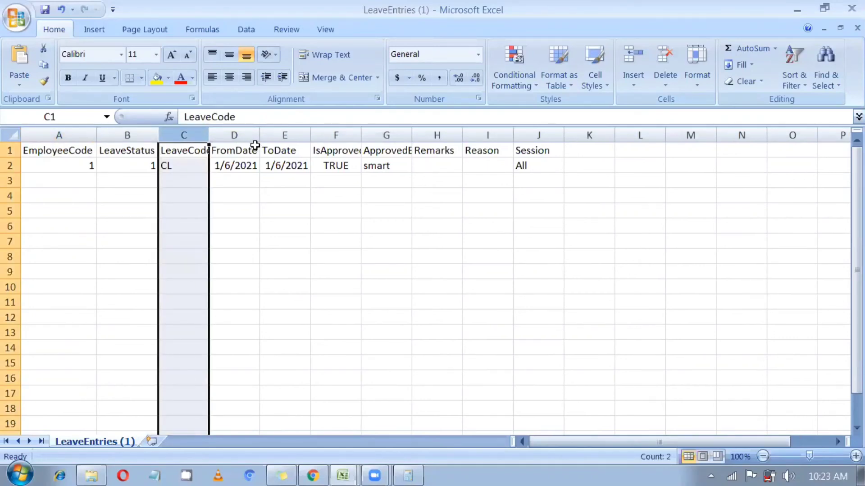
double_click(208, 135)
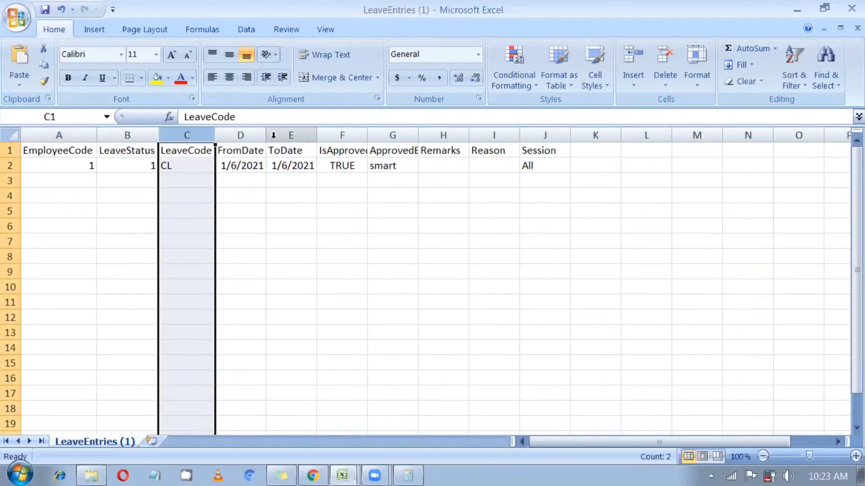
double_click(370, 131)
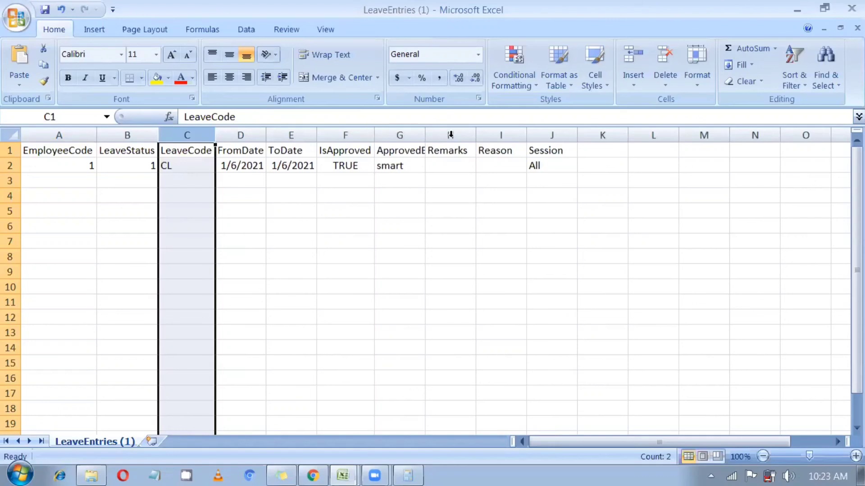
double_click(425, 132)
click(116, 169)
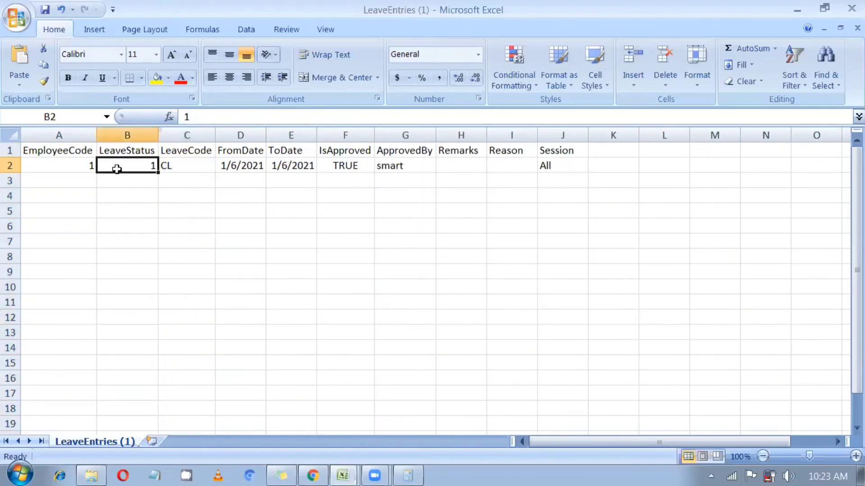
click(45, 165)
click(126, 167)
click(195, 167)
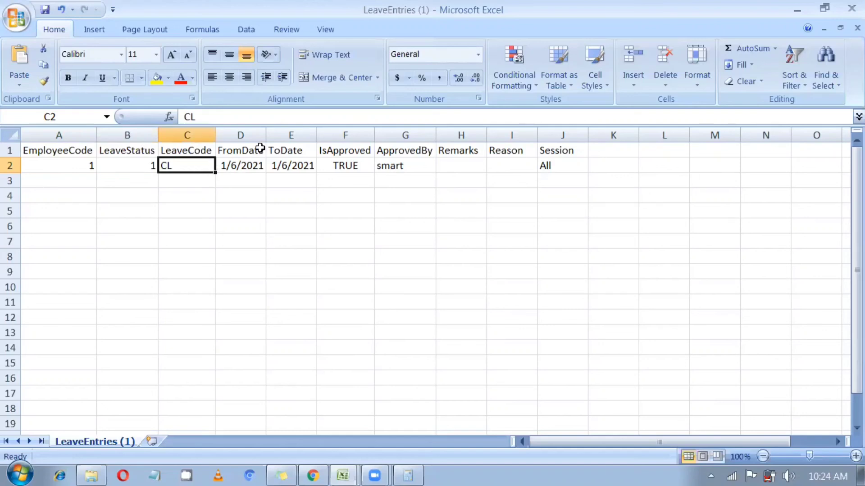
Give the FromDate and ToDate columns D:E the custom date format yyyy-MM-dd
drag(260, 135, 288, 136)
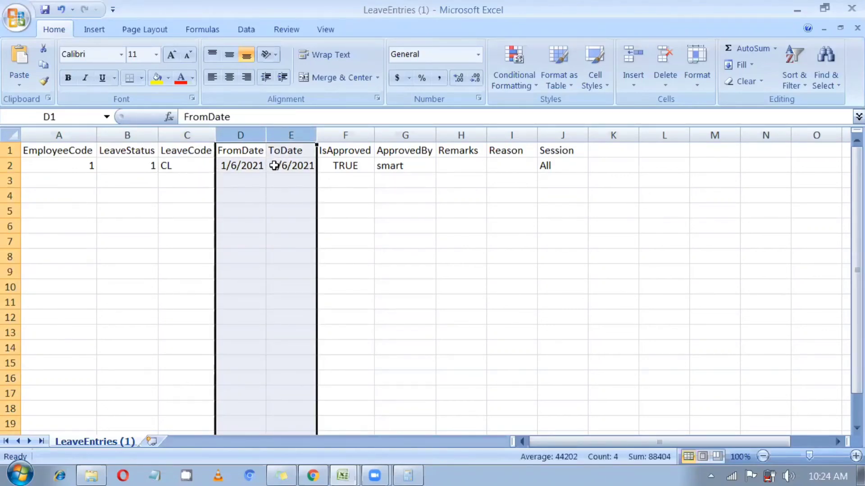
right_click(275, 165)
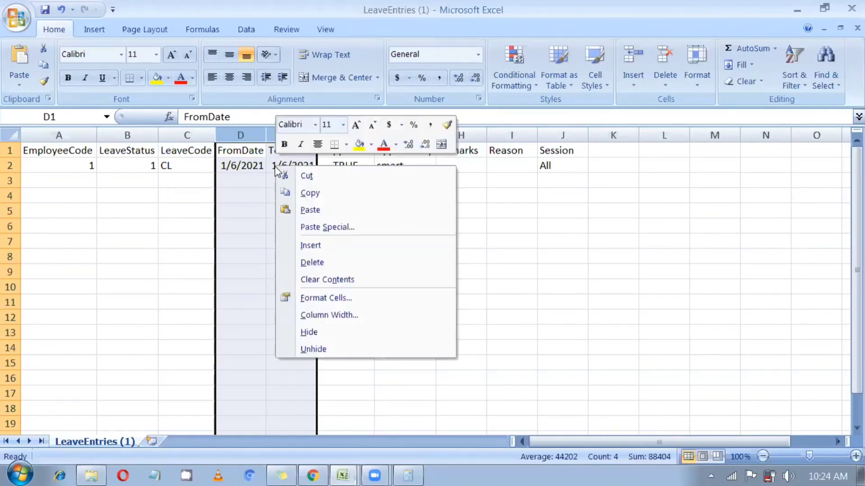
click(312, 298)
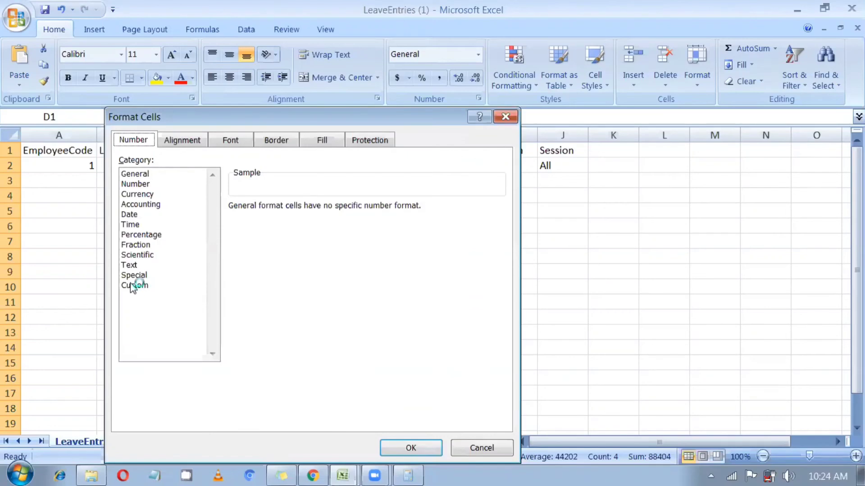
click(132, 285)
drag(255, 220, 226, 220)
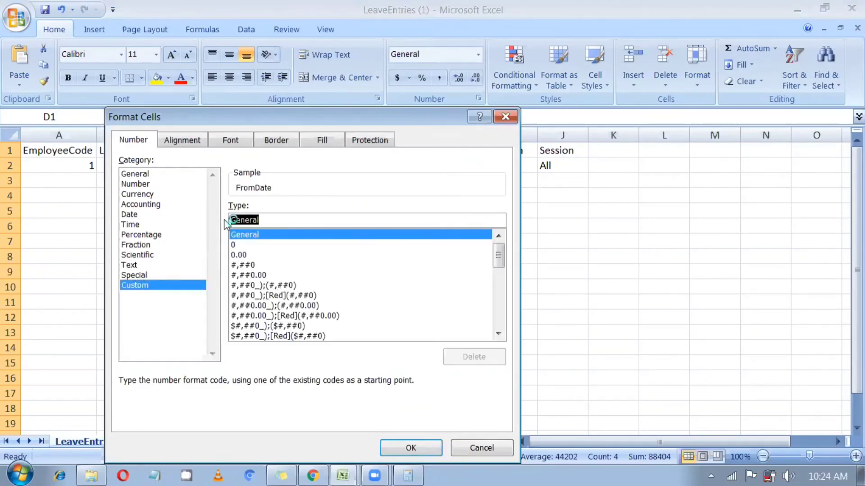
text(dyyy-)
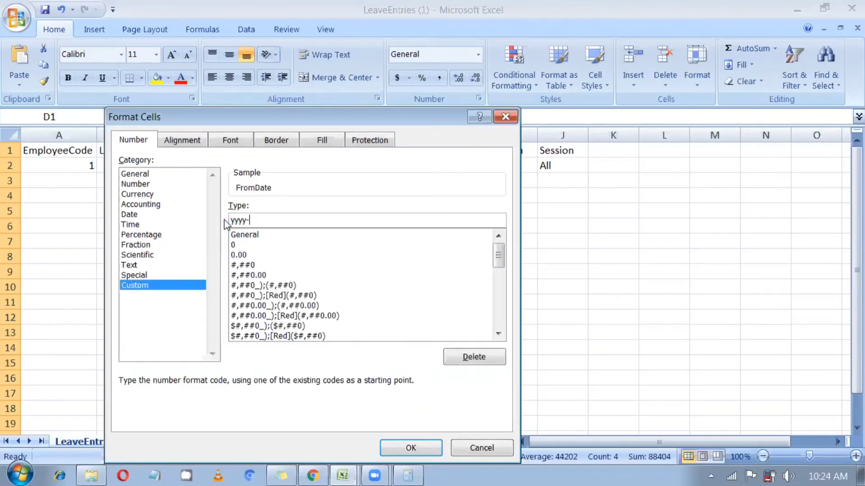
text(MM-dd)
key(Return)
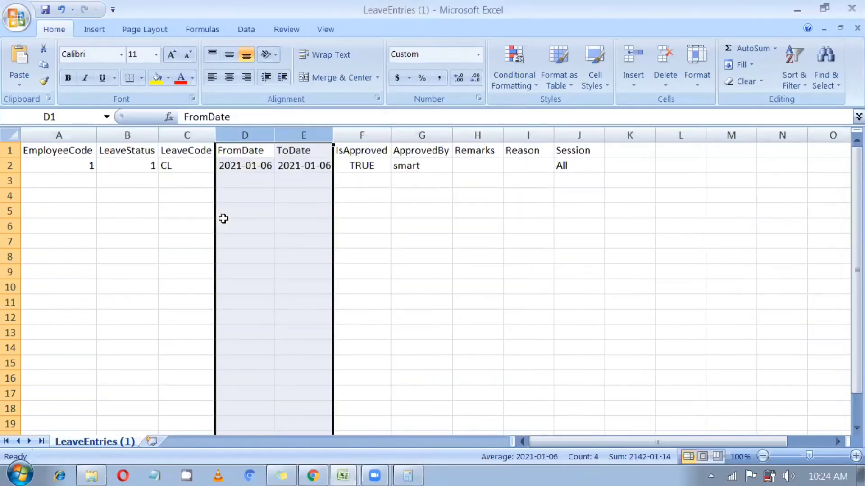
click(259, 198)
Verify row 2: dates 2021-01-06, IsApproved TRUE, approver filled in, Session All
drag(256, 166, 292, 167)
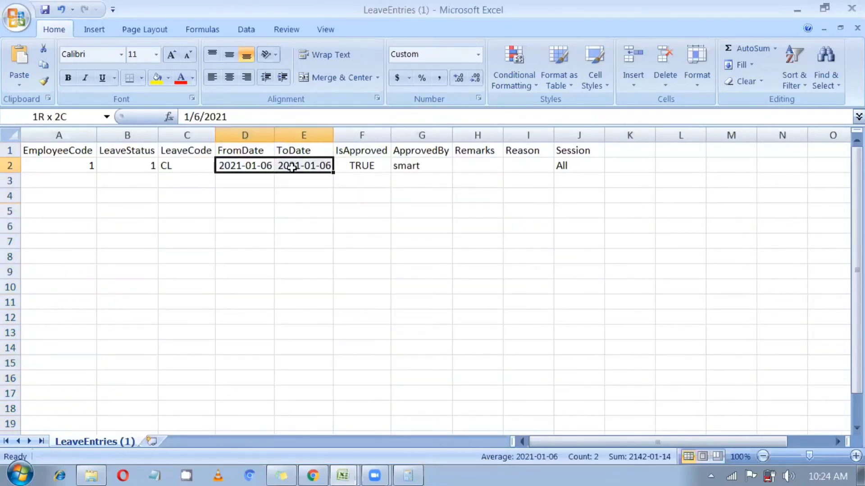
click(366, 151)
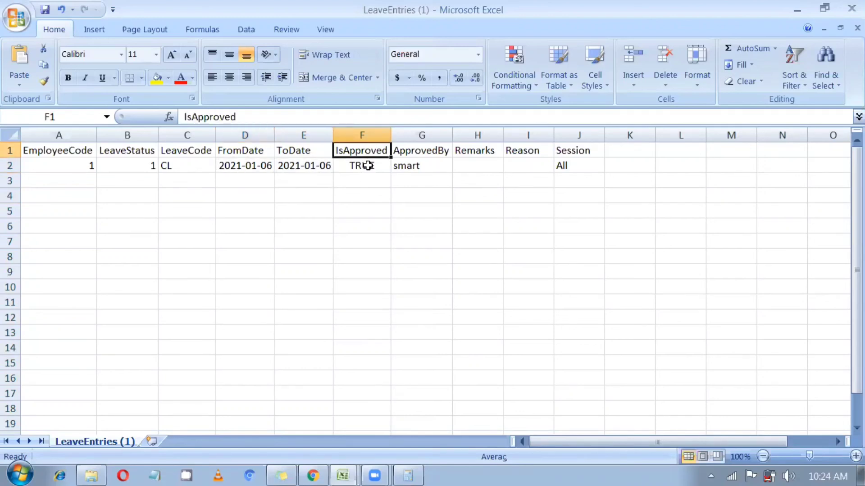
click(368, 165)
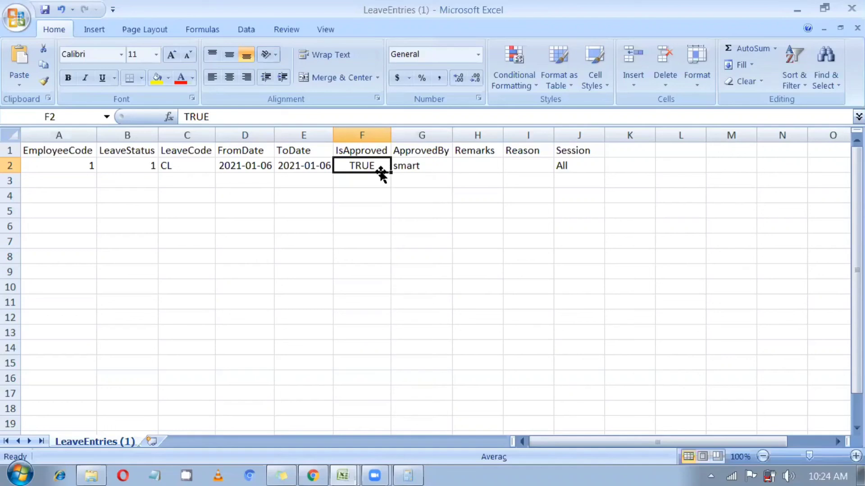
click(434, 164)
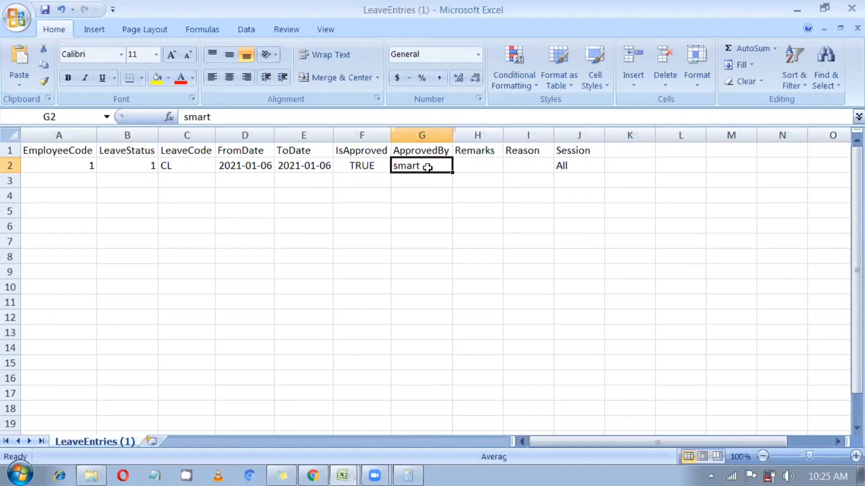
click(581, 165)
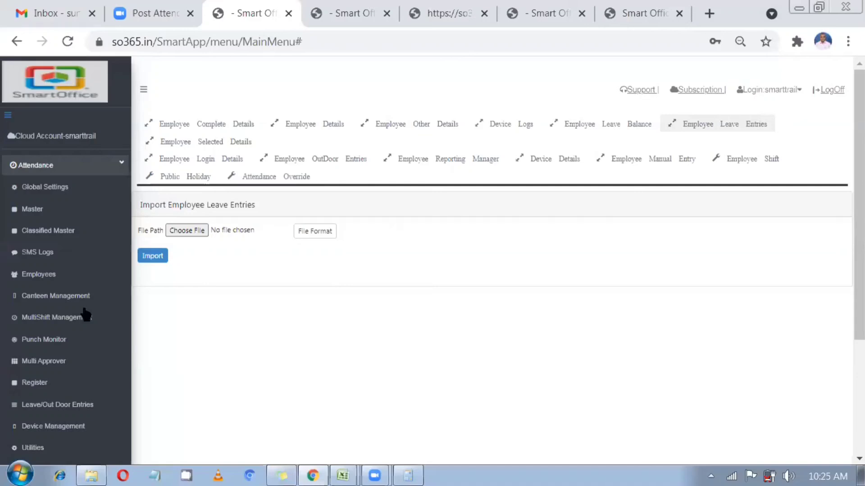
Look over the employee leave entry list, then switch to the Leave Manual Entry view
scroll(341, 284, down, 1)
scroll(52, 315, down, 2)
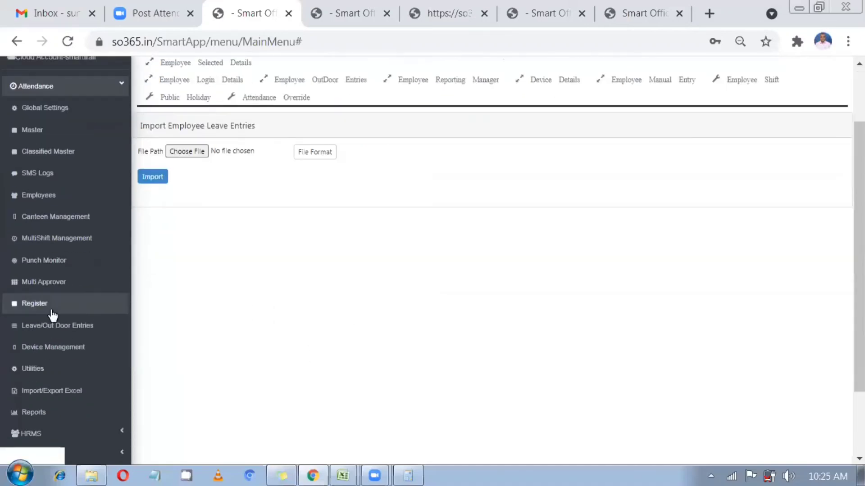
scroll(53, 331, up, 3)
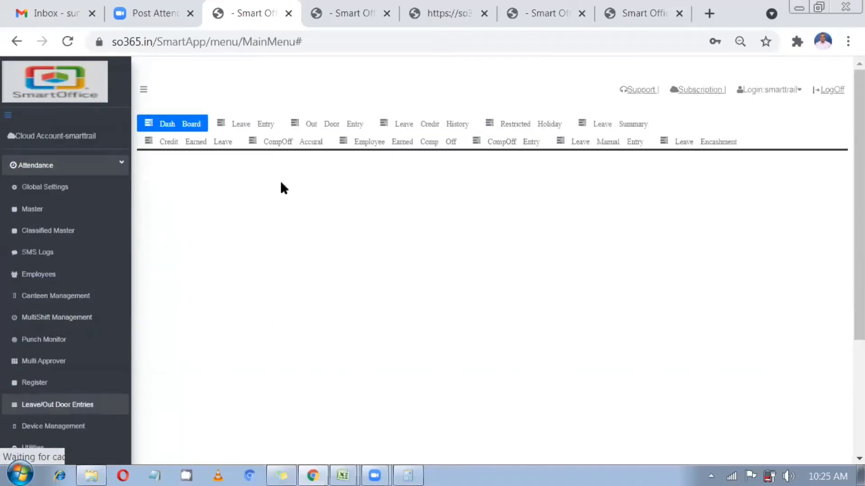
click(263, 125)
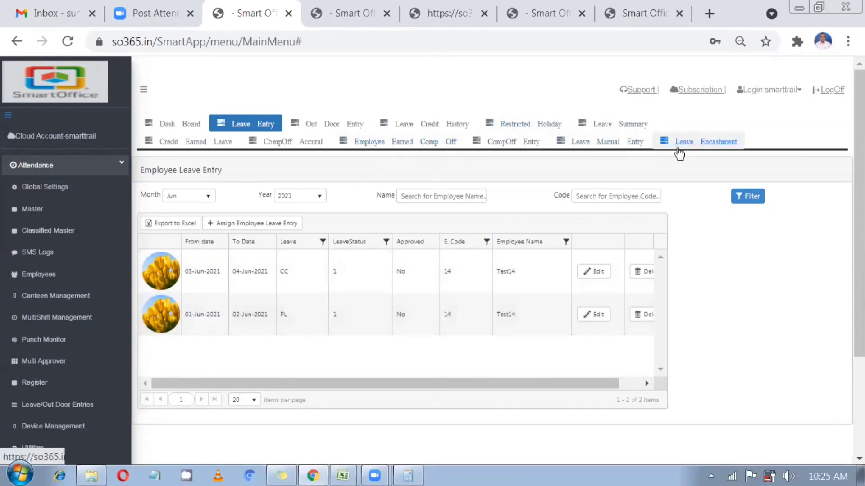
click(632, 142)
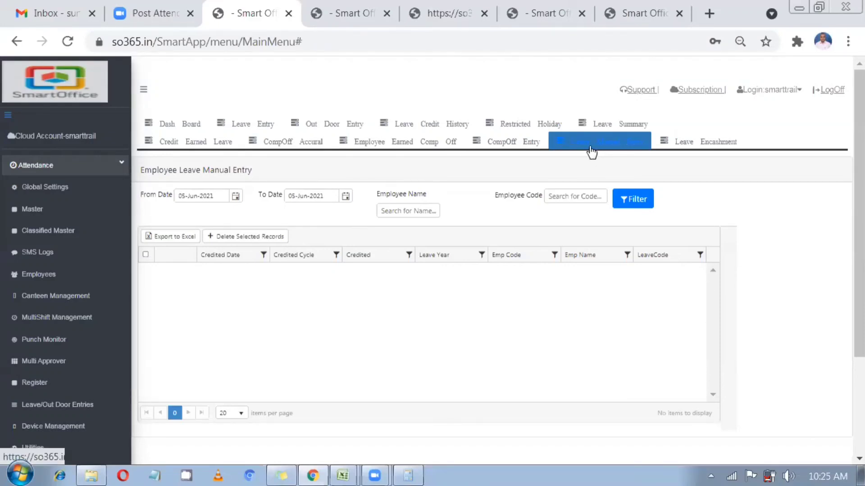
Set From Date to 29-Dec-2020 and filter the manual leave entries up to 05-Jun-2021
click(235, 196)
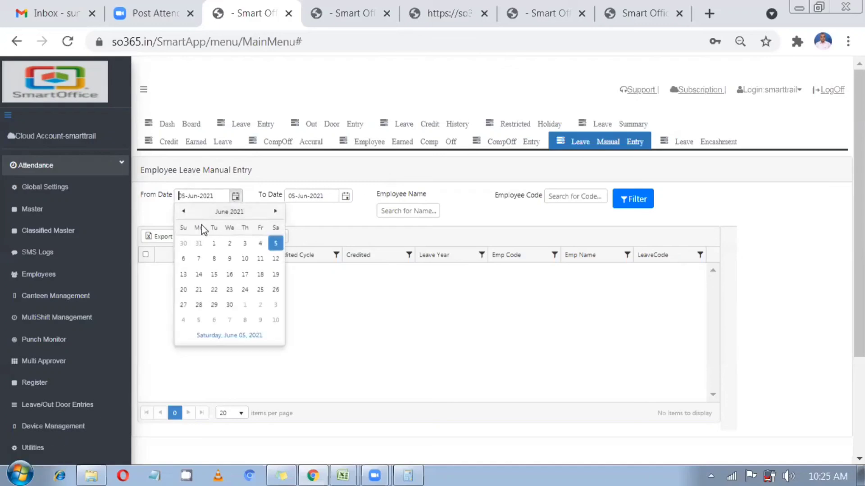
click(184, 212)
click(184, 211)
click(185, 212)
click(184, 212)
click(184, 211)
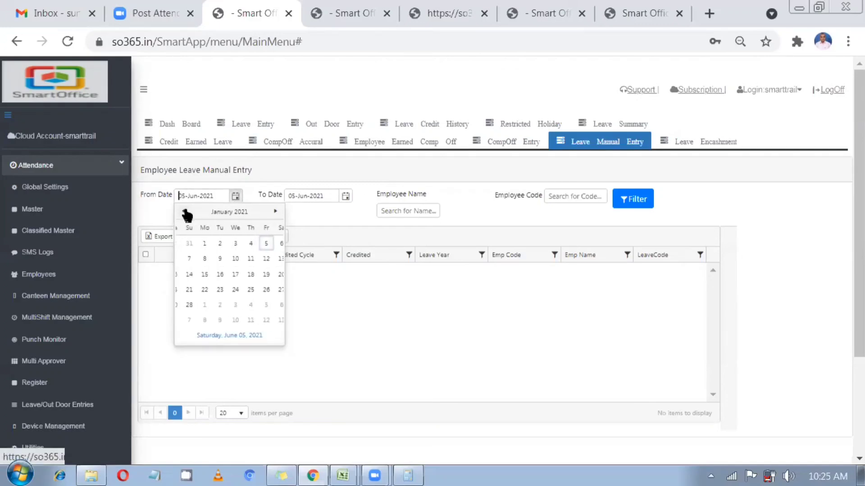
click(184, 212)
click(214, 243)
click(632, 200)
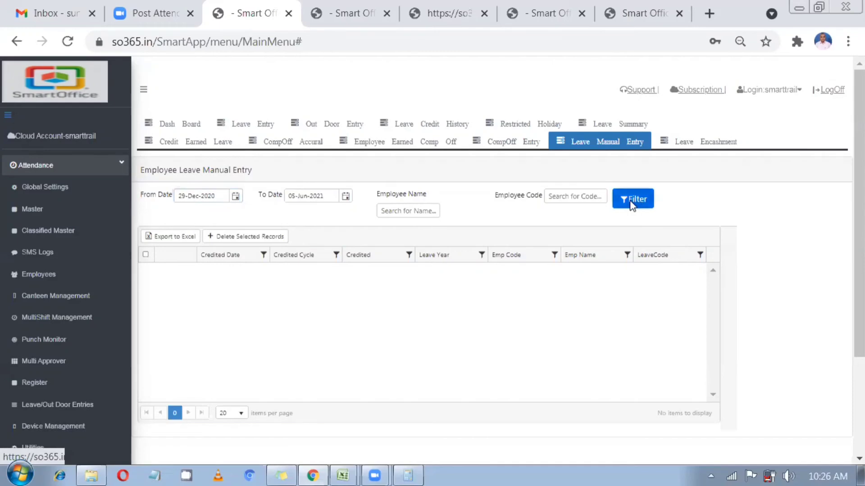
Inspect the listed records, including the 31-Dec-2020 SPL and 04-Jan-2021 EL entries
scroll(629, 207, down, 2)
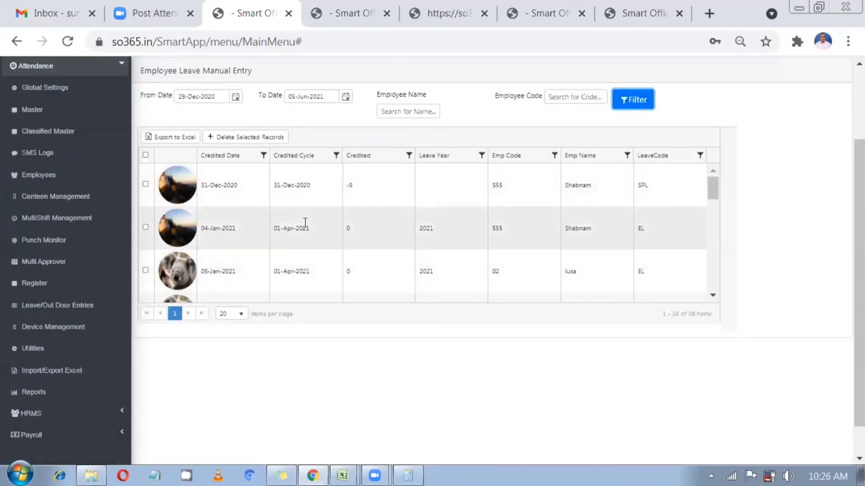
click(302, 189)
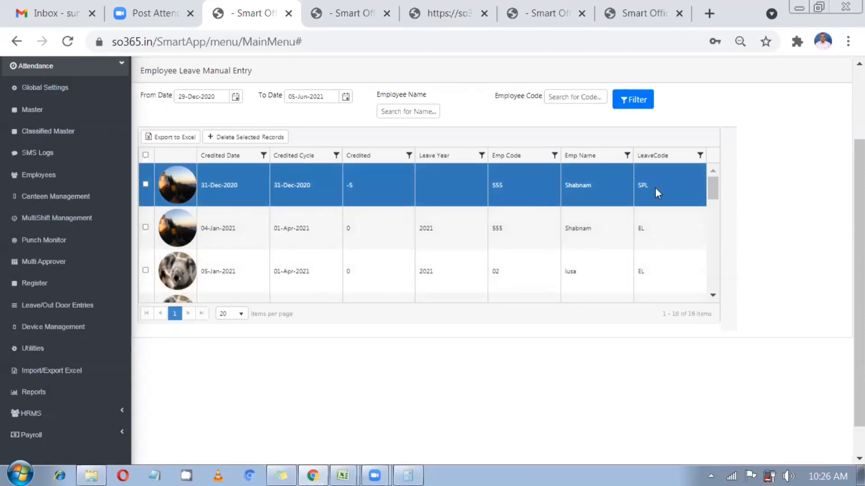
drag(654, 187, 637, 188)
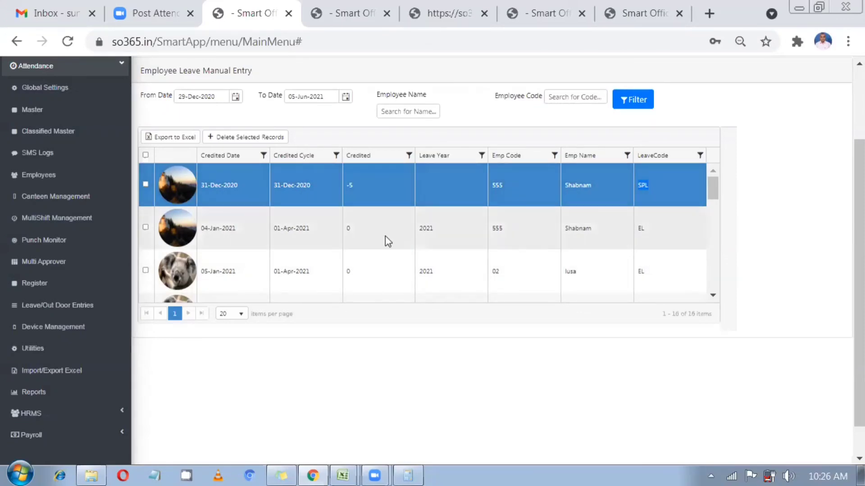
click(331, 237)
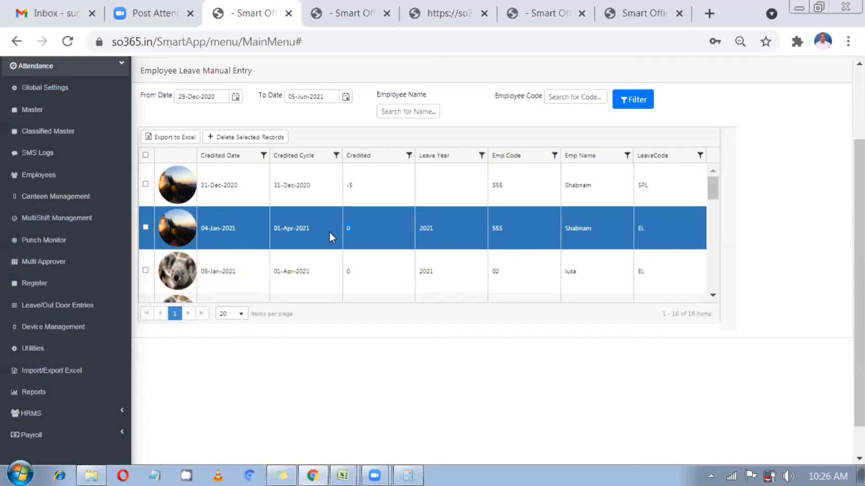
scroll(440, 283, up, 3)
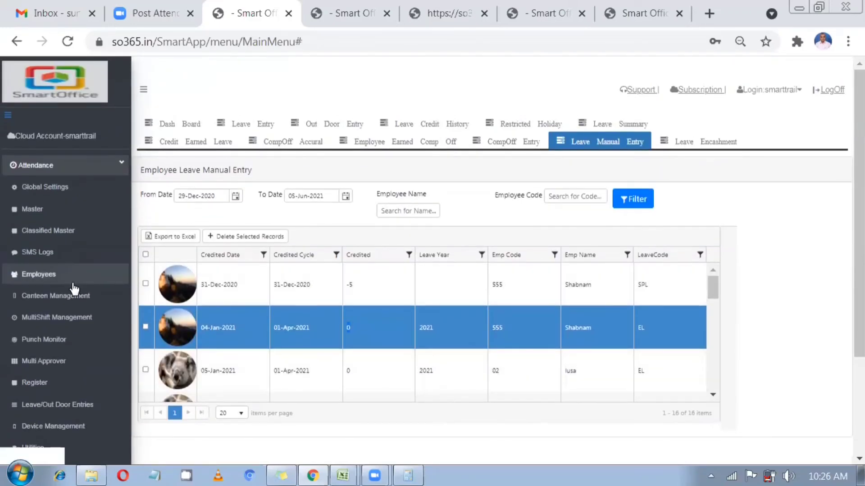
scroll(54, 295, down, 3)
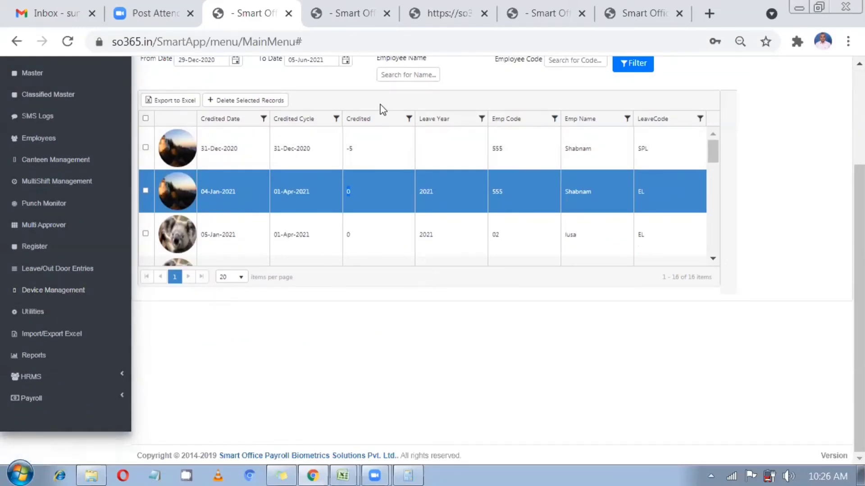
Switch to the SmartOffice ESS login tab and start a new address beginning with 'sm'
click(631, 14)
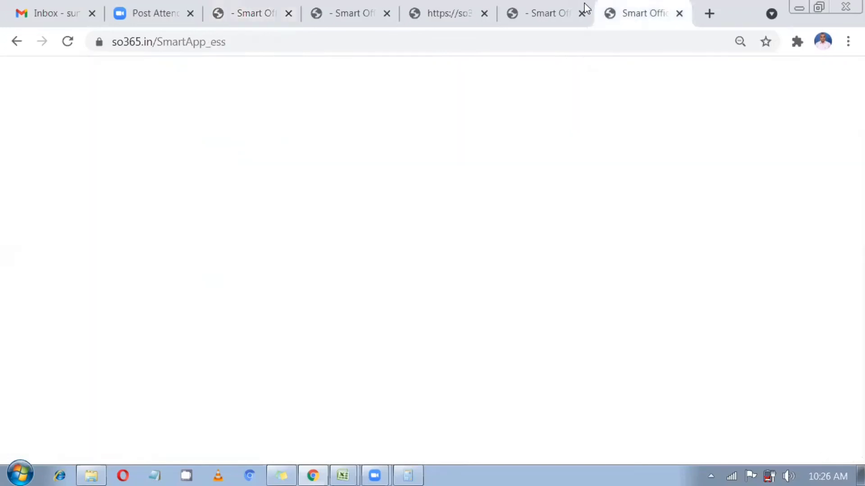
click(563, 33)
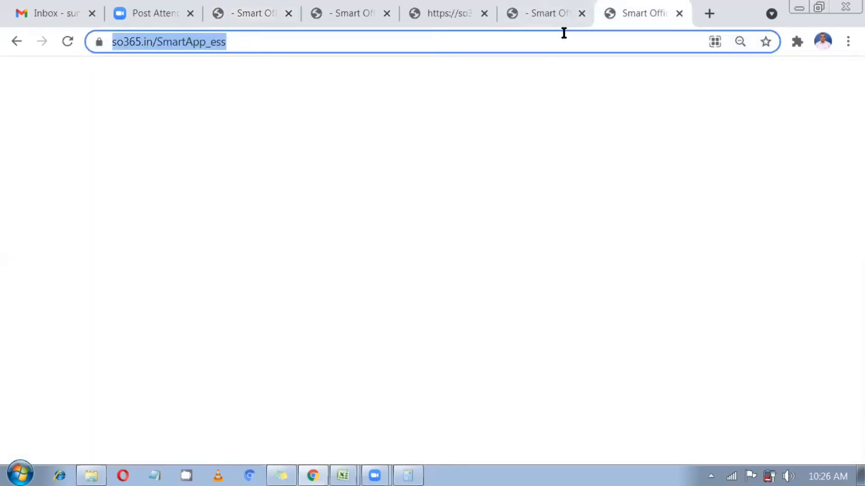
text(smaty)
key(BackSpace)
key(BackSpace)
key(BackSpace)
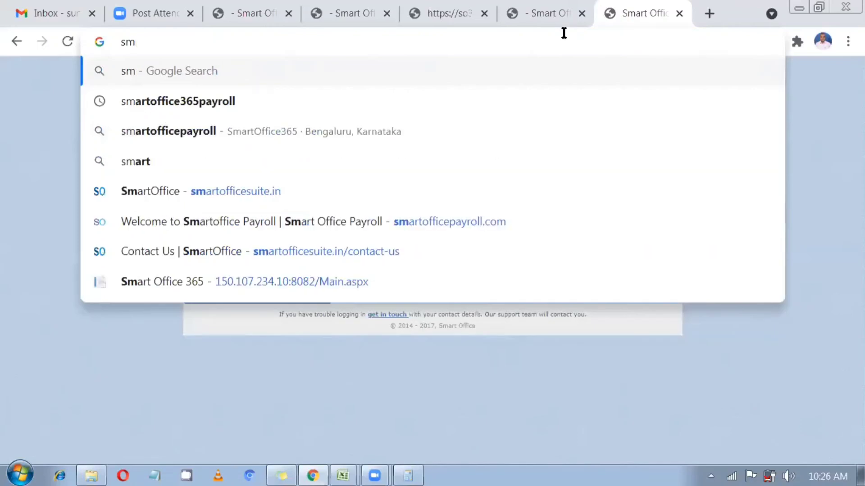